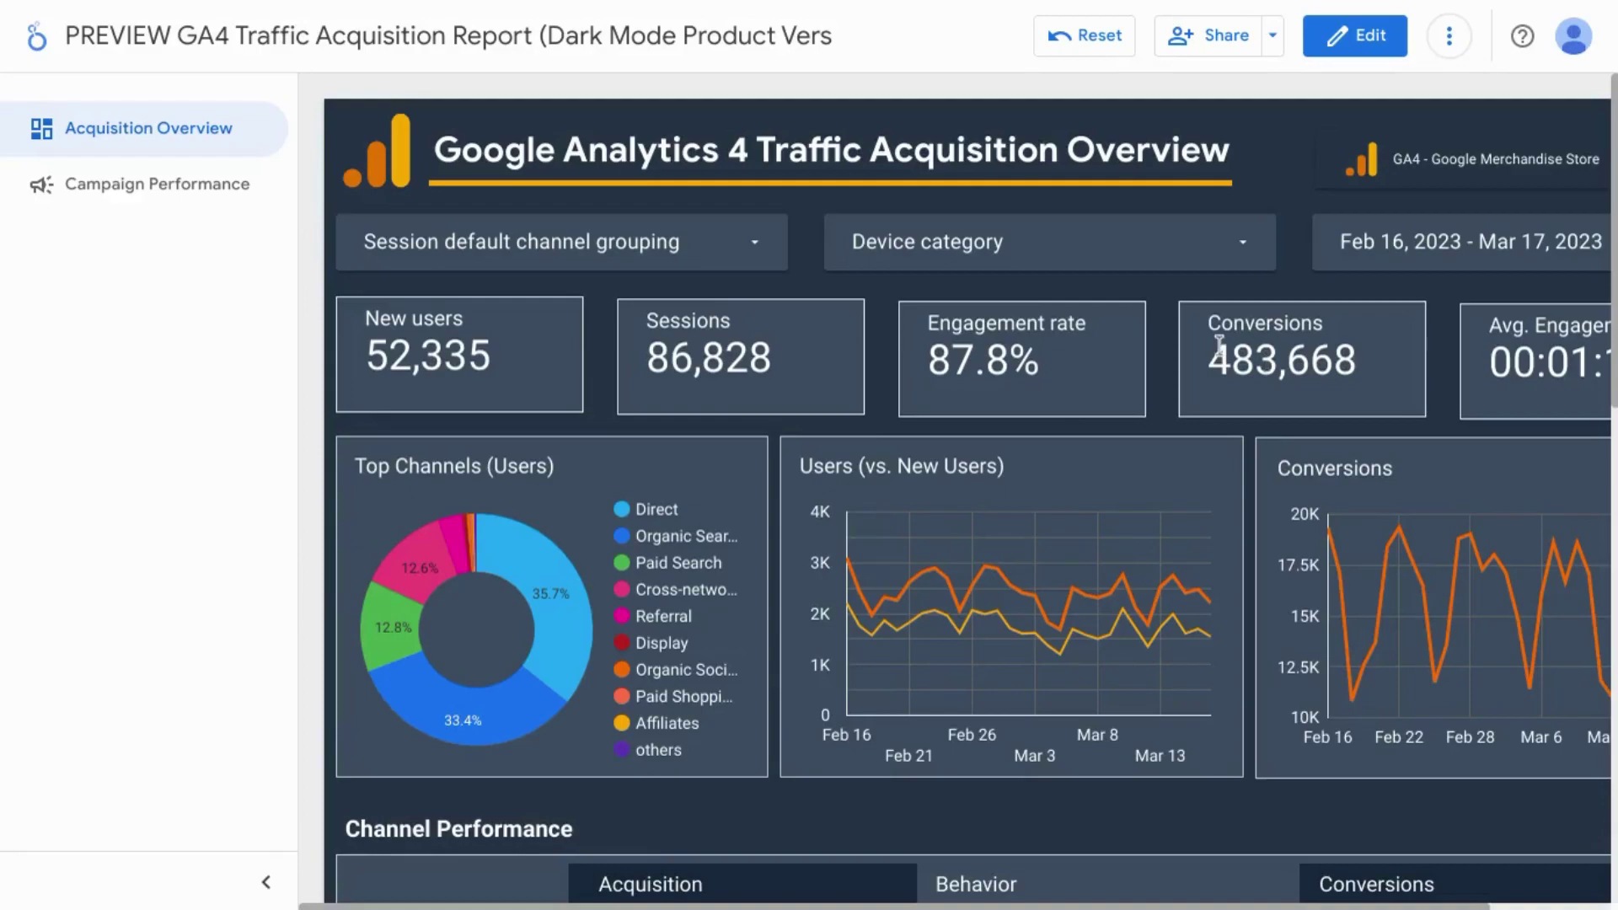
# Scroll through the traffic acquisition report and open its sharing settings.
pyautogui.scroll(-7, 1219, 343)
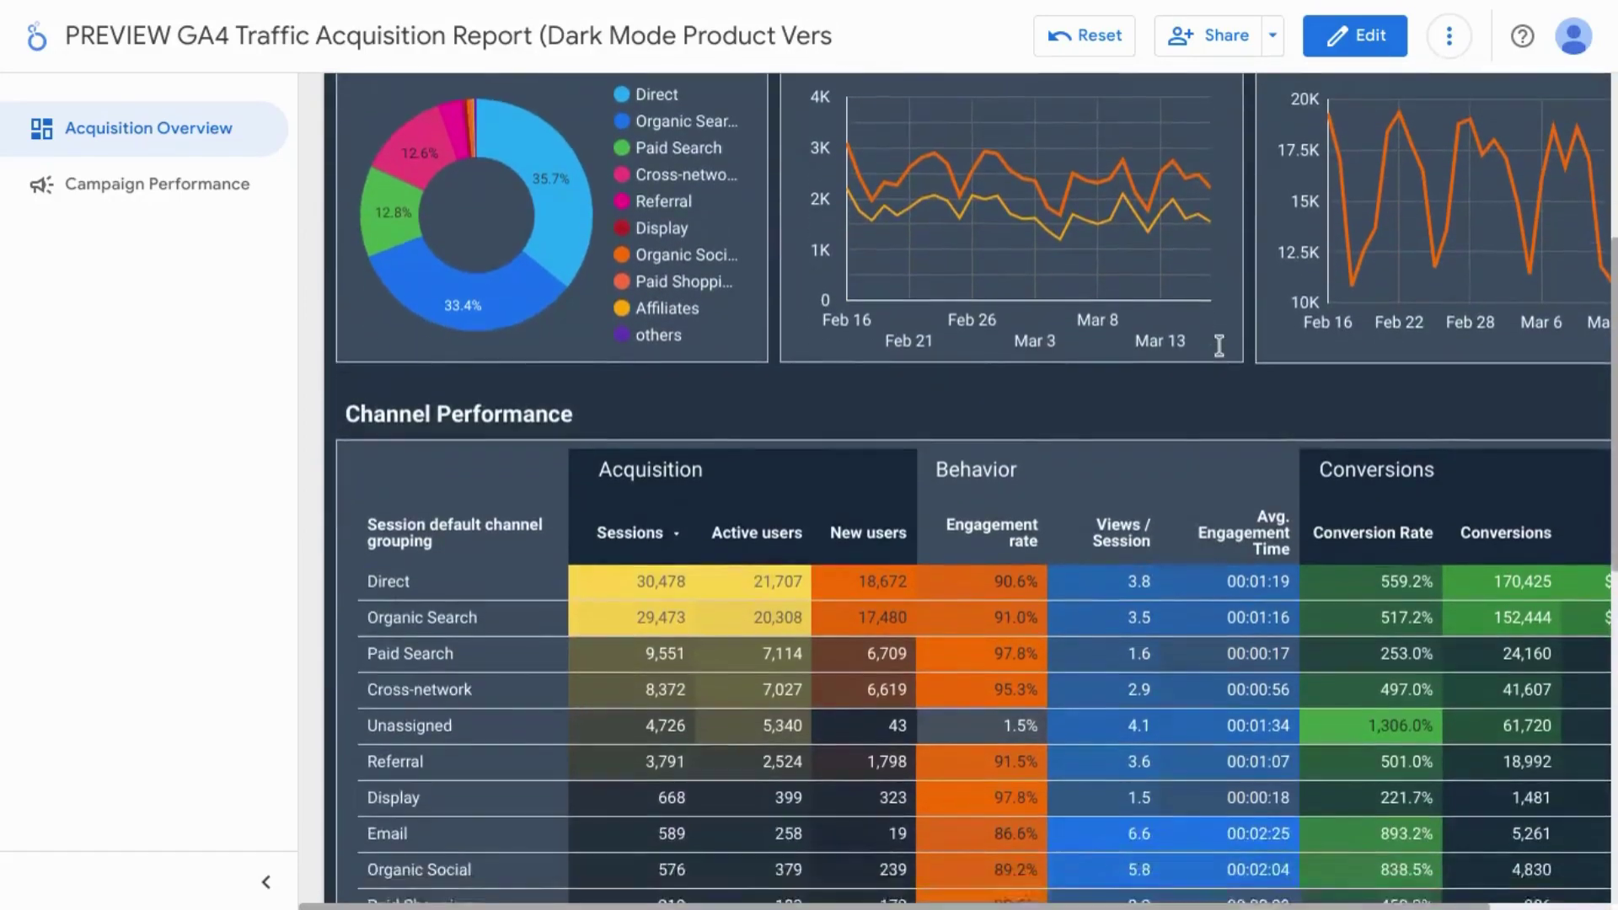
pyautogui.scroll(-5, 1220, 345)
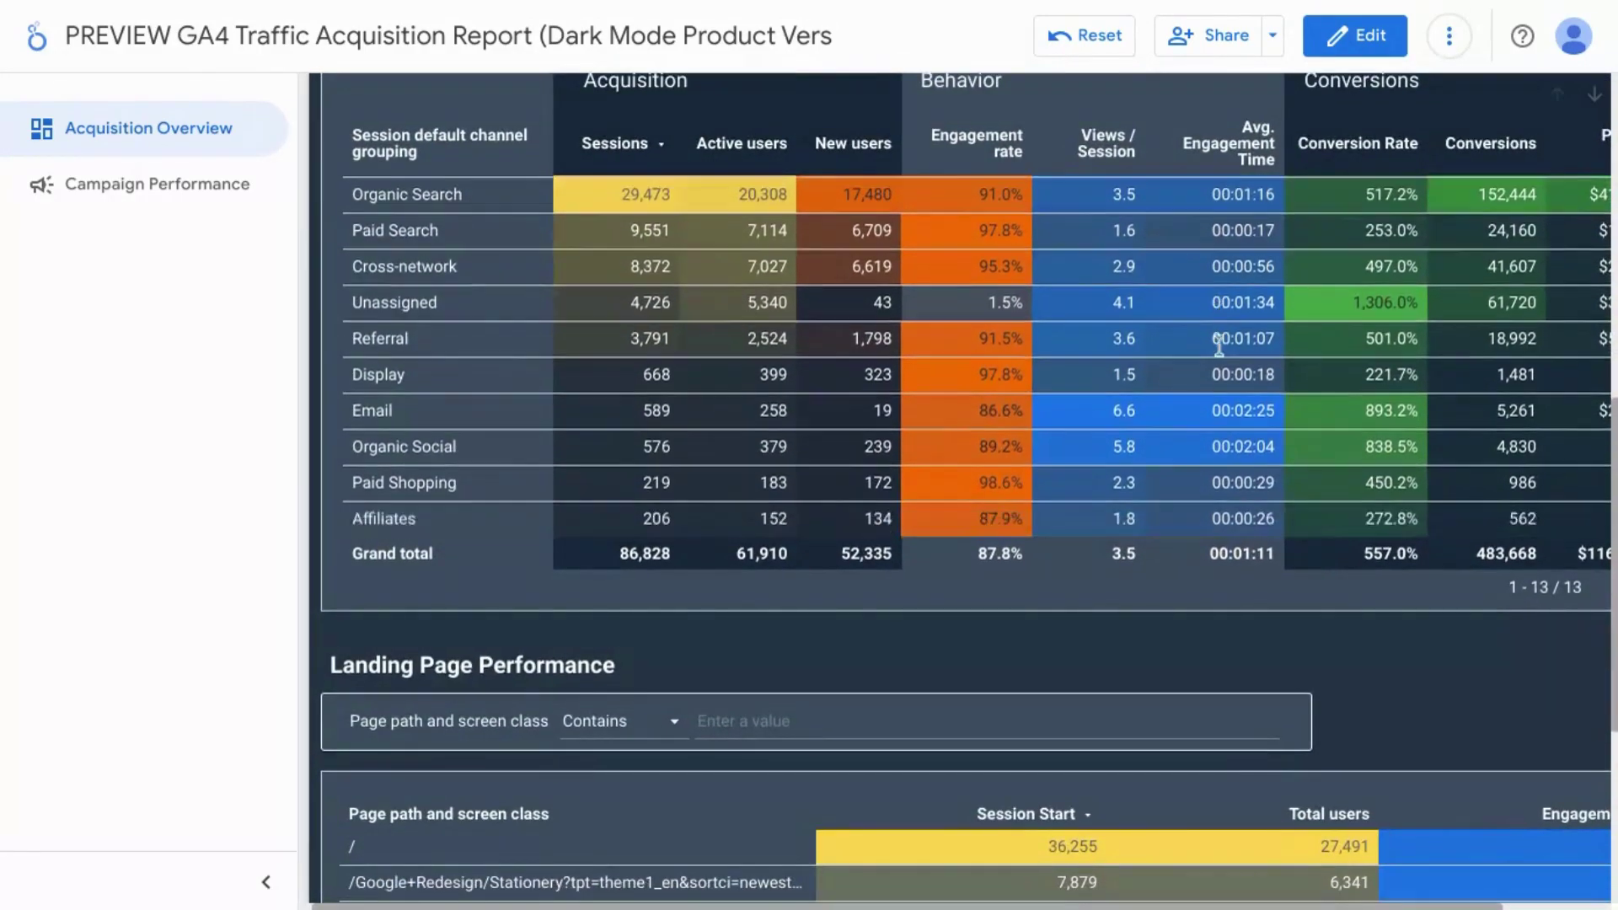
pyautogui.scroll(-5, 1221, 649)
pyautogui.scroll(15, 1220, 644)
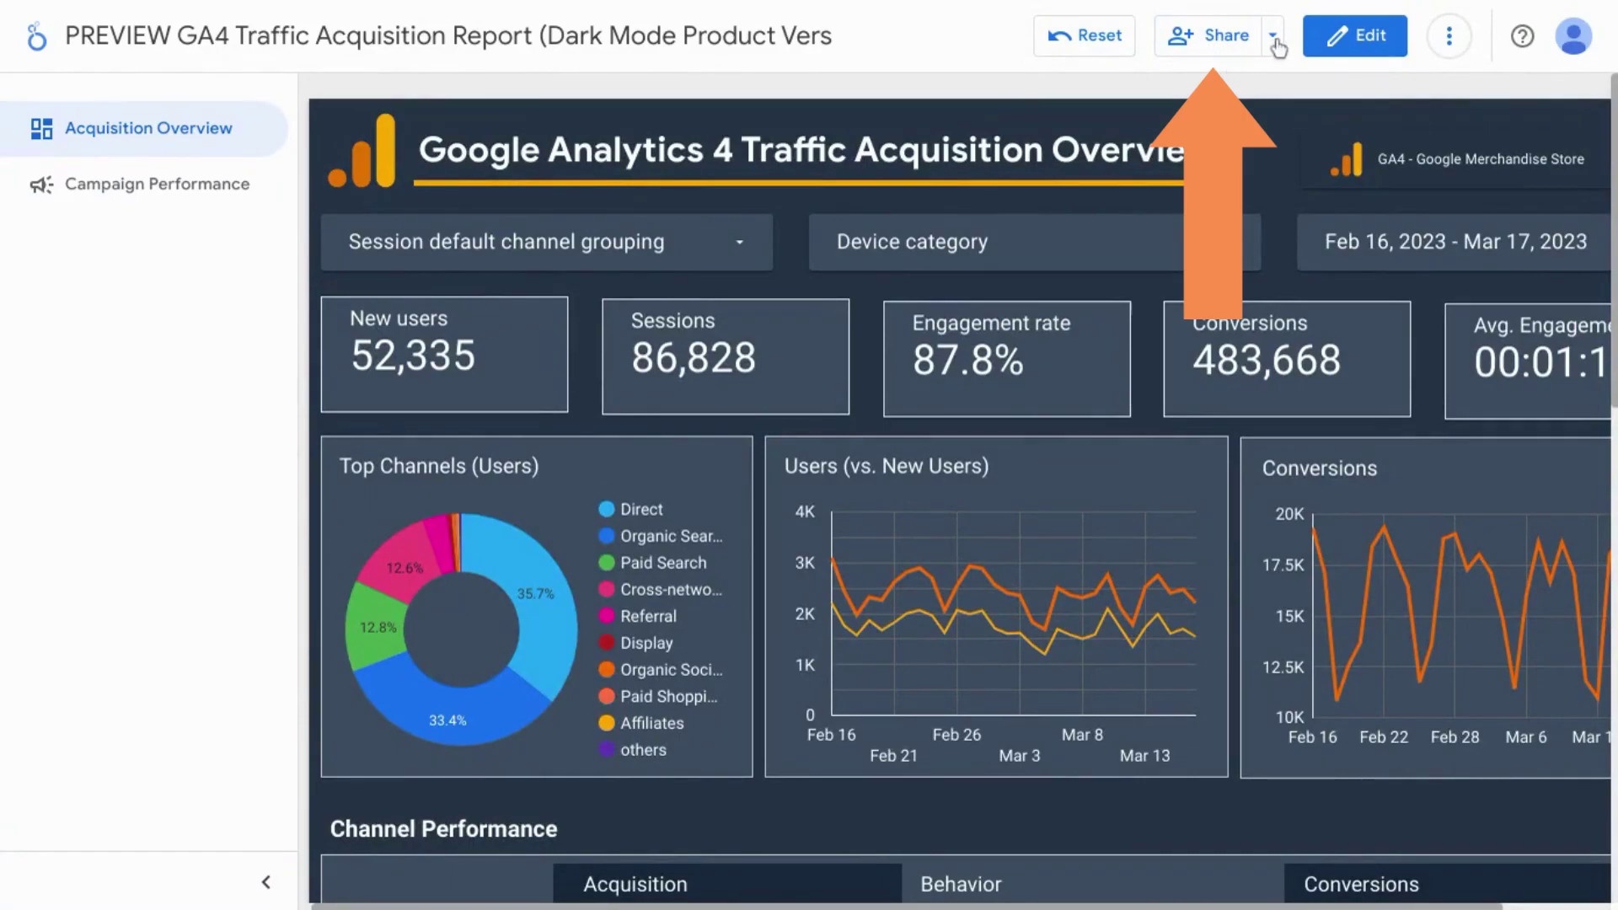
pyautogui.click(1203, 47)
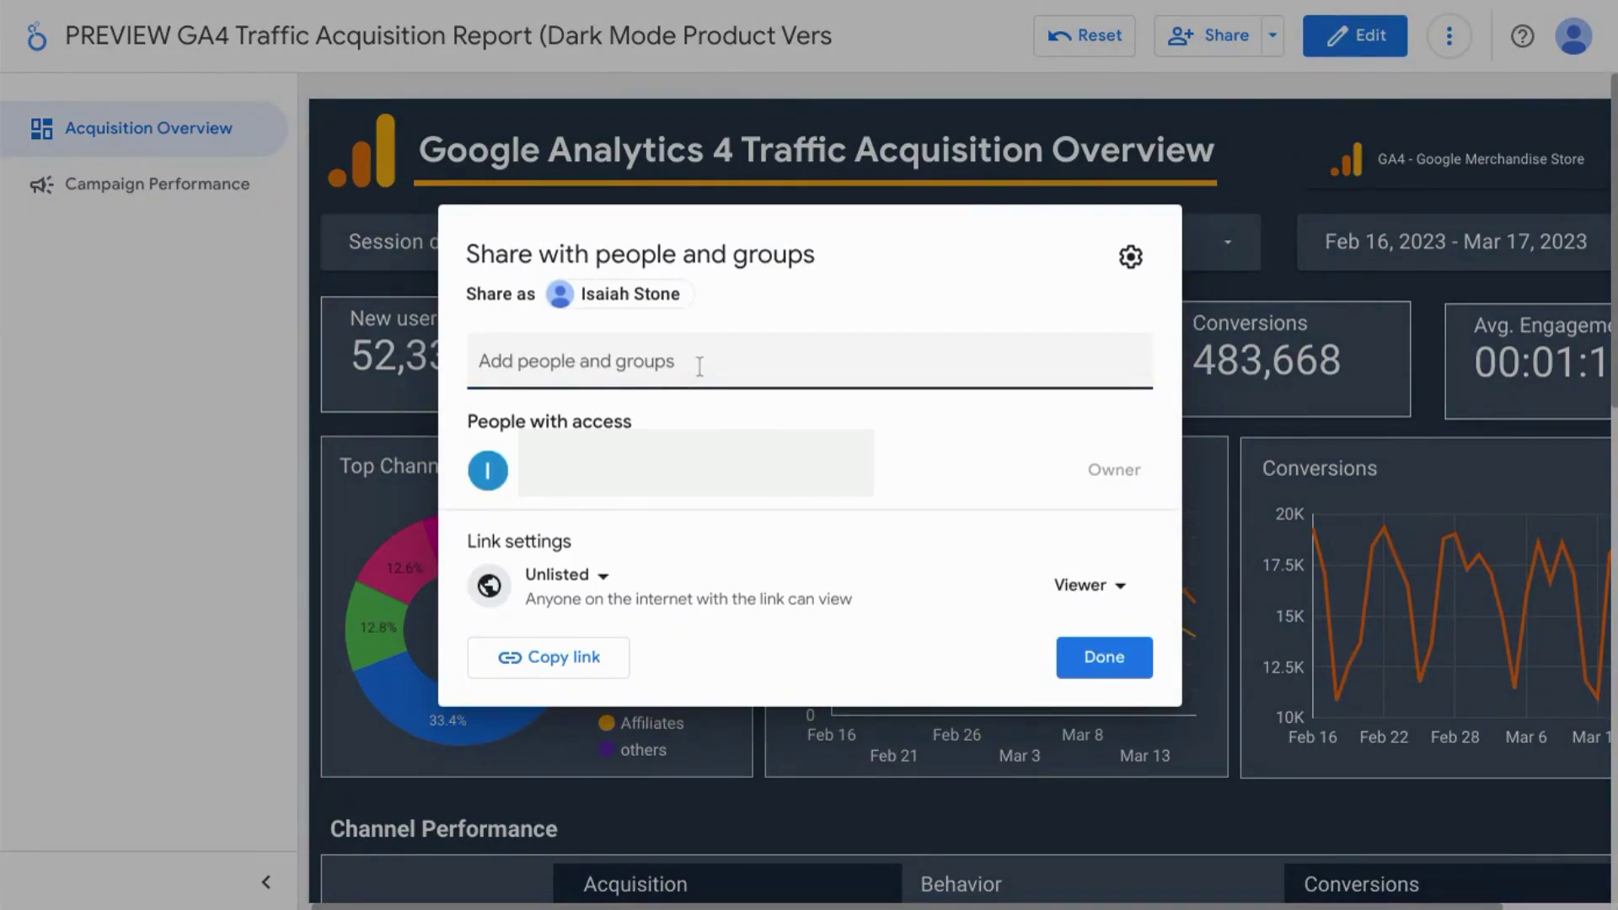
# Start adding a person with the Viewer role, then cancel without inviting anyone.
pyautogui.click(700, 366)
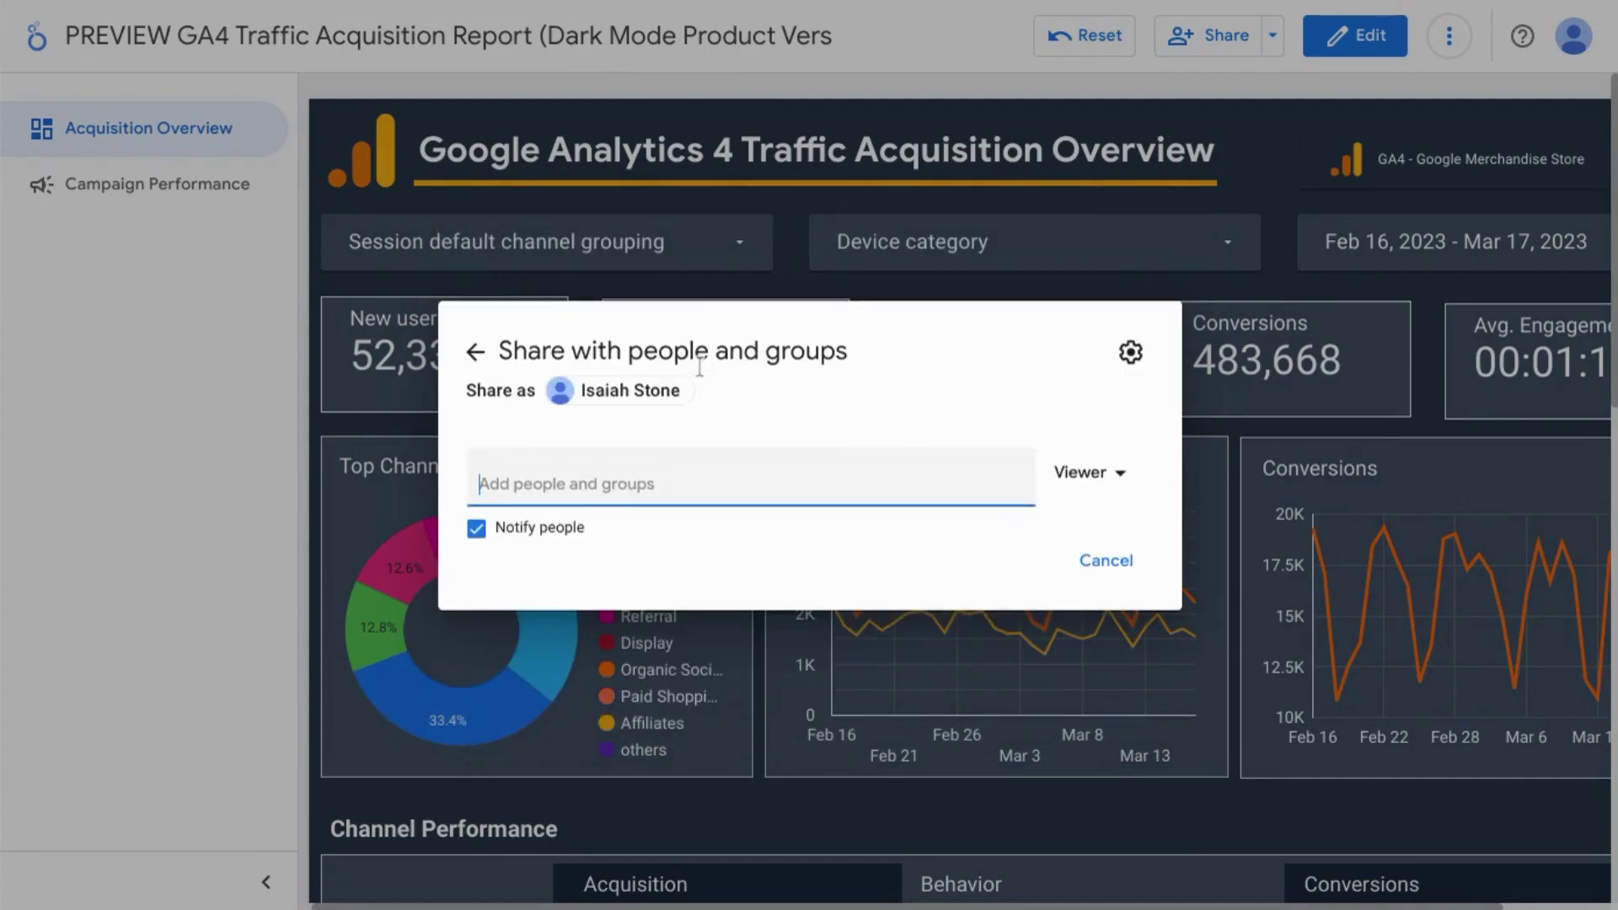
pyautogui.hotkey('ctrl', 'v')
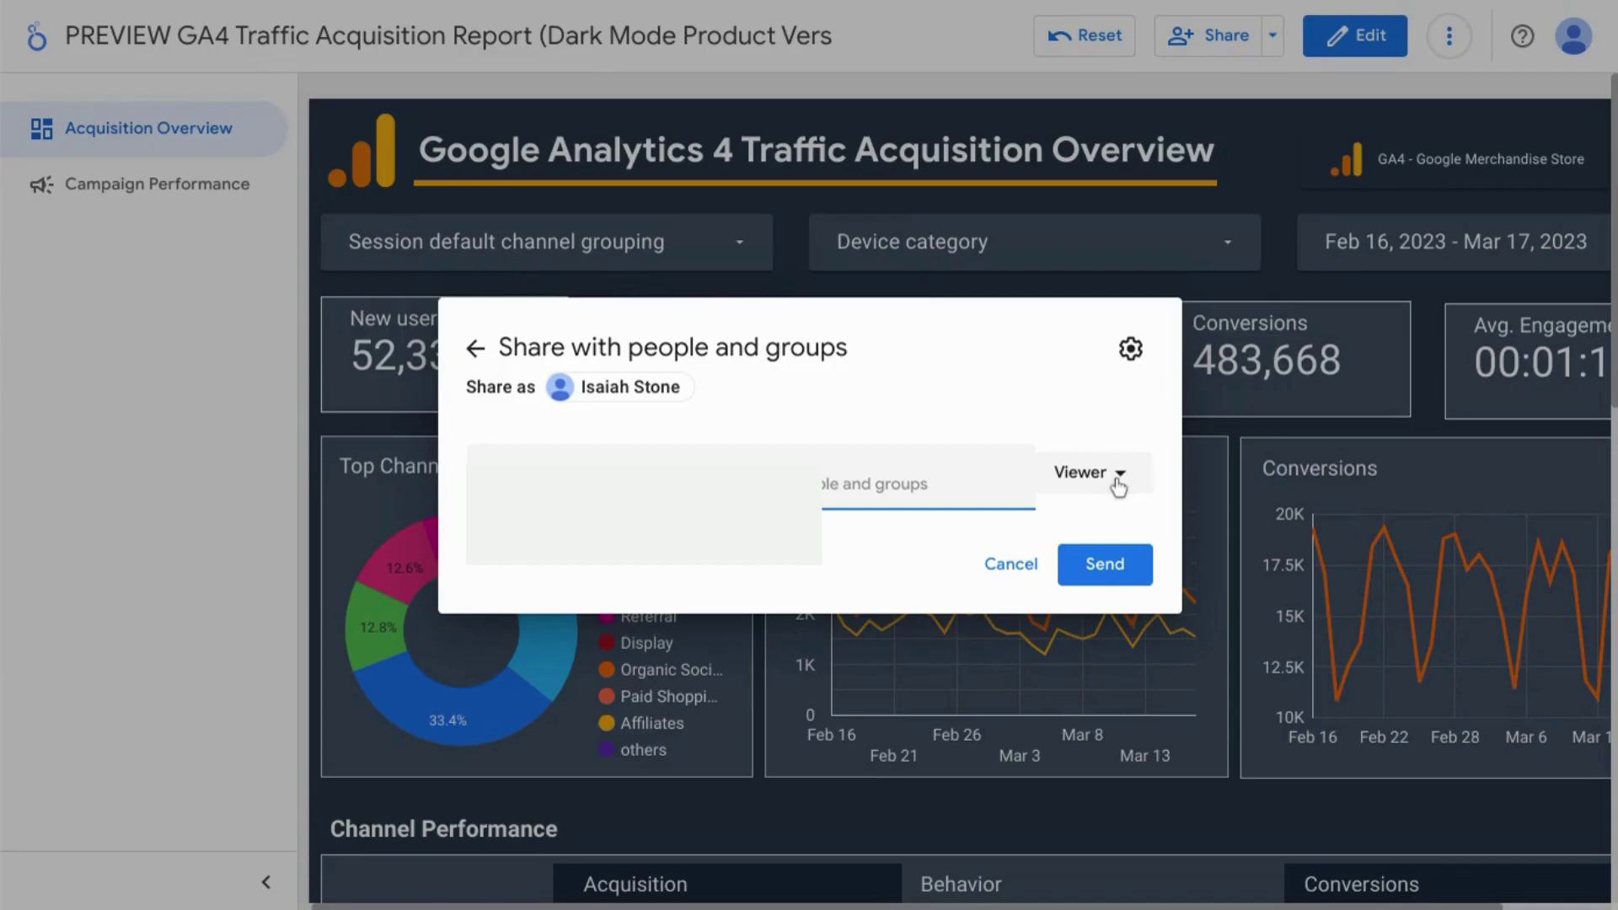
pyautogui.click(1118, 487)
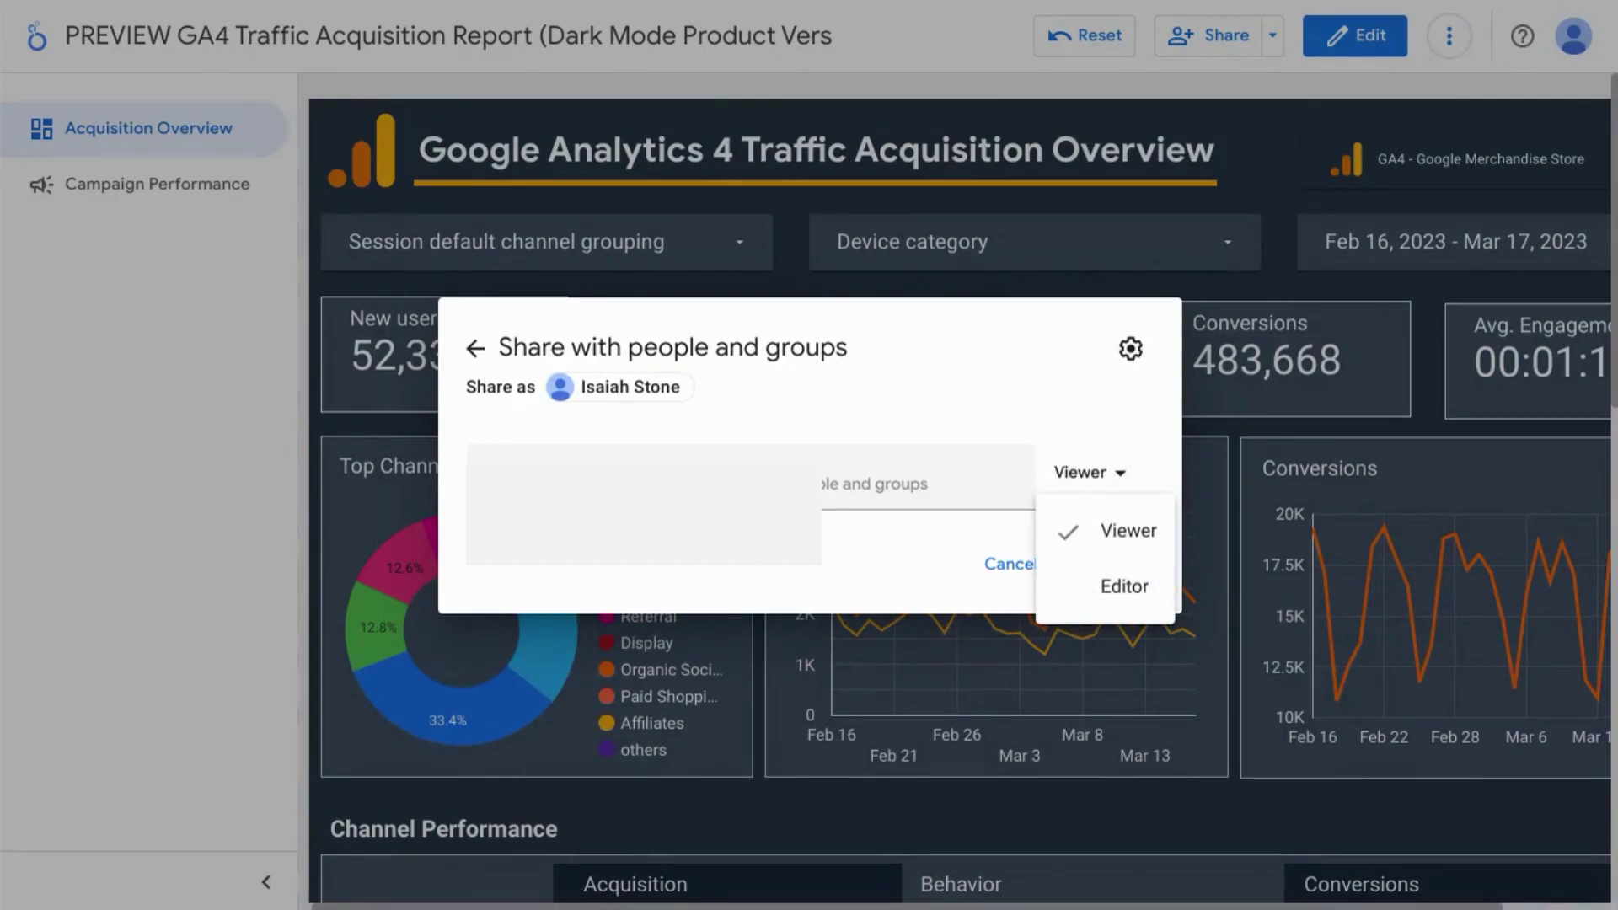
pyautogui.press('Escape')
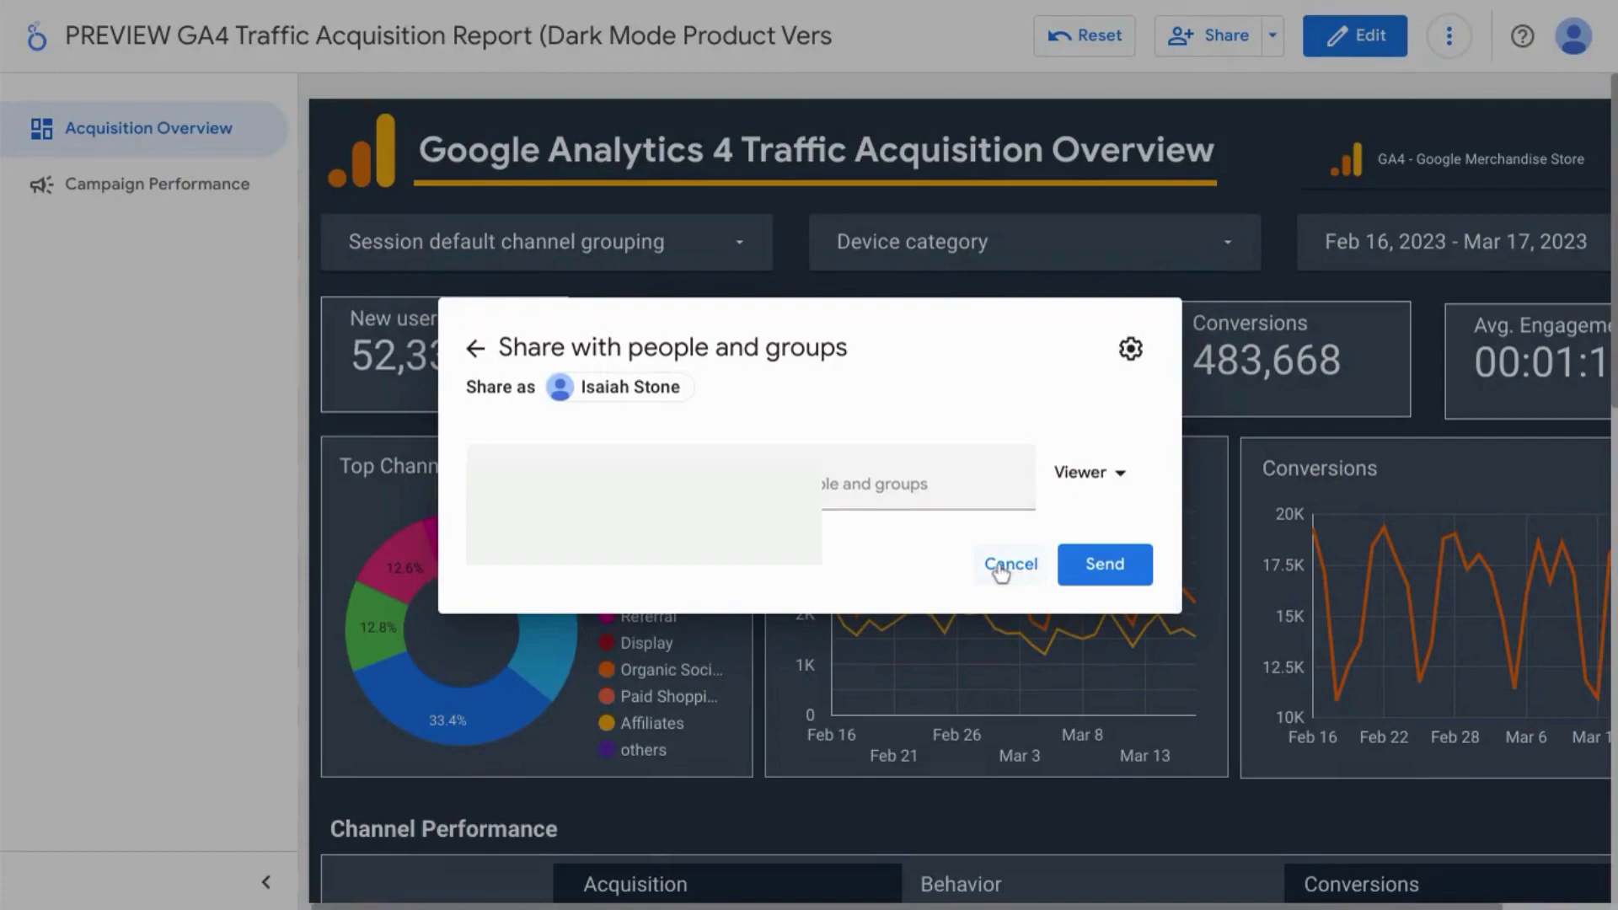
pyautogui.click(1003, 564)
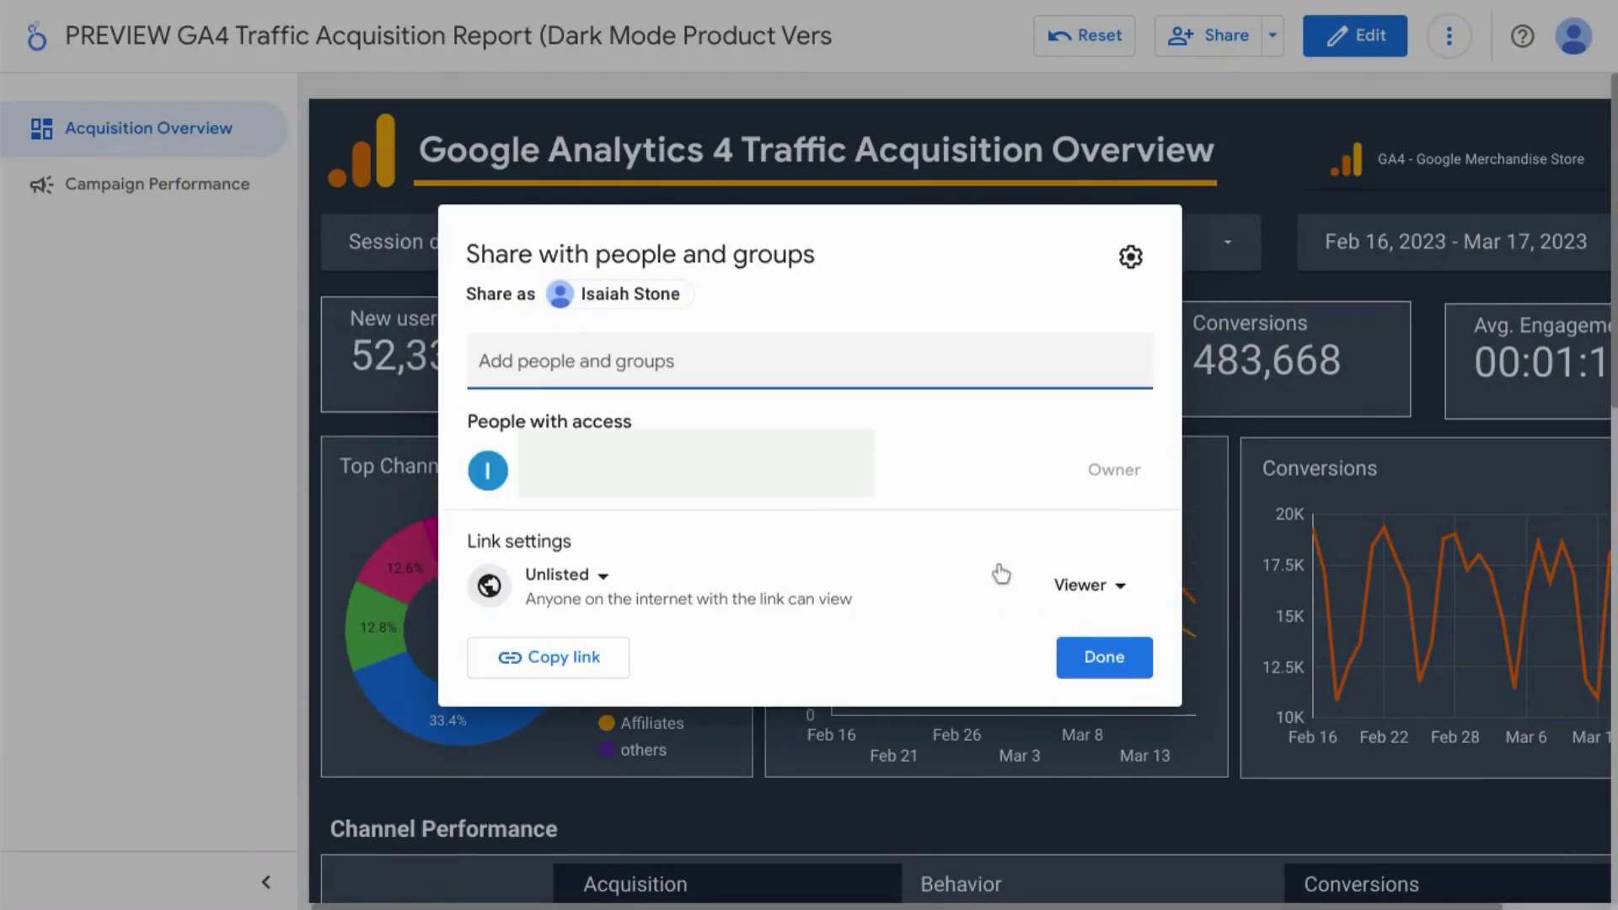
pyautogui.click(577, 586)
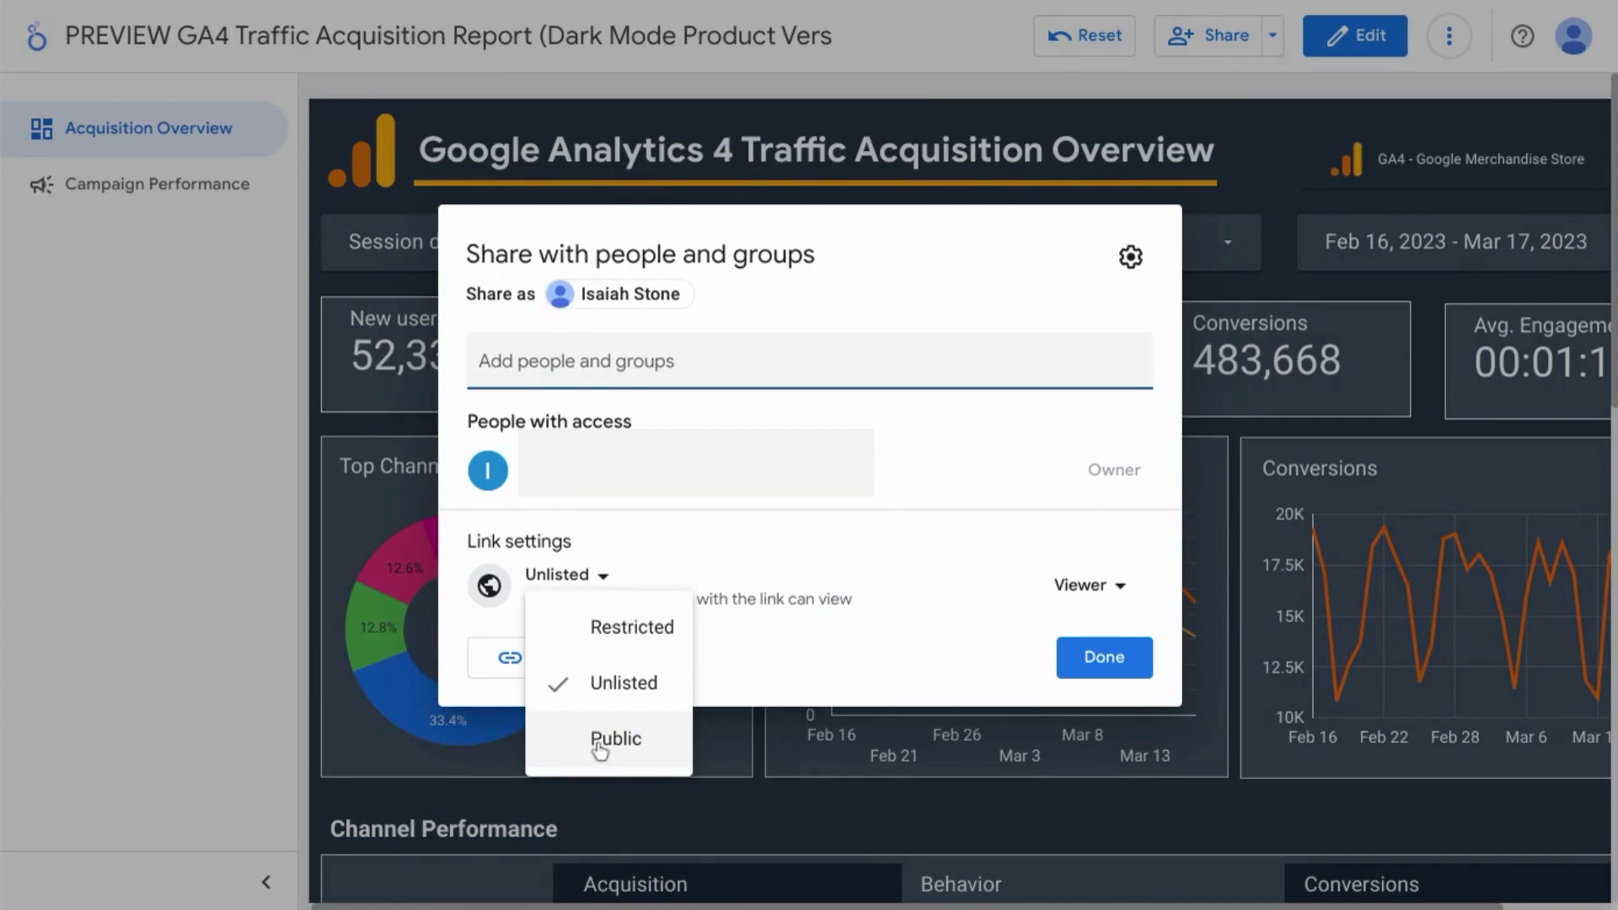
pyautogui.click(752, 538)
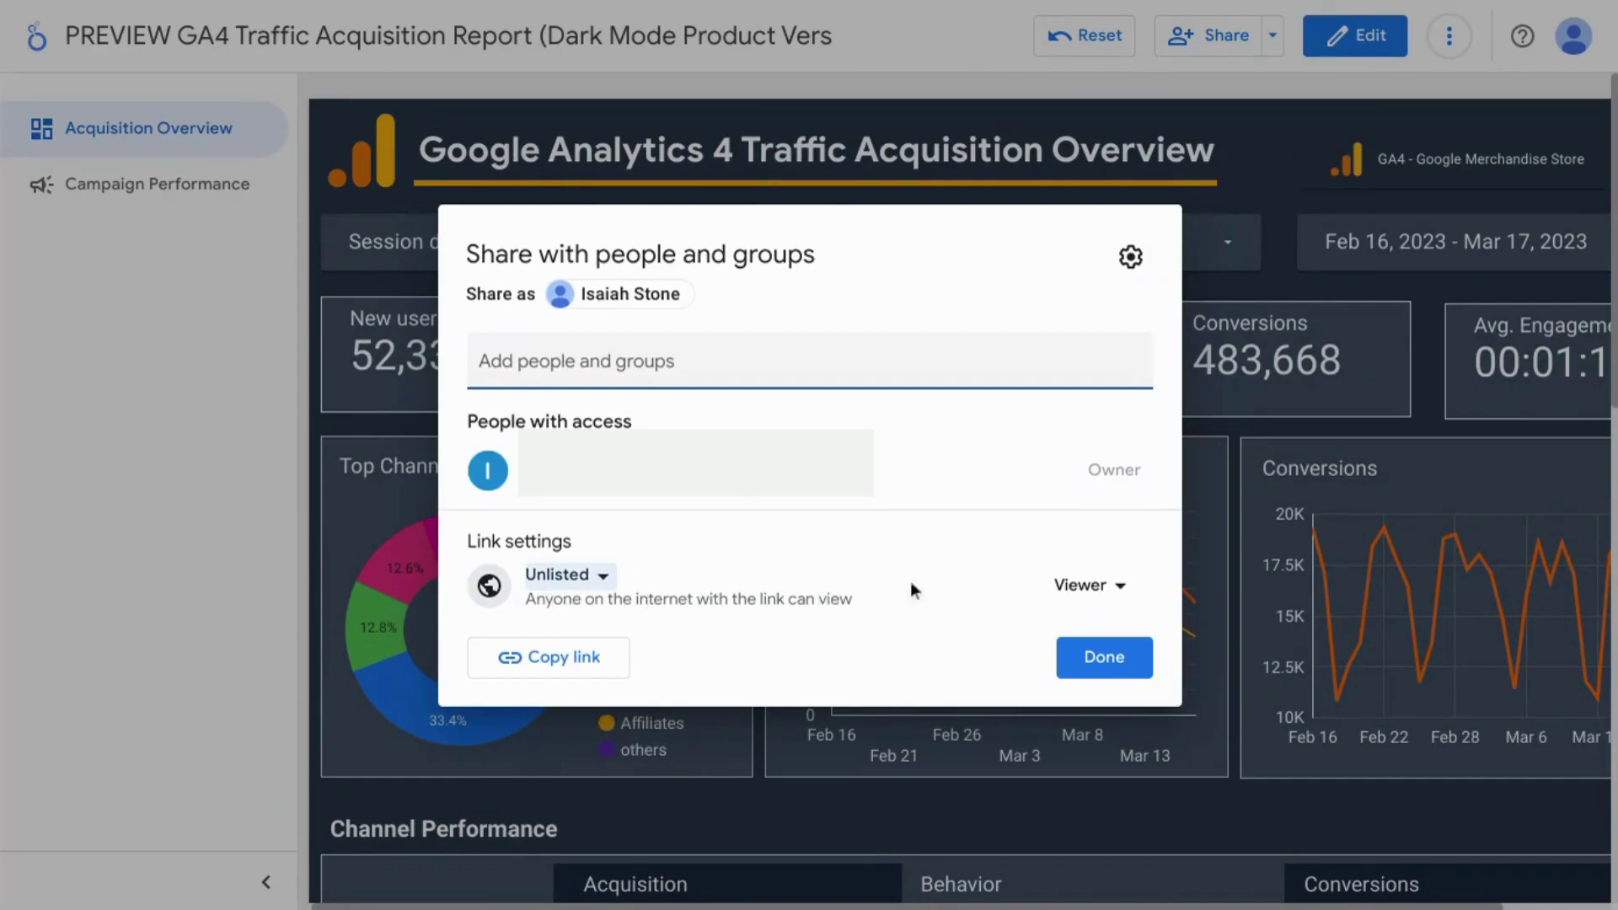
pyautogui.click(1109, 588)
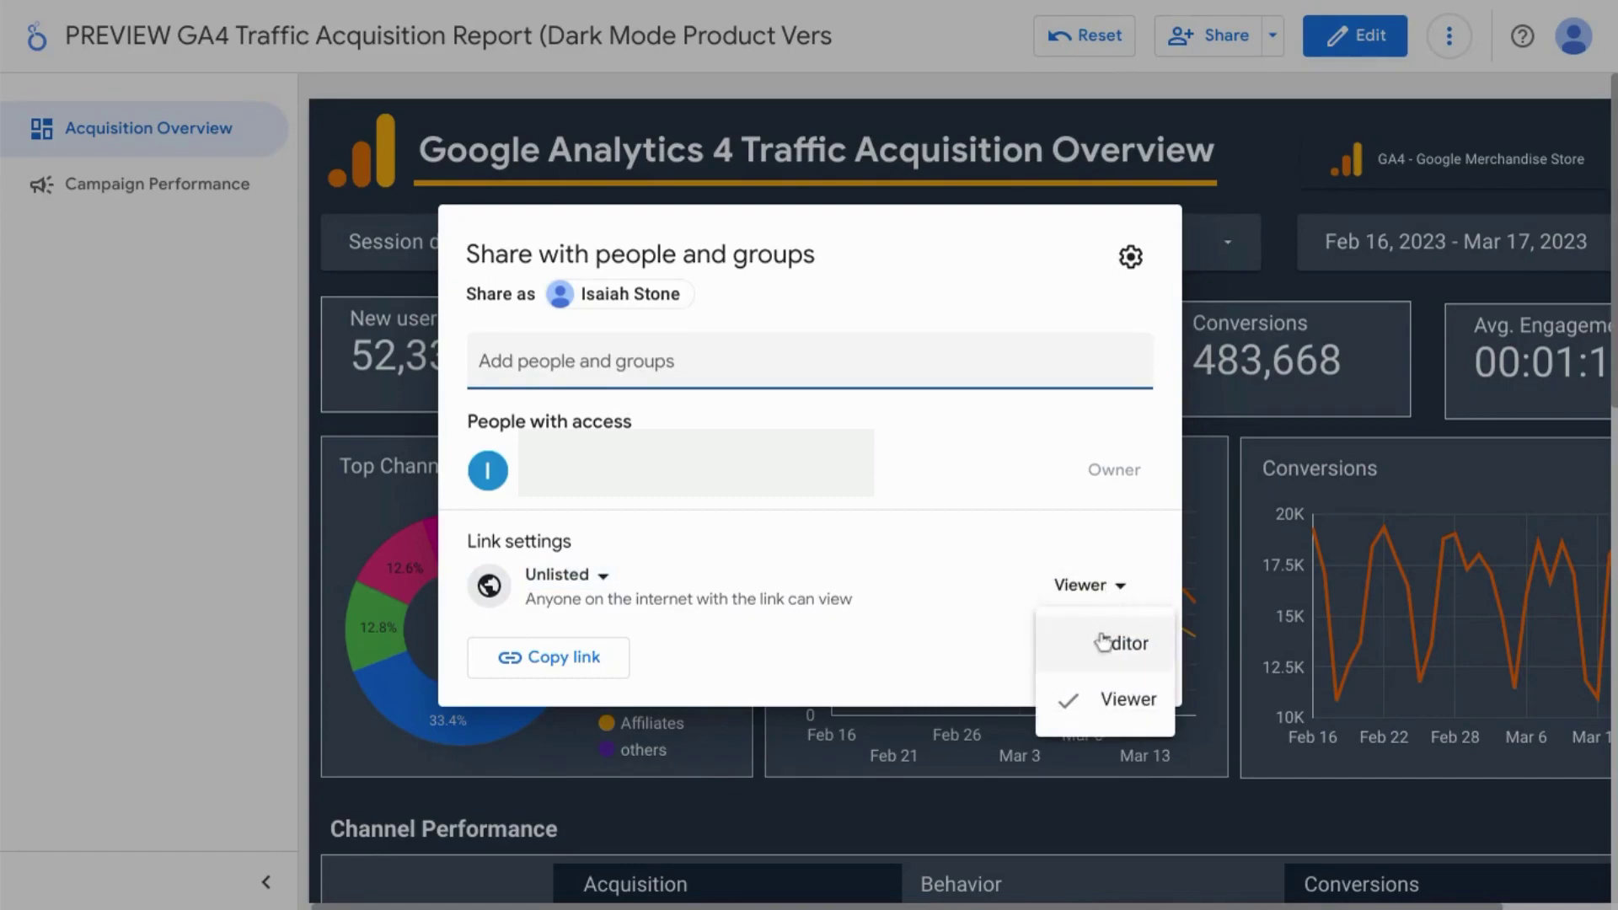
pyautogui.click(991, 551)
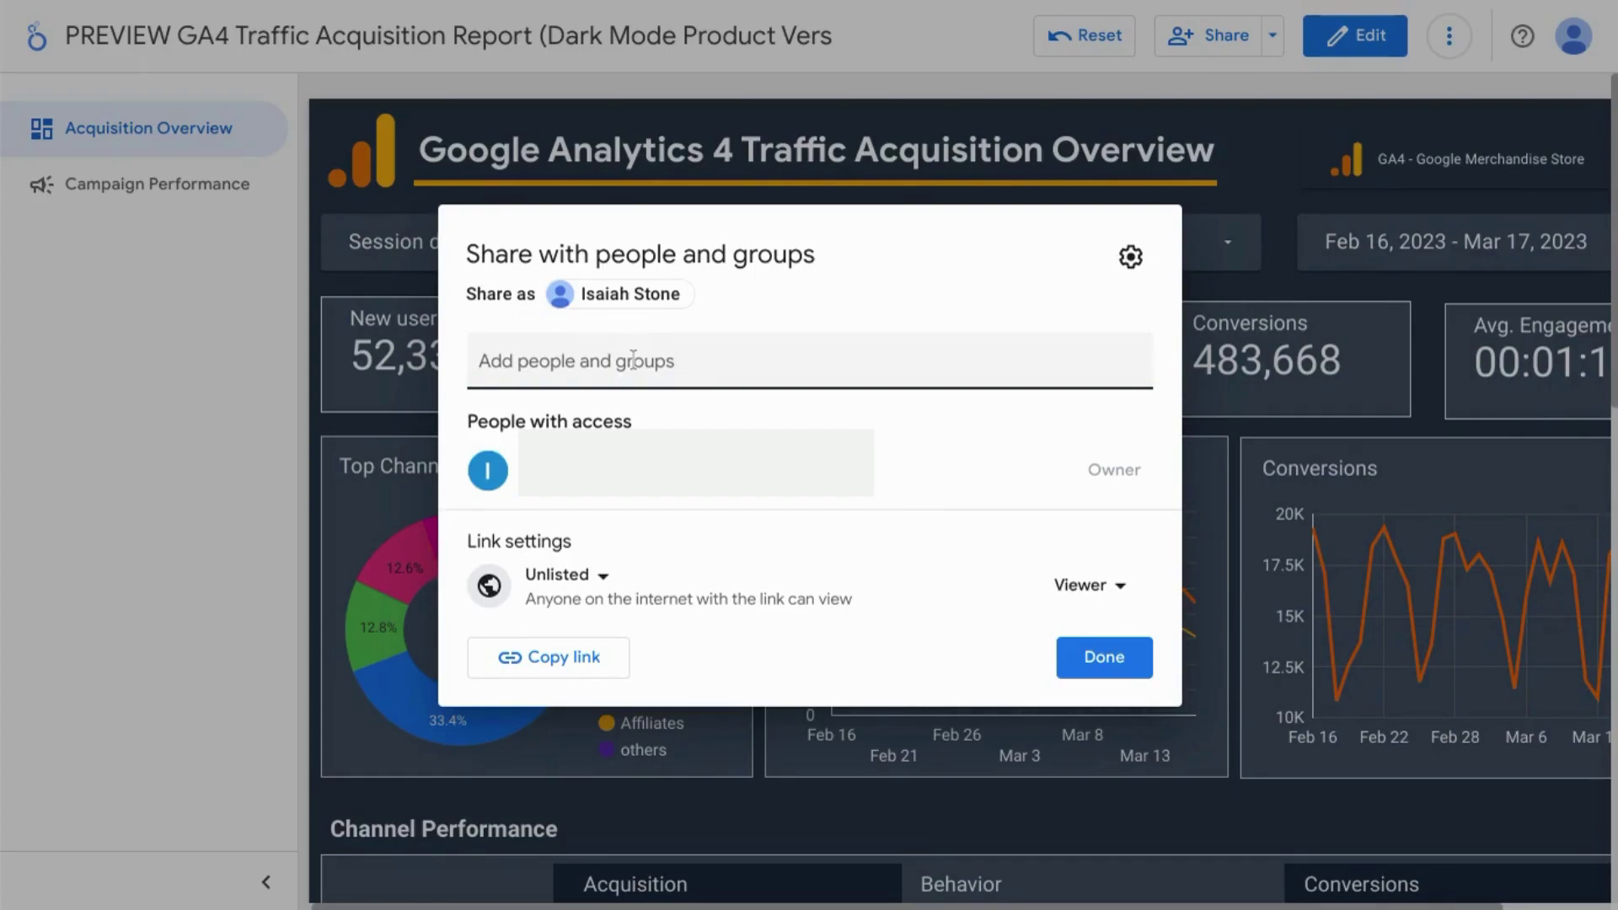
pyautogui.click(1131, 257)
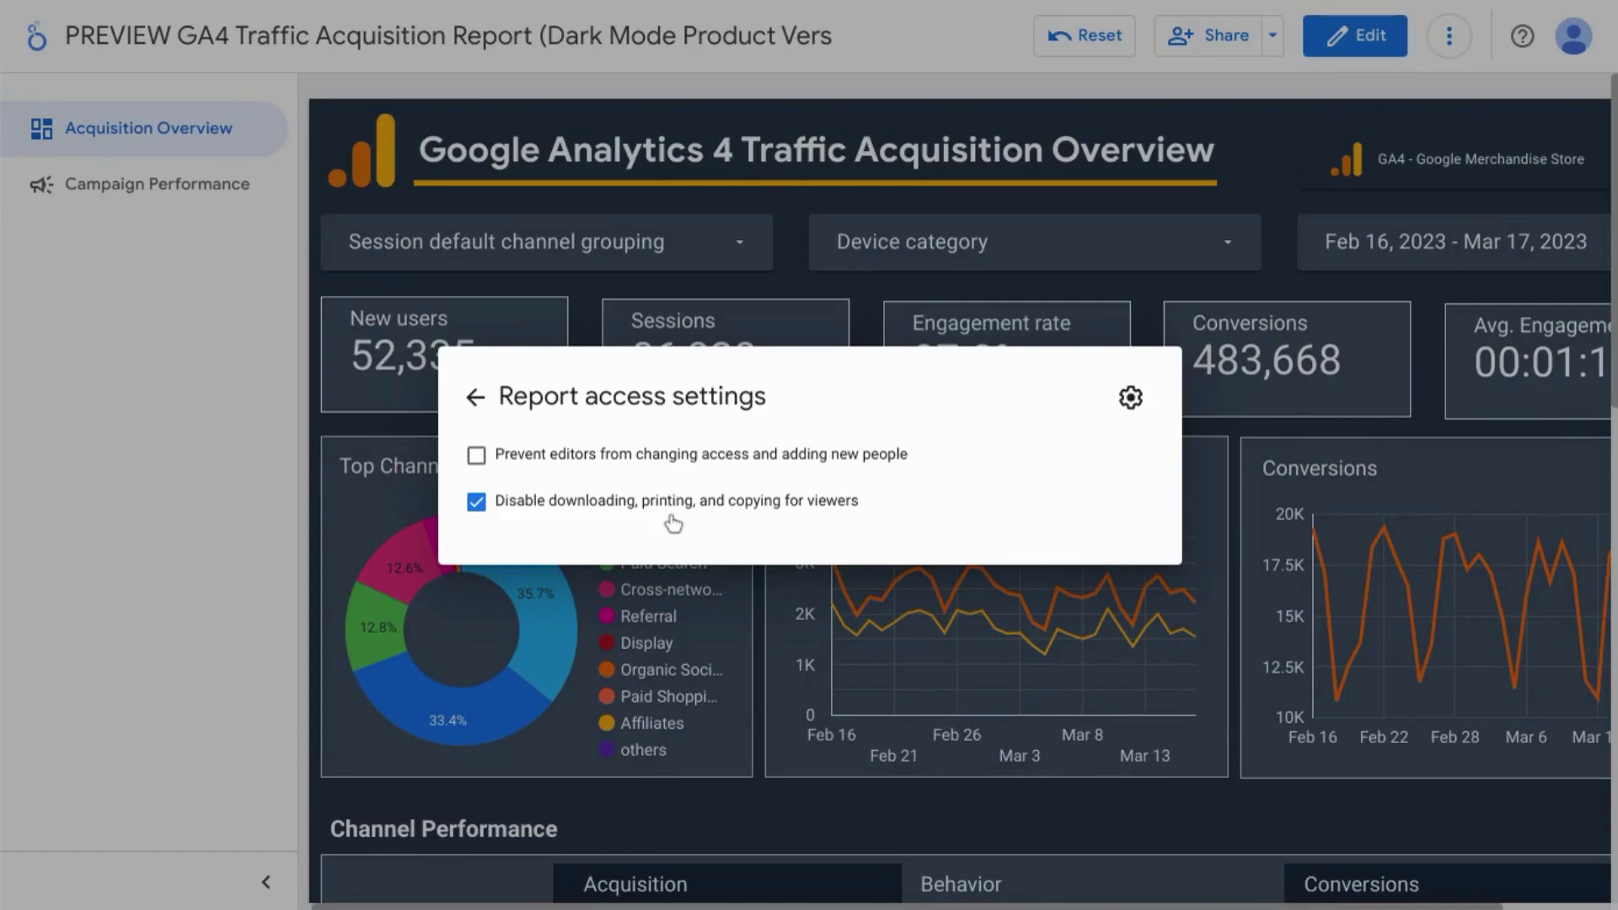
pyautogui.click(474, 397)
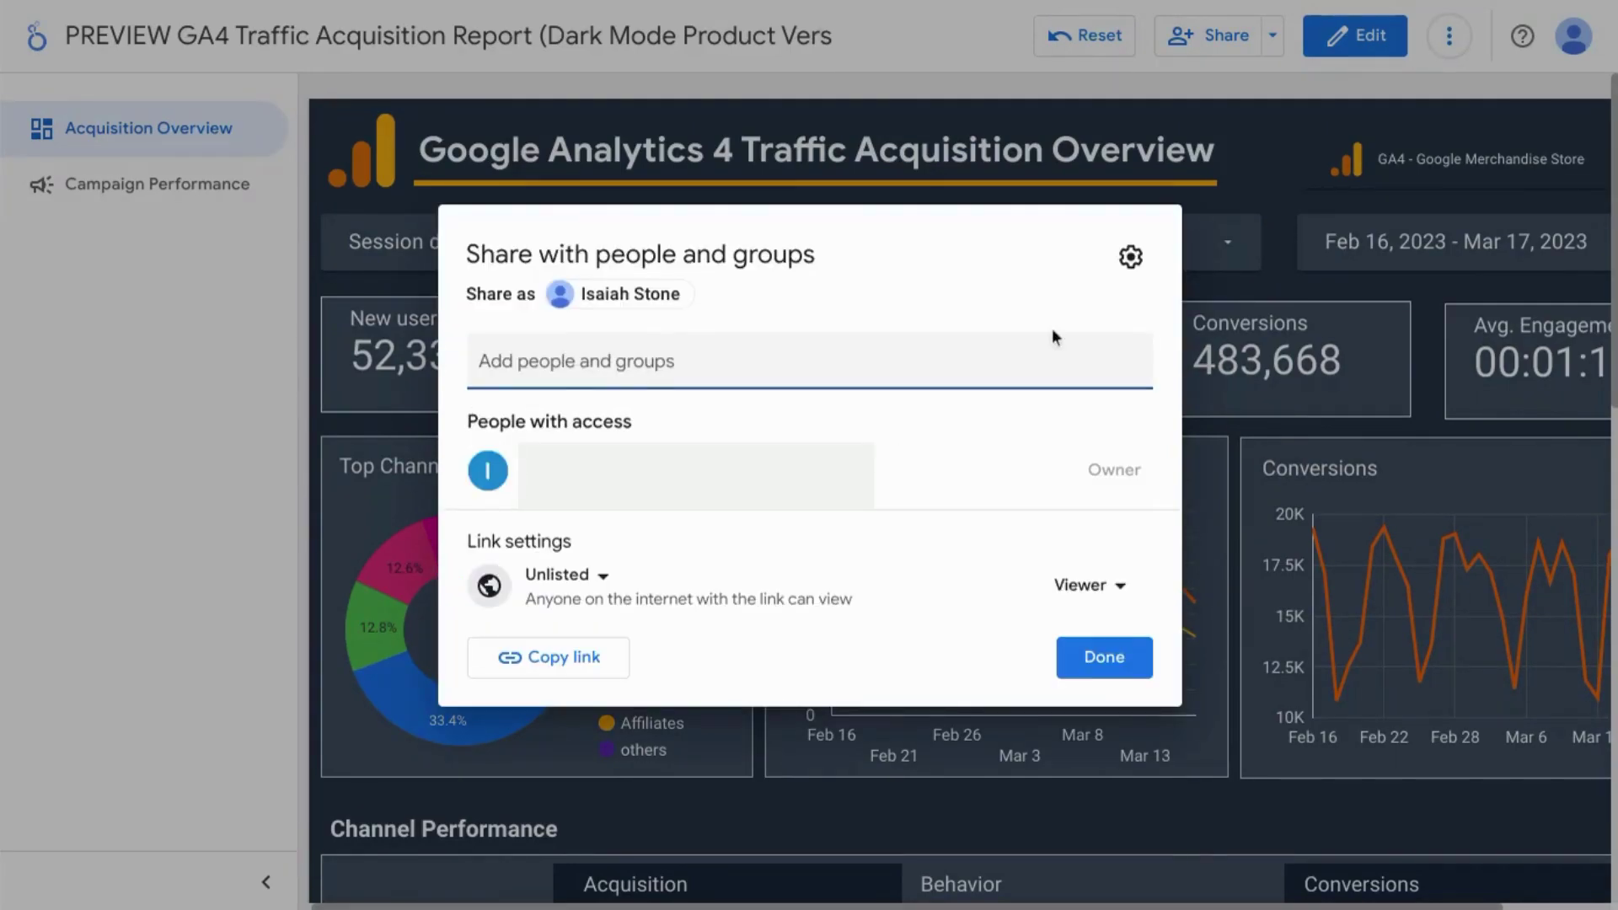
# Close the sharing settings and start a scheduled email delivery for the report.
pyautogui.click(1326, 339)
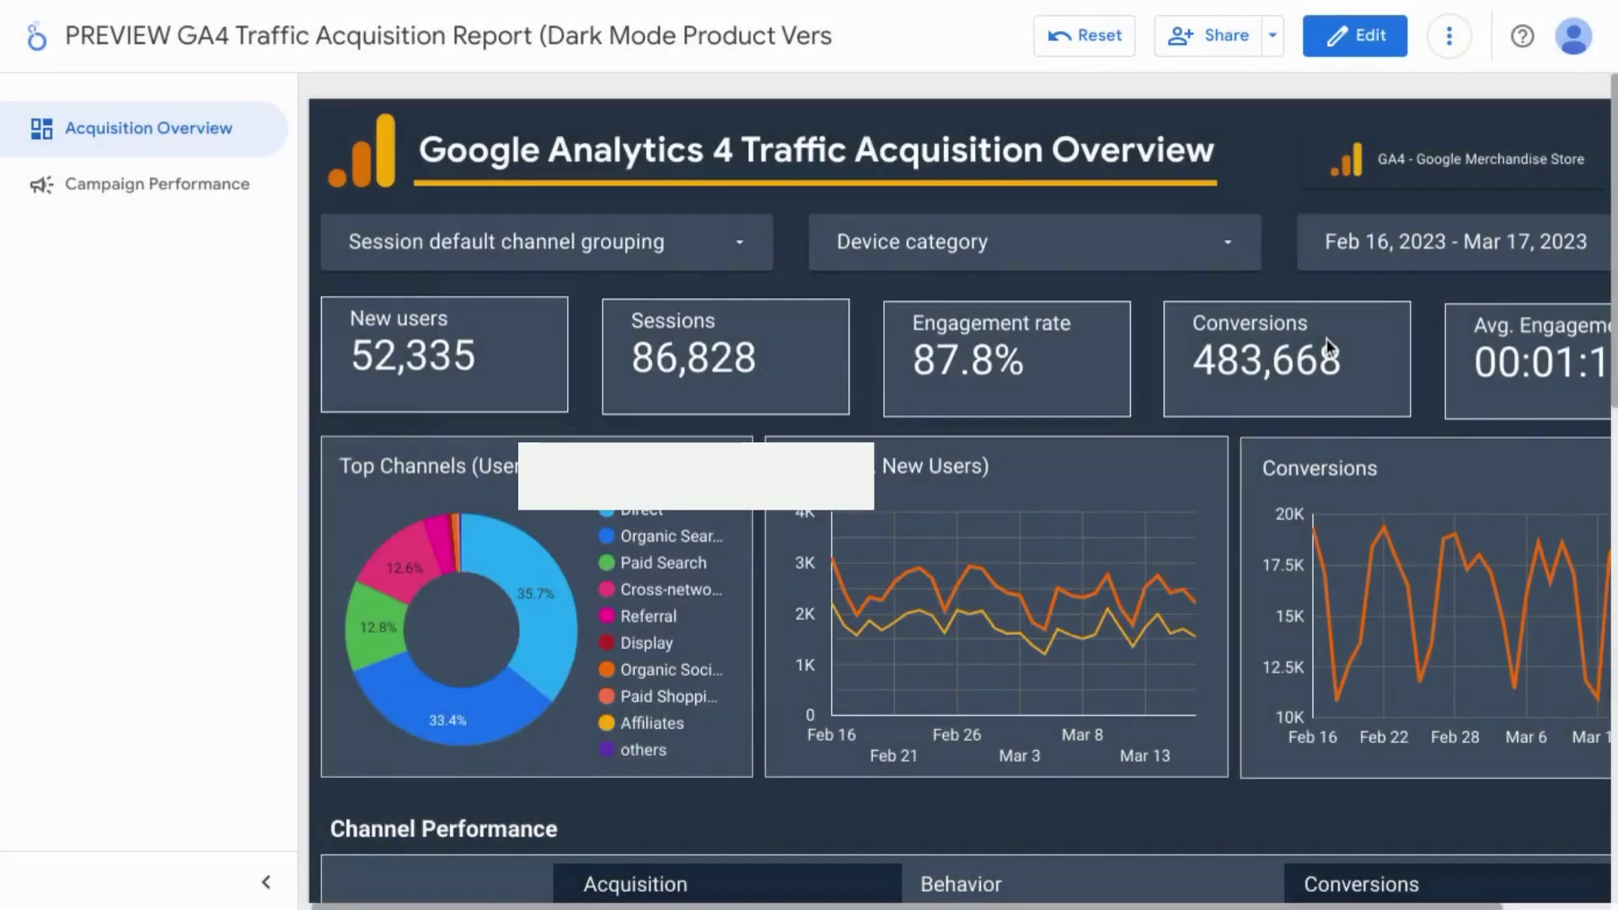
pyautogui.click(1275, 40)
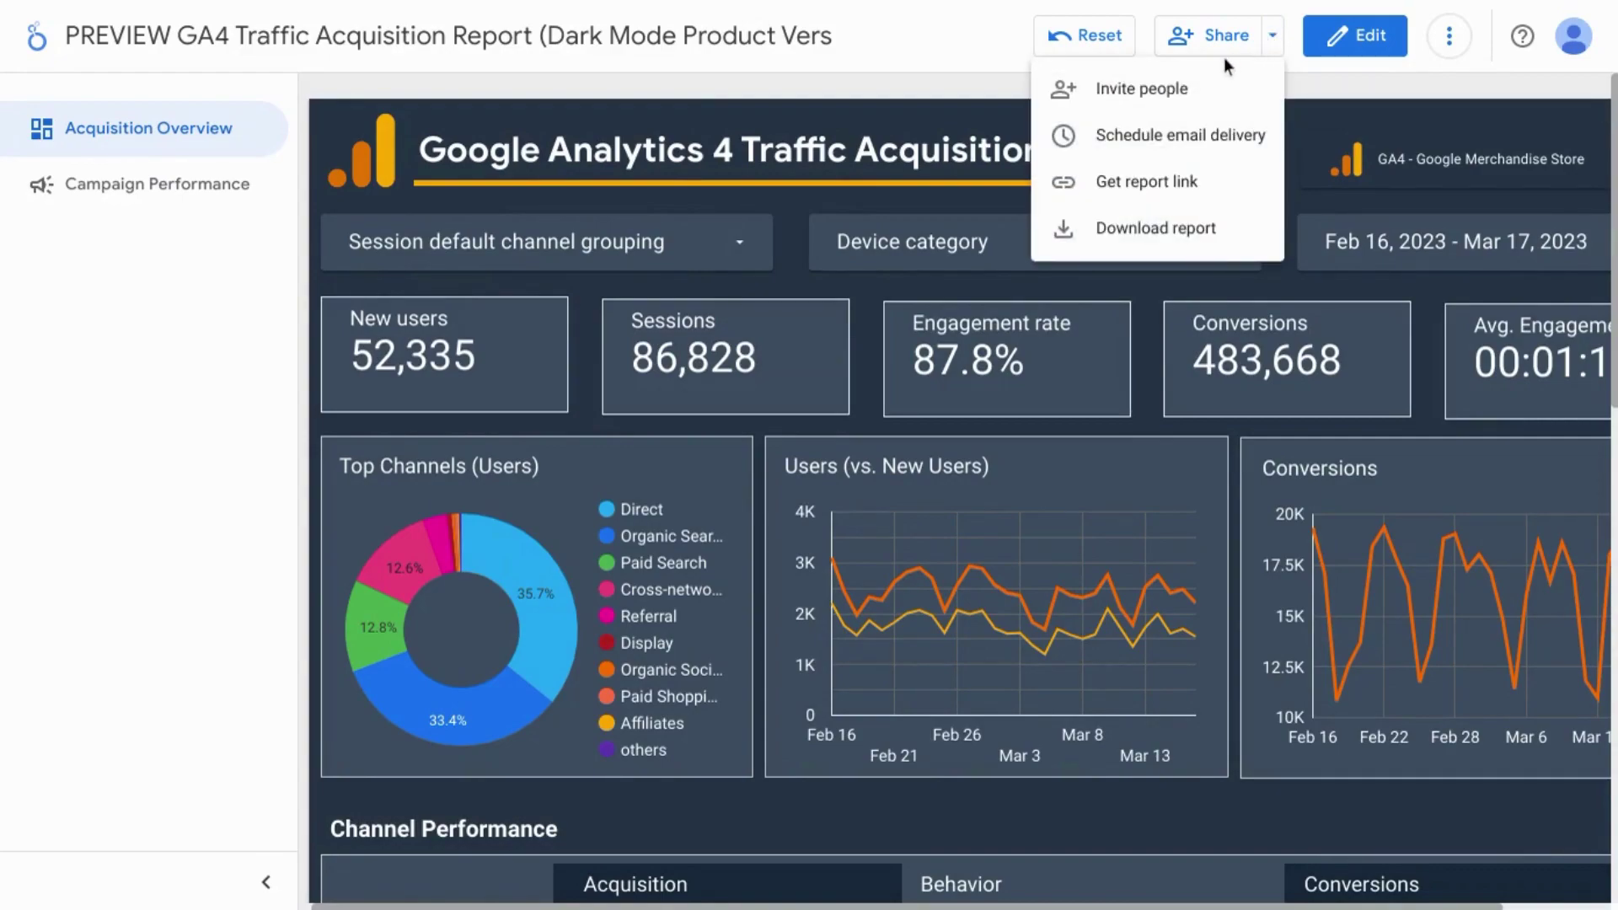
pyautogui.click(1185, 140)
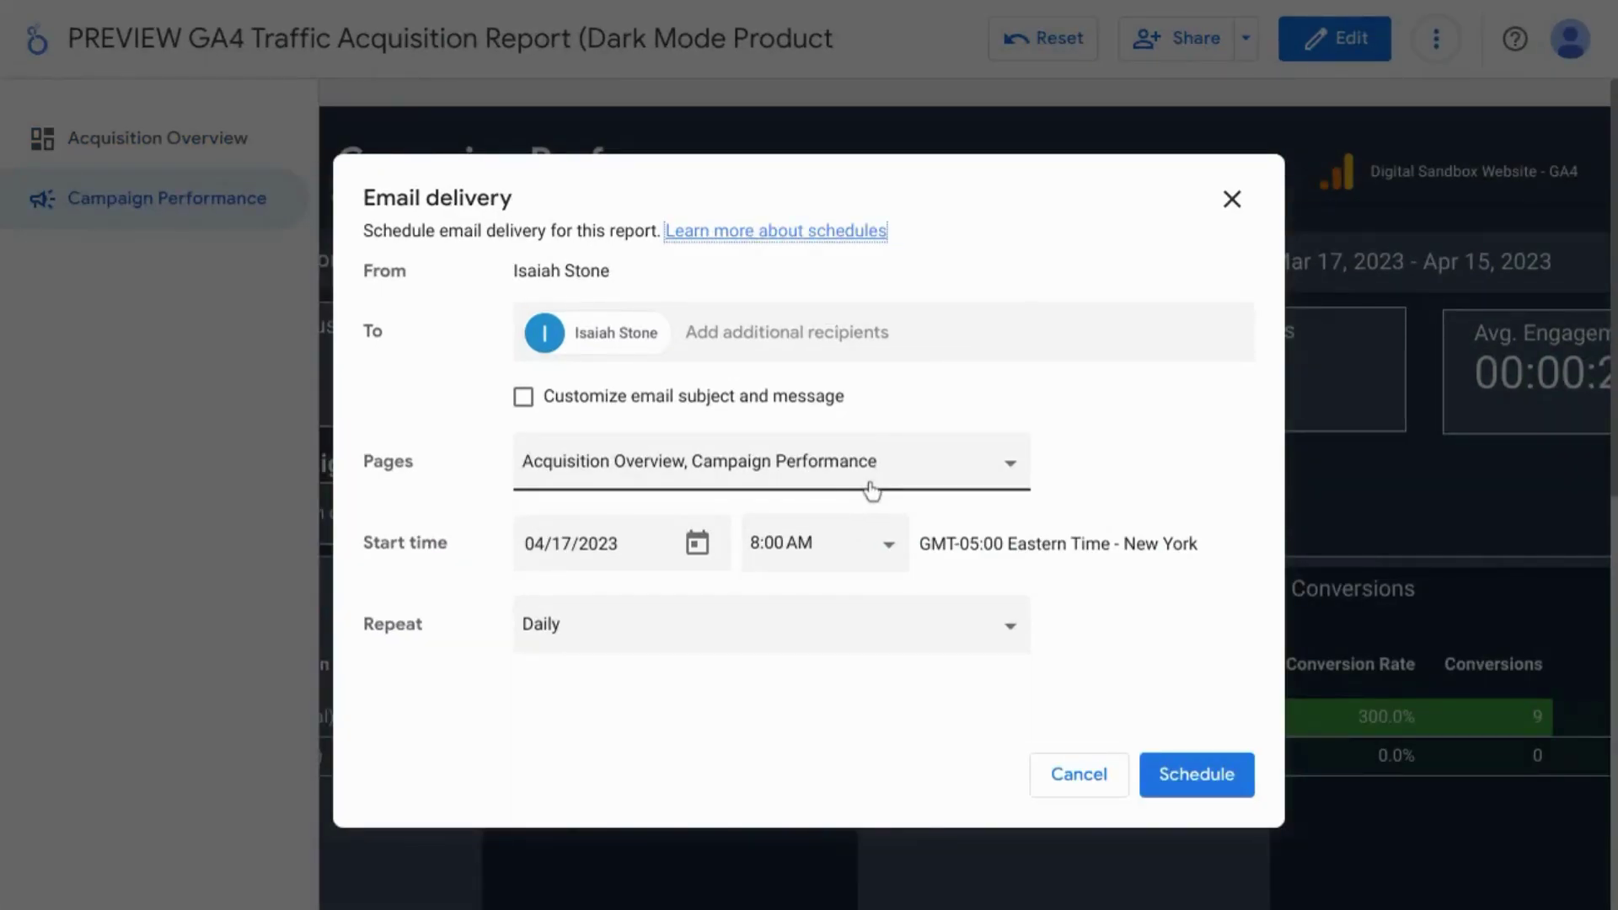
# Include both Acquisition Overview and Campaign Performance pages, with delivery repeating Daily.
pyautogui.click(1009, 468)
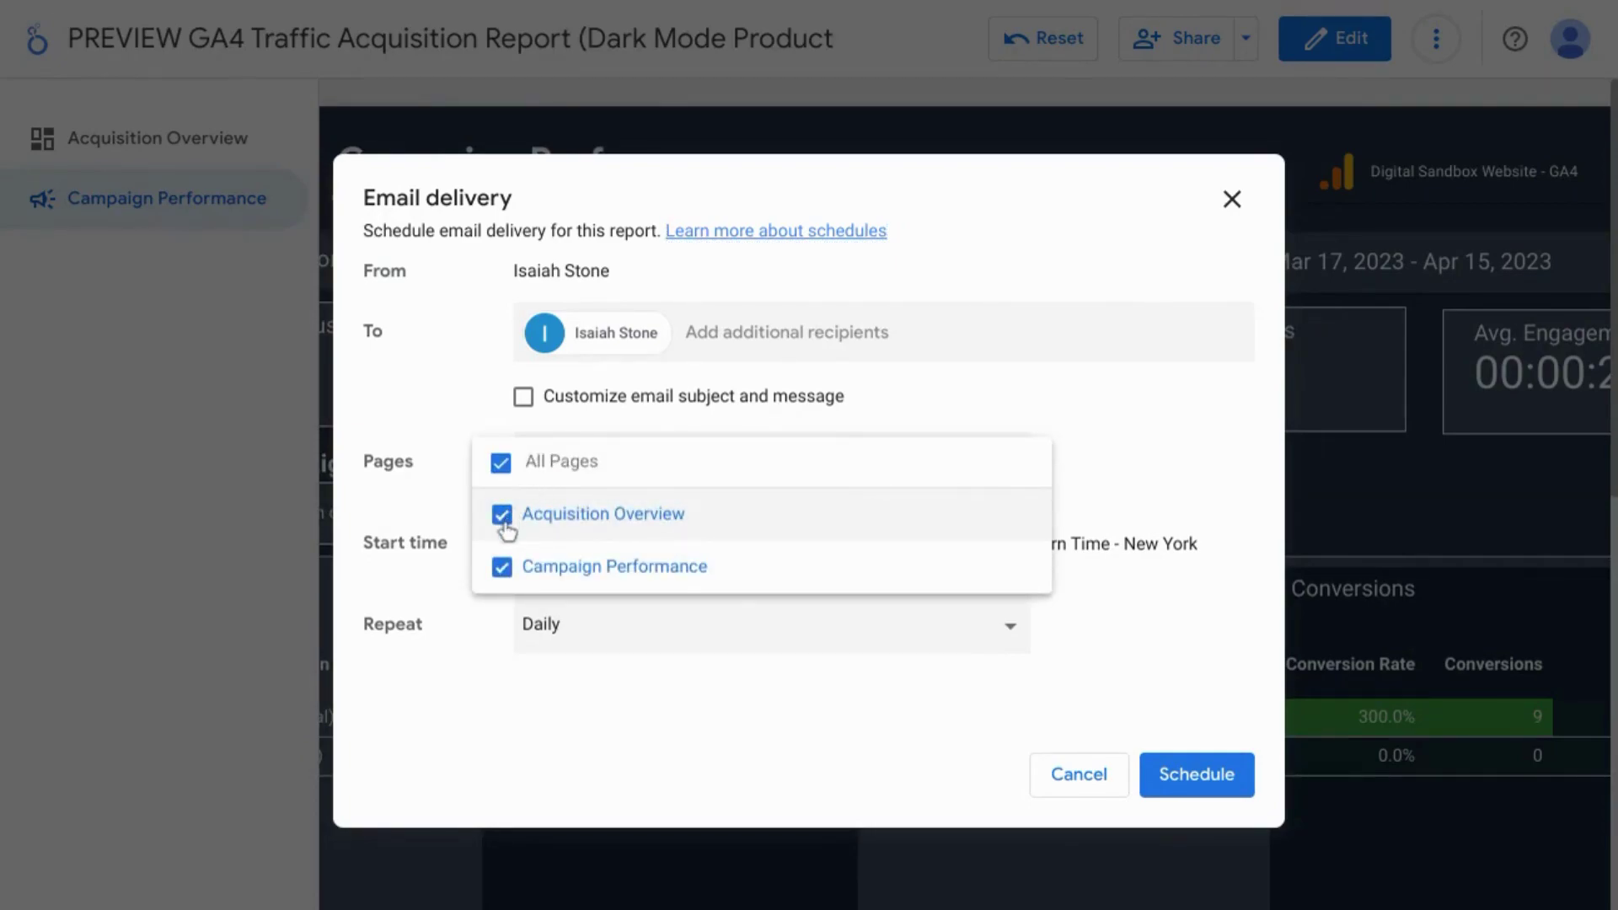
pyautogui.click(501, 566)
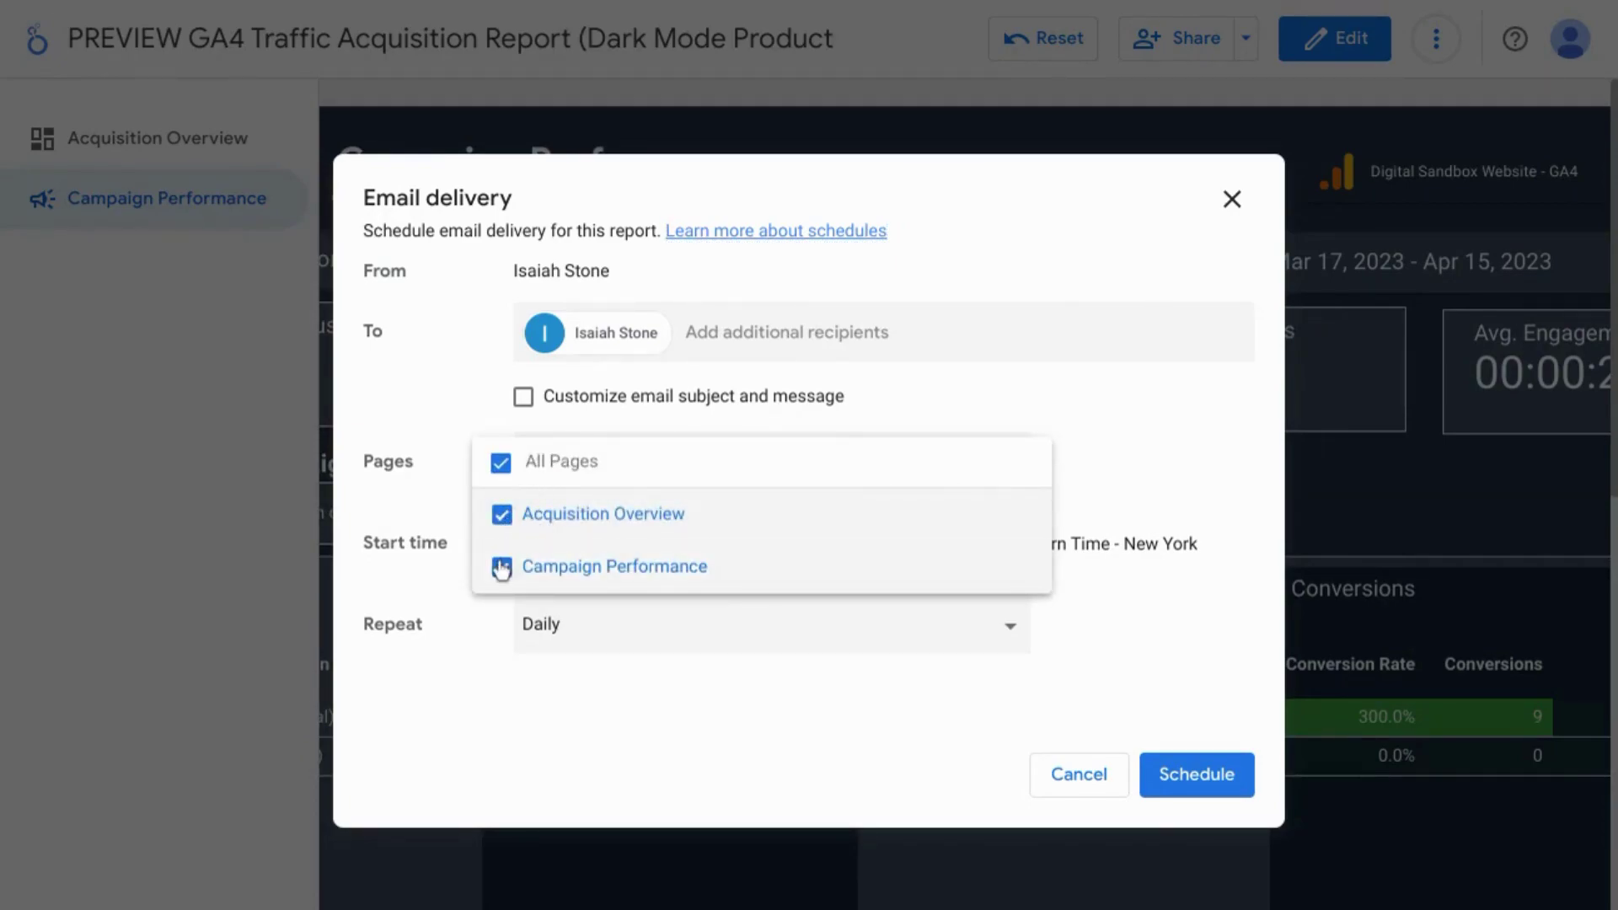
pyautogui.click(504, 518)
pyautogui.click(501, 566)
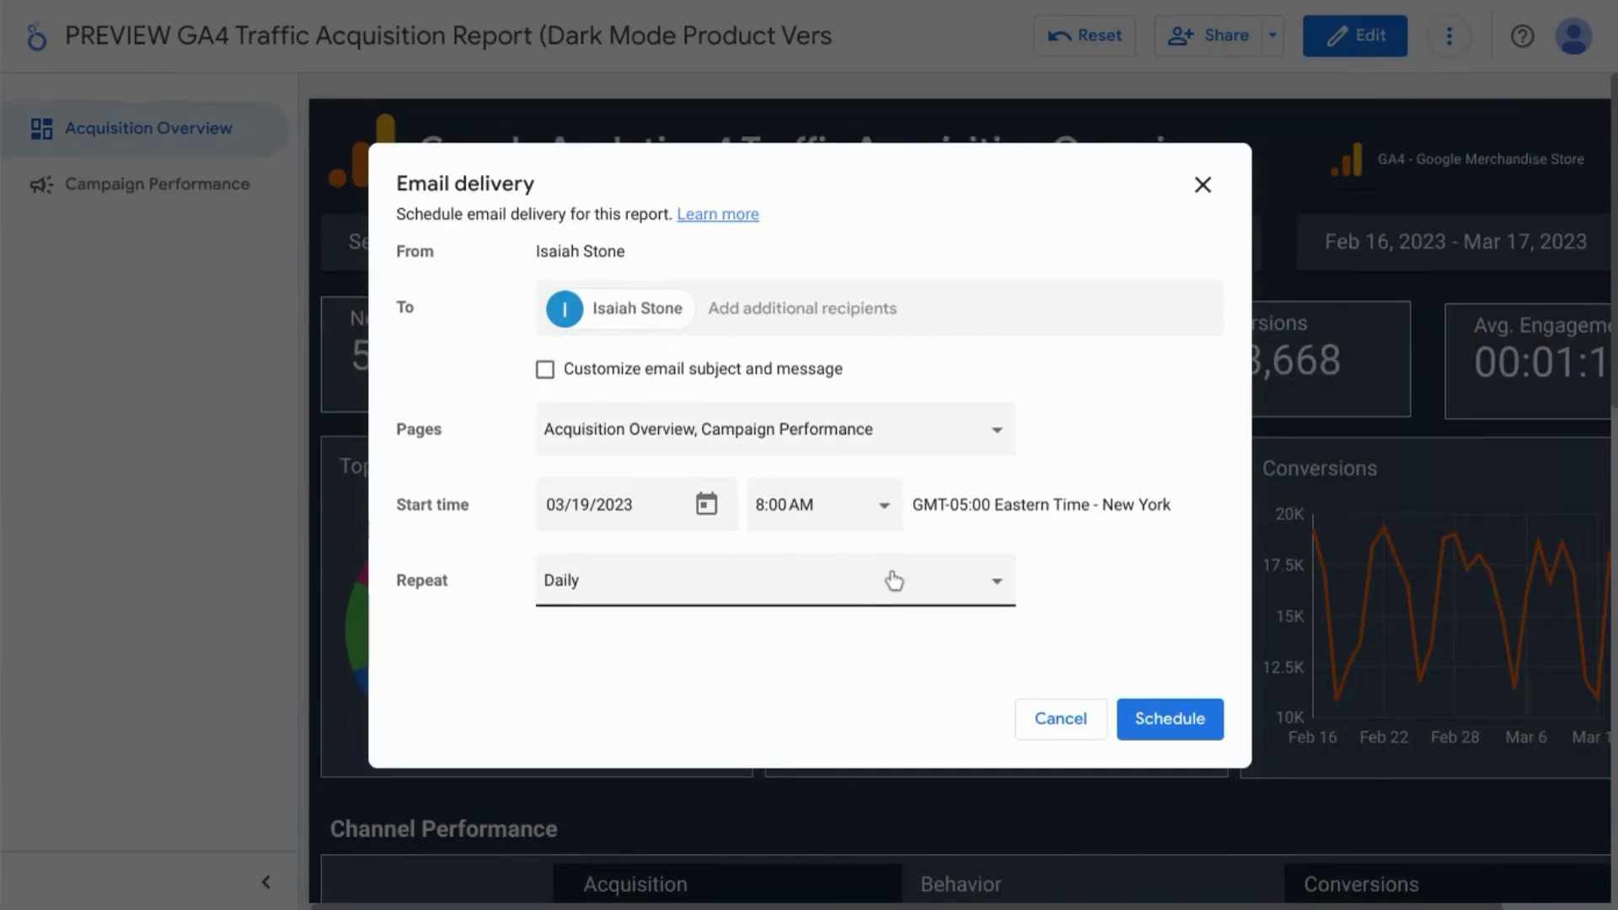
pyautogui.click(999, 588)
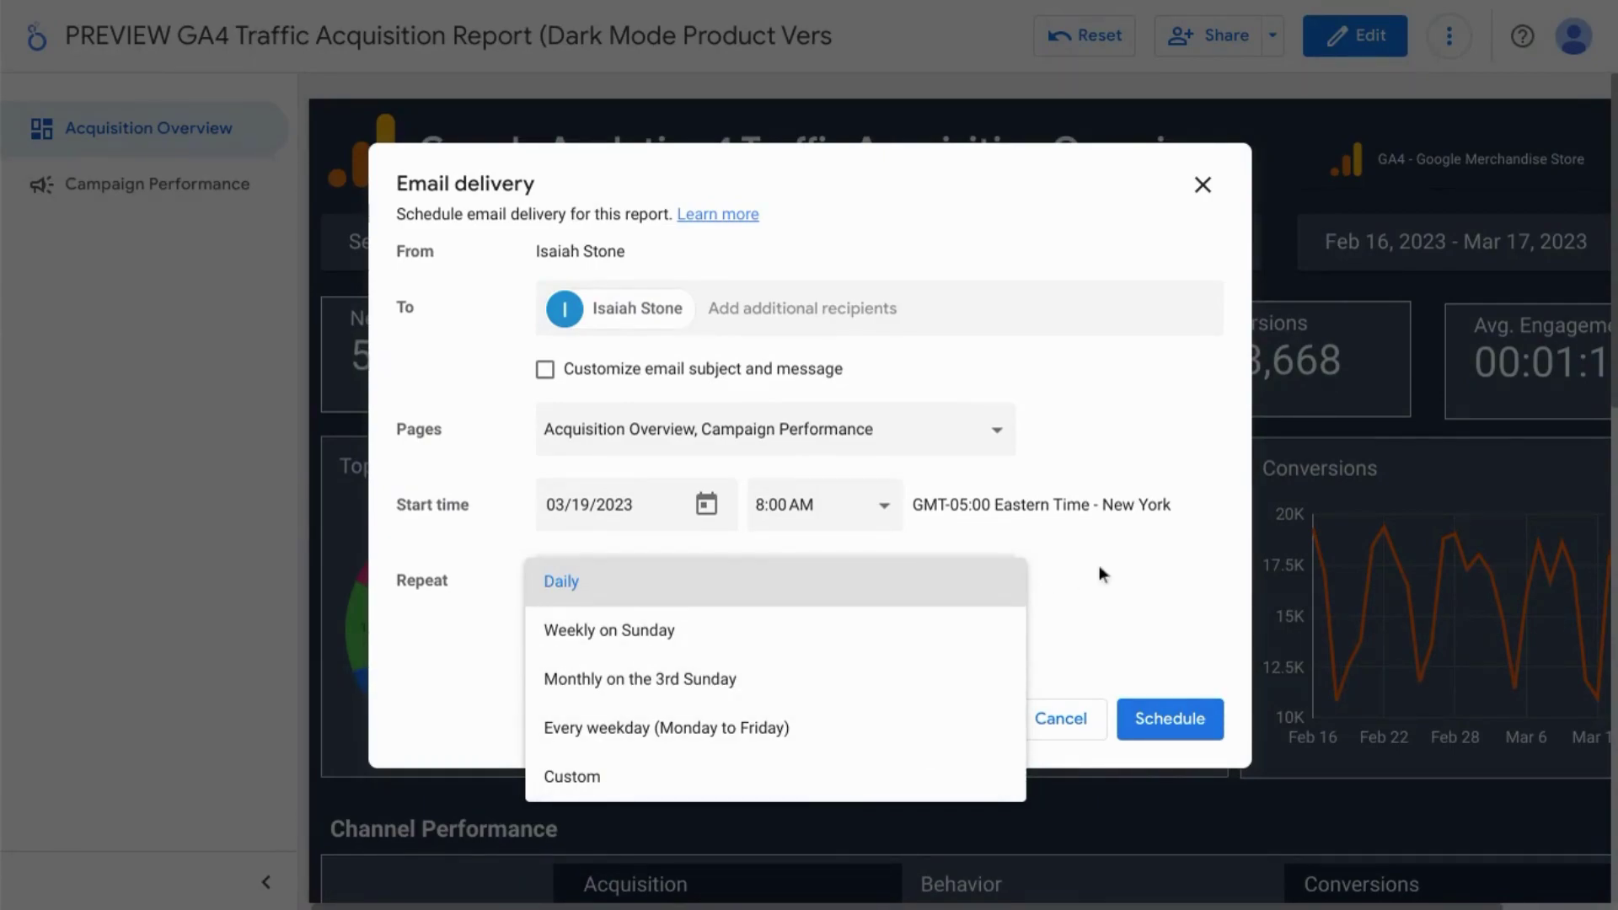
pyautogui.click(1099, 615)
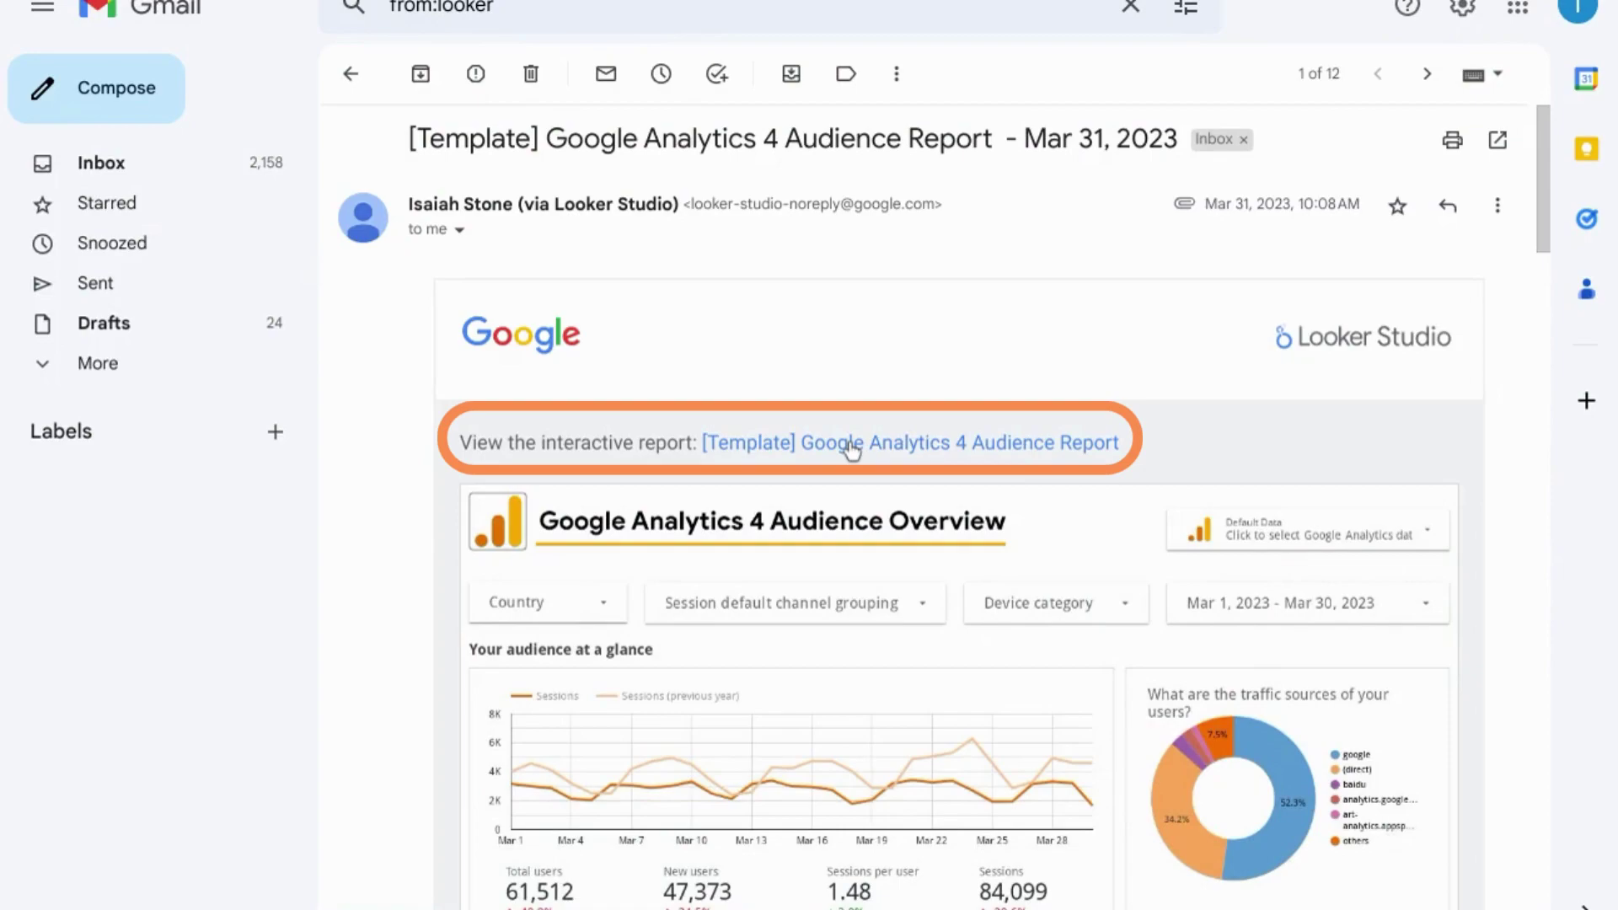
# Scroll the Looker Studio delivery email in Gmail down to its attached PDF report.
pyautogui.scroll(-3, 852, 448)
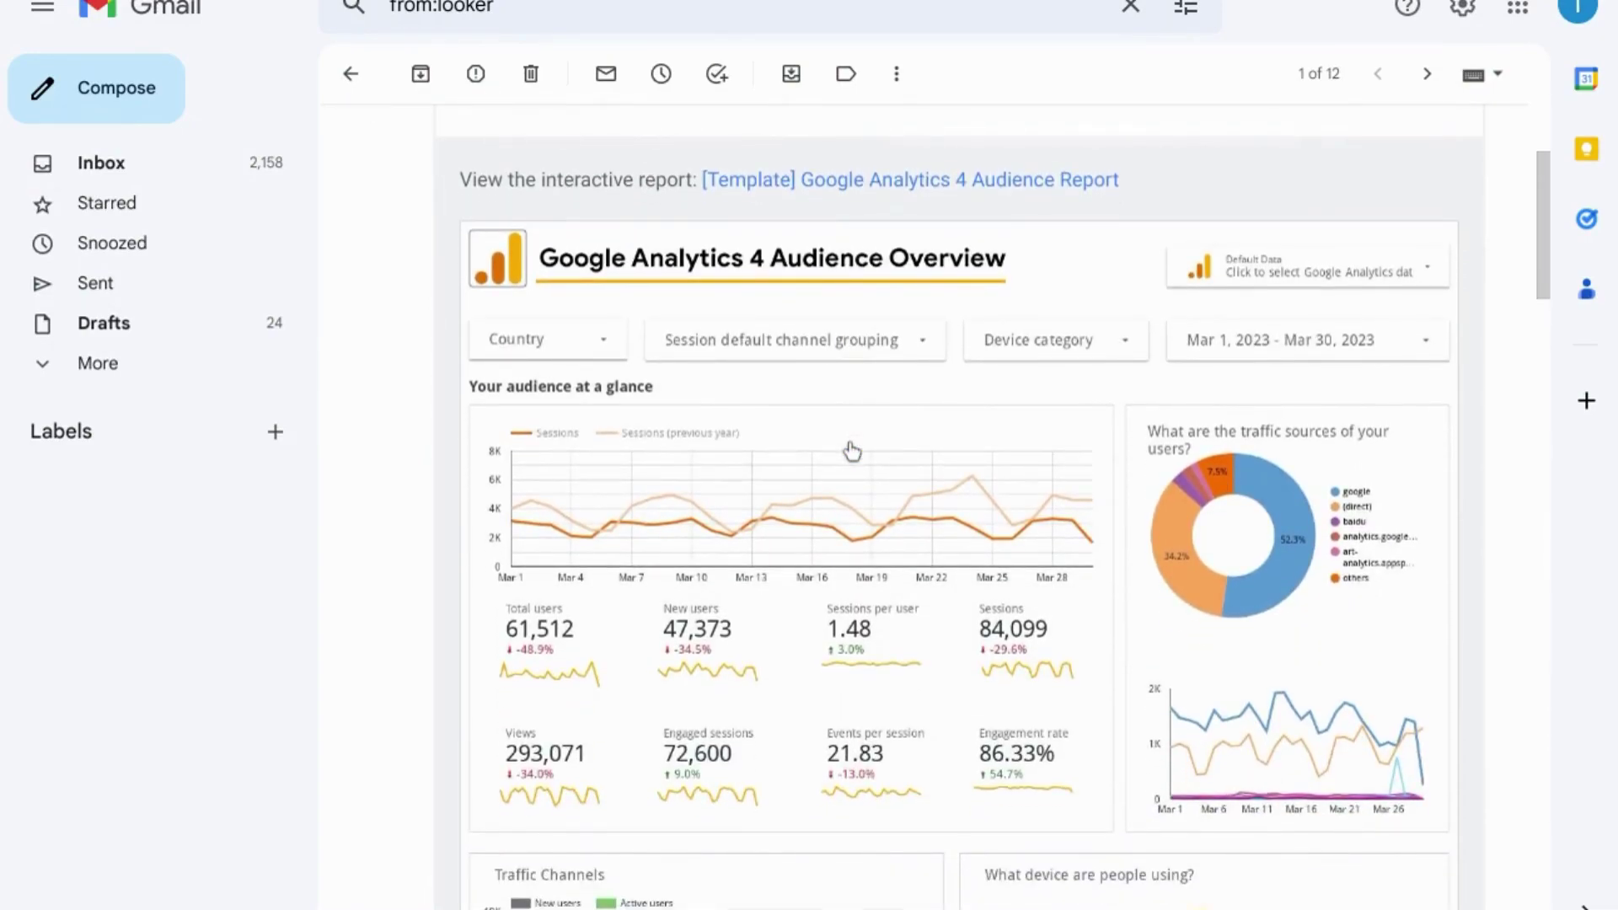
pyautogui.scroll(-15, 851, 449)
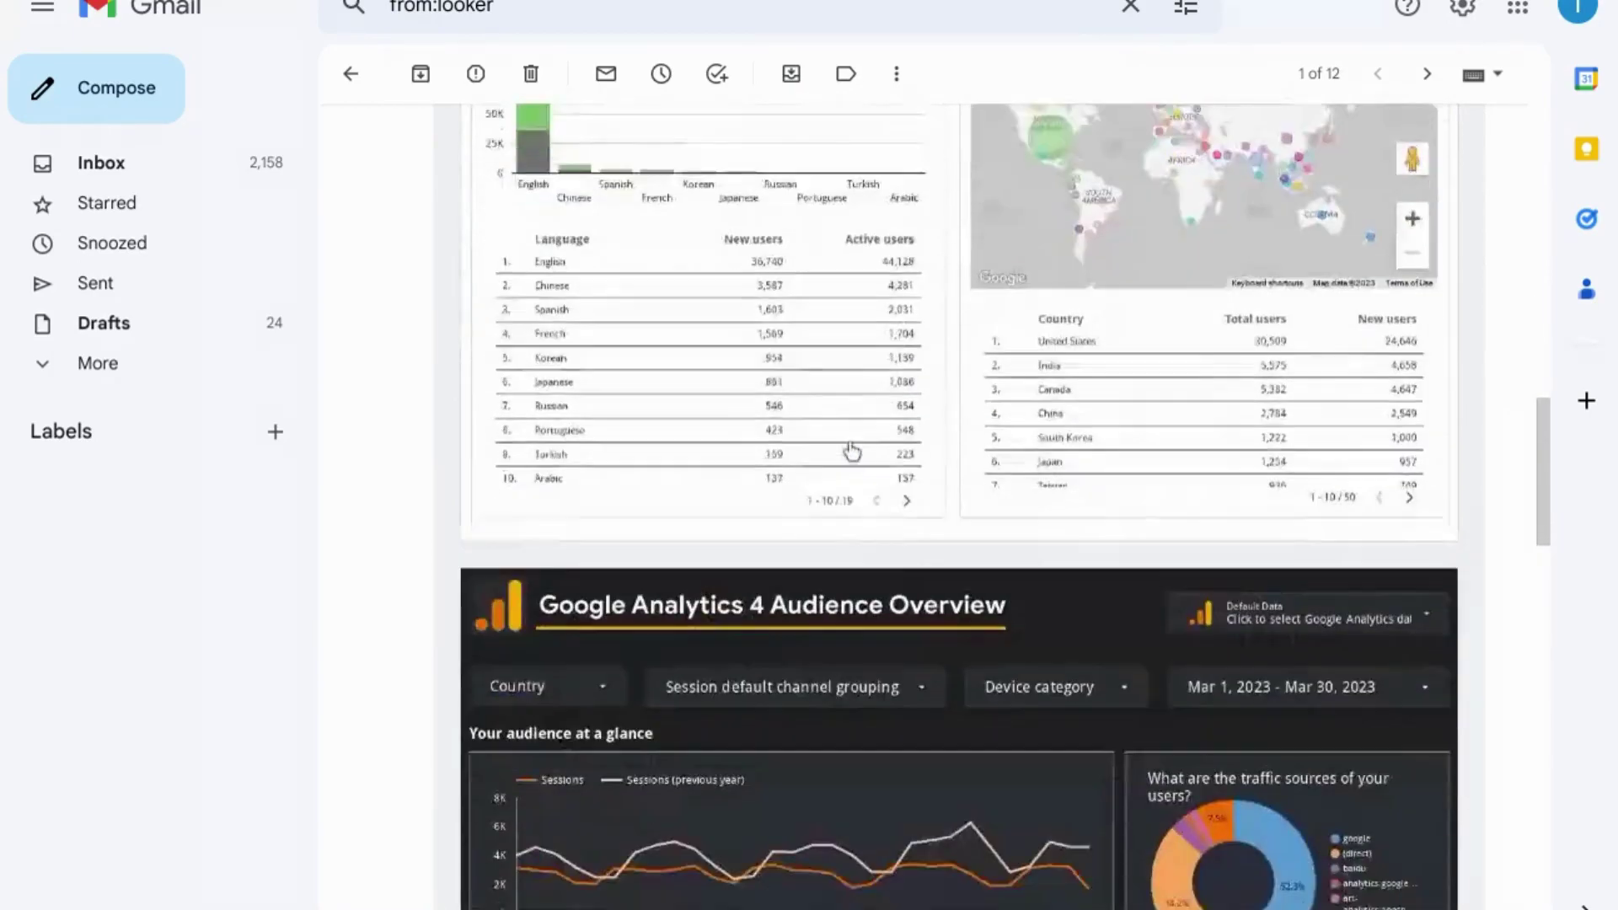
pyautogui.scroll(-20, 851, 451)
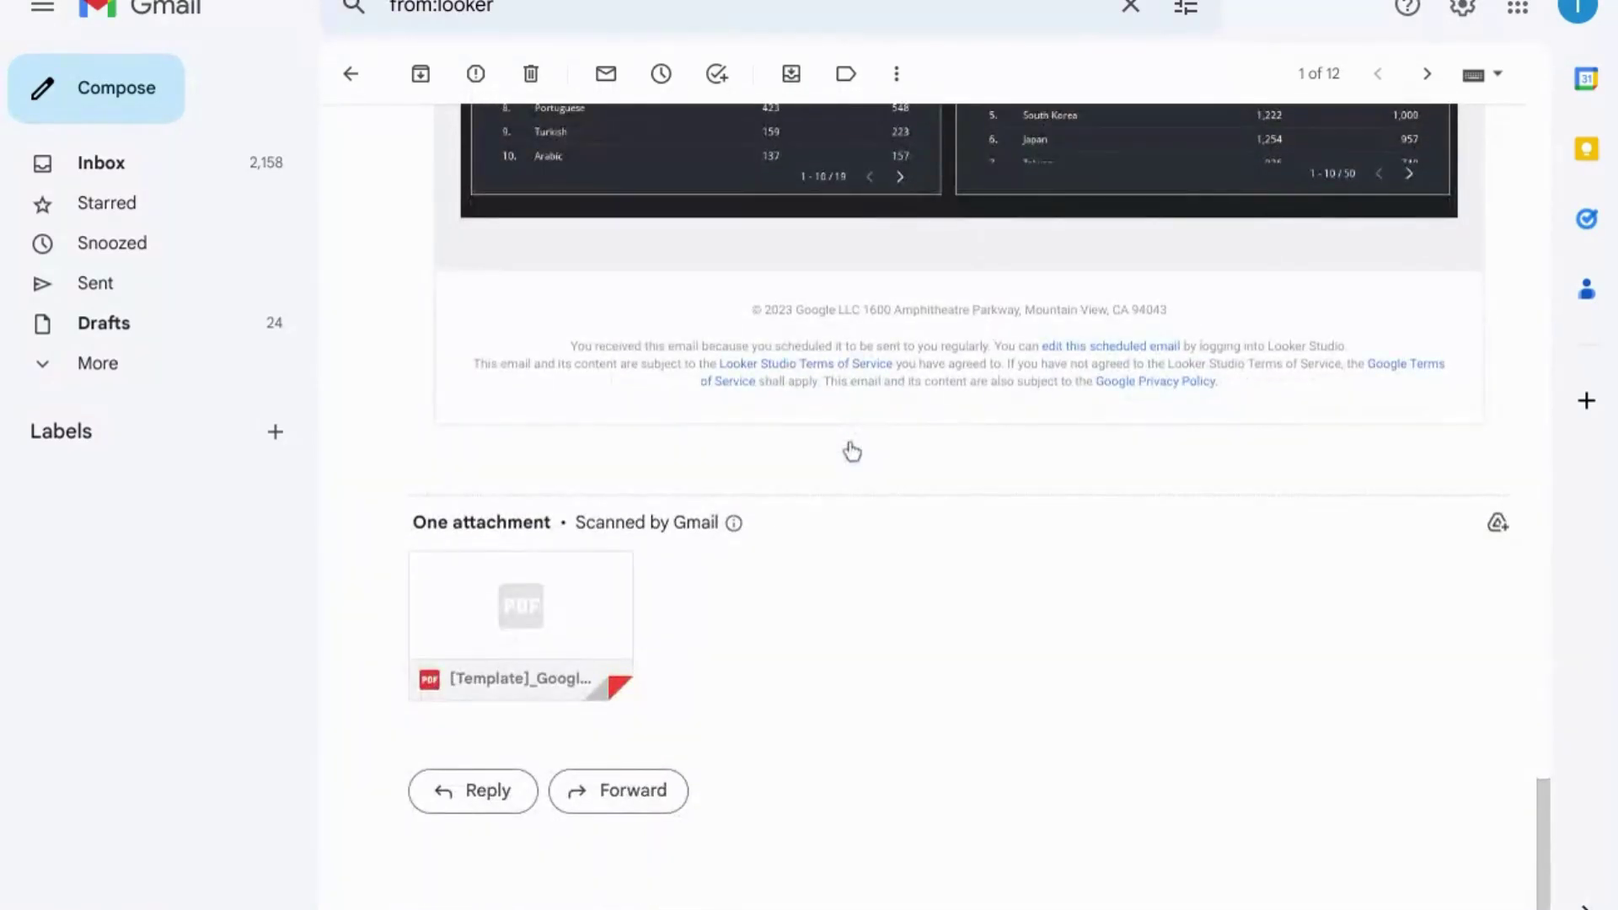
pyautogui.moveTo(560, 617)
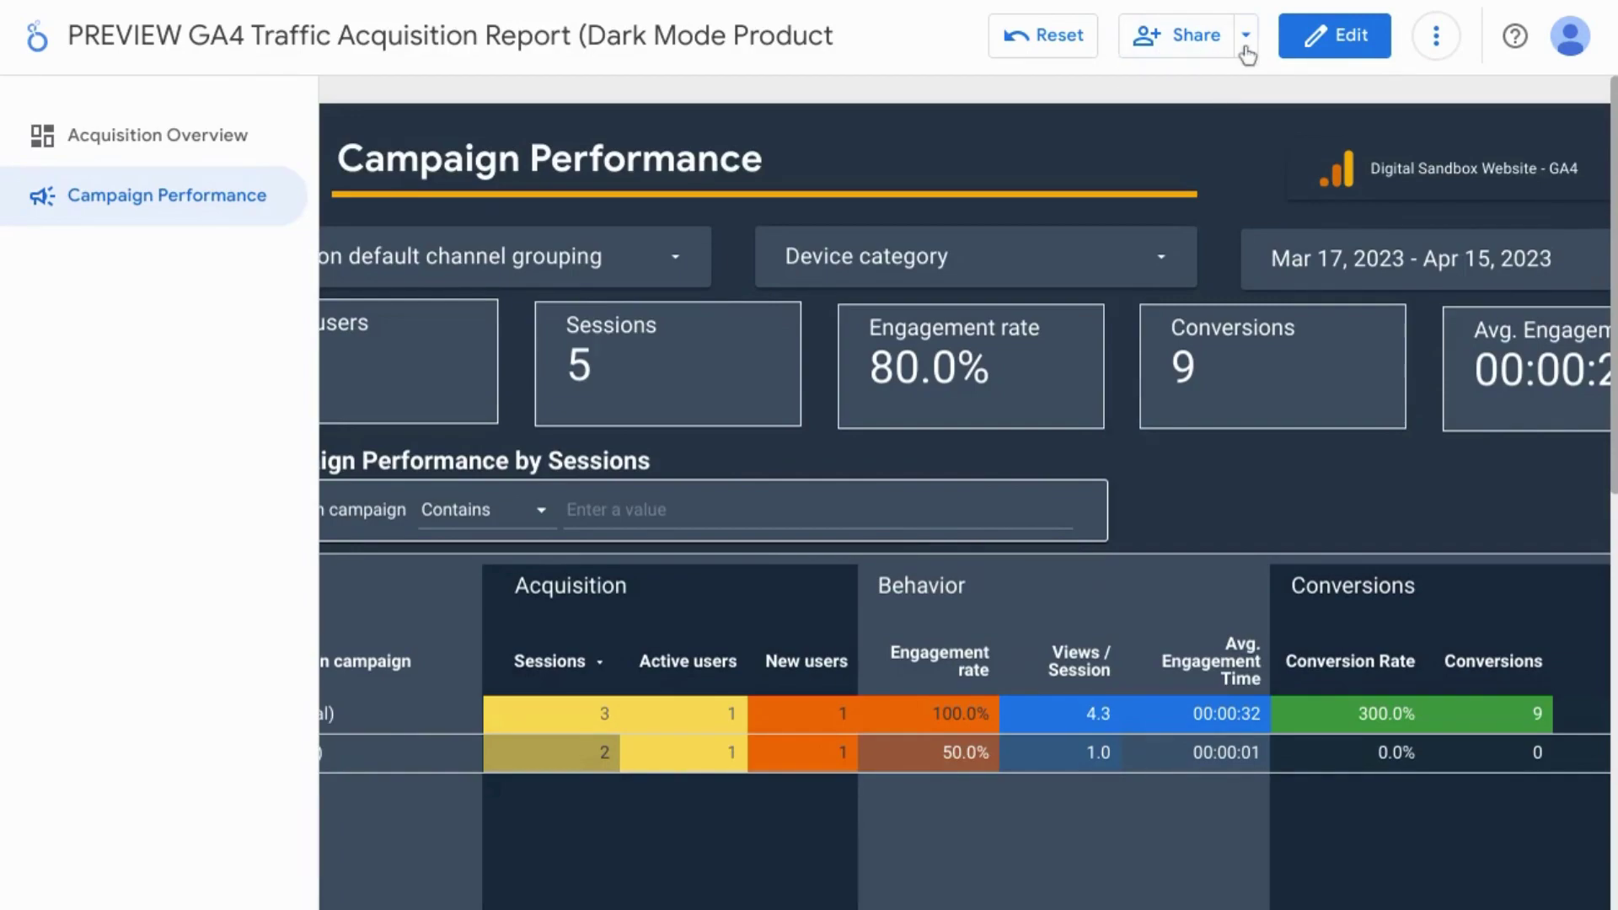
# Review the daily all-pages email delivery schedule and its more-actions menu.
pyautogui.click(1246, 38)
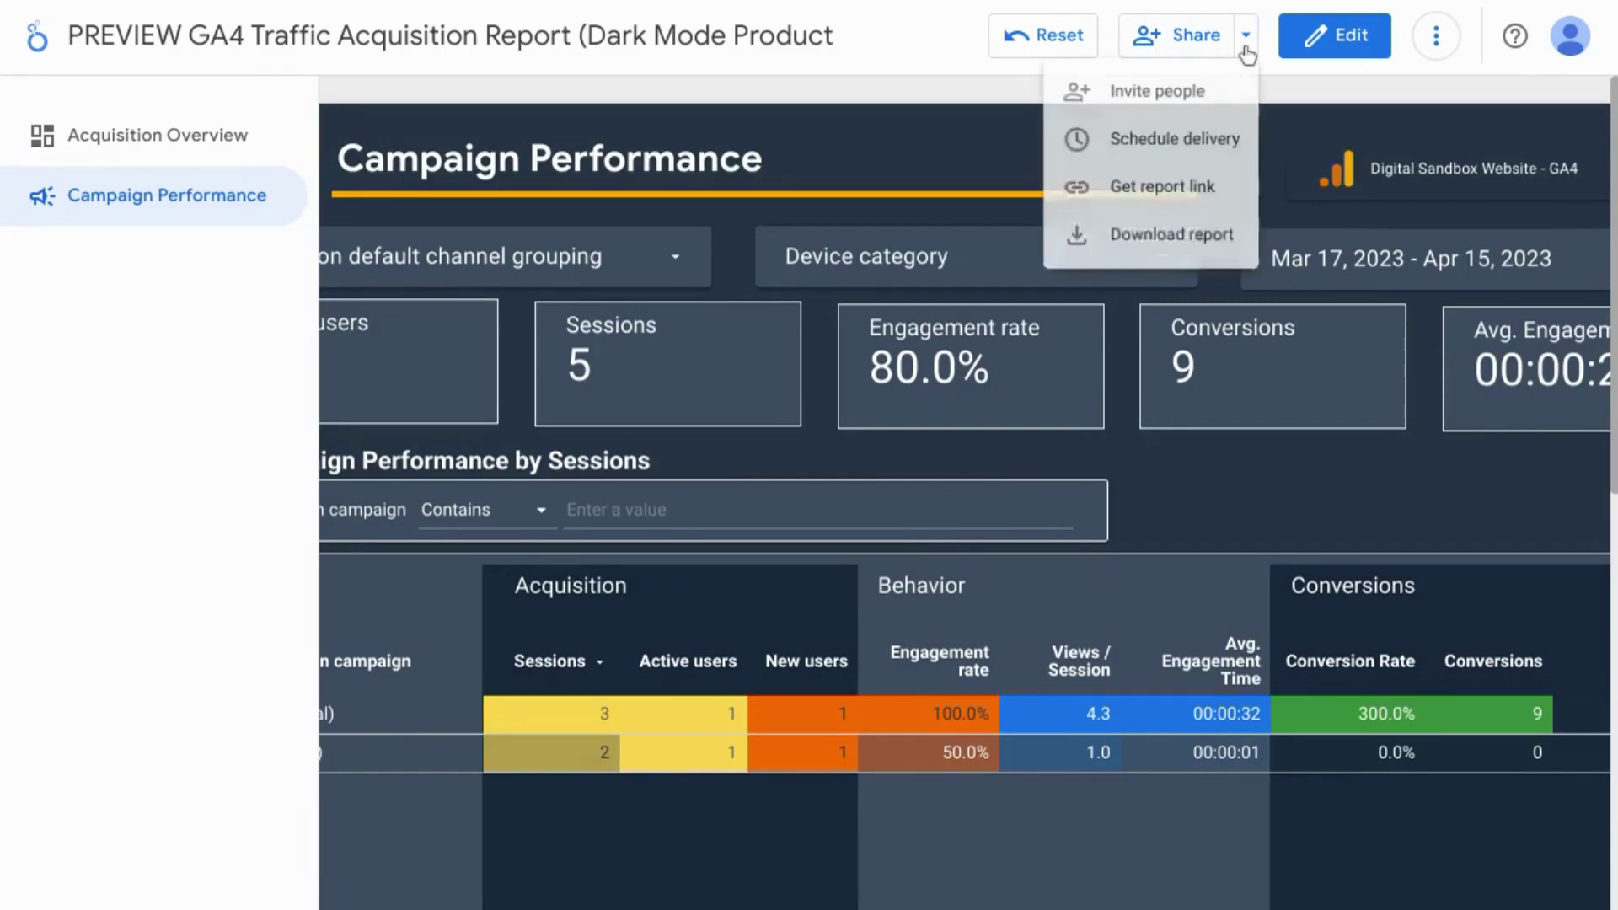
pyautogui.click(1124, 148)
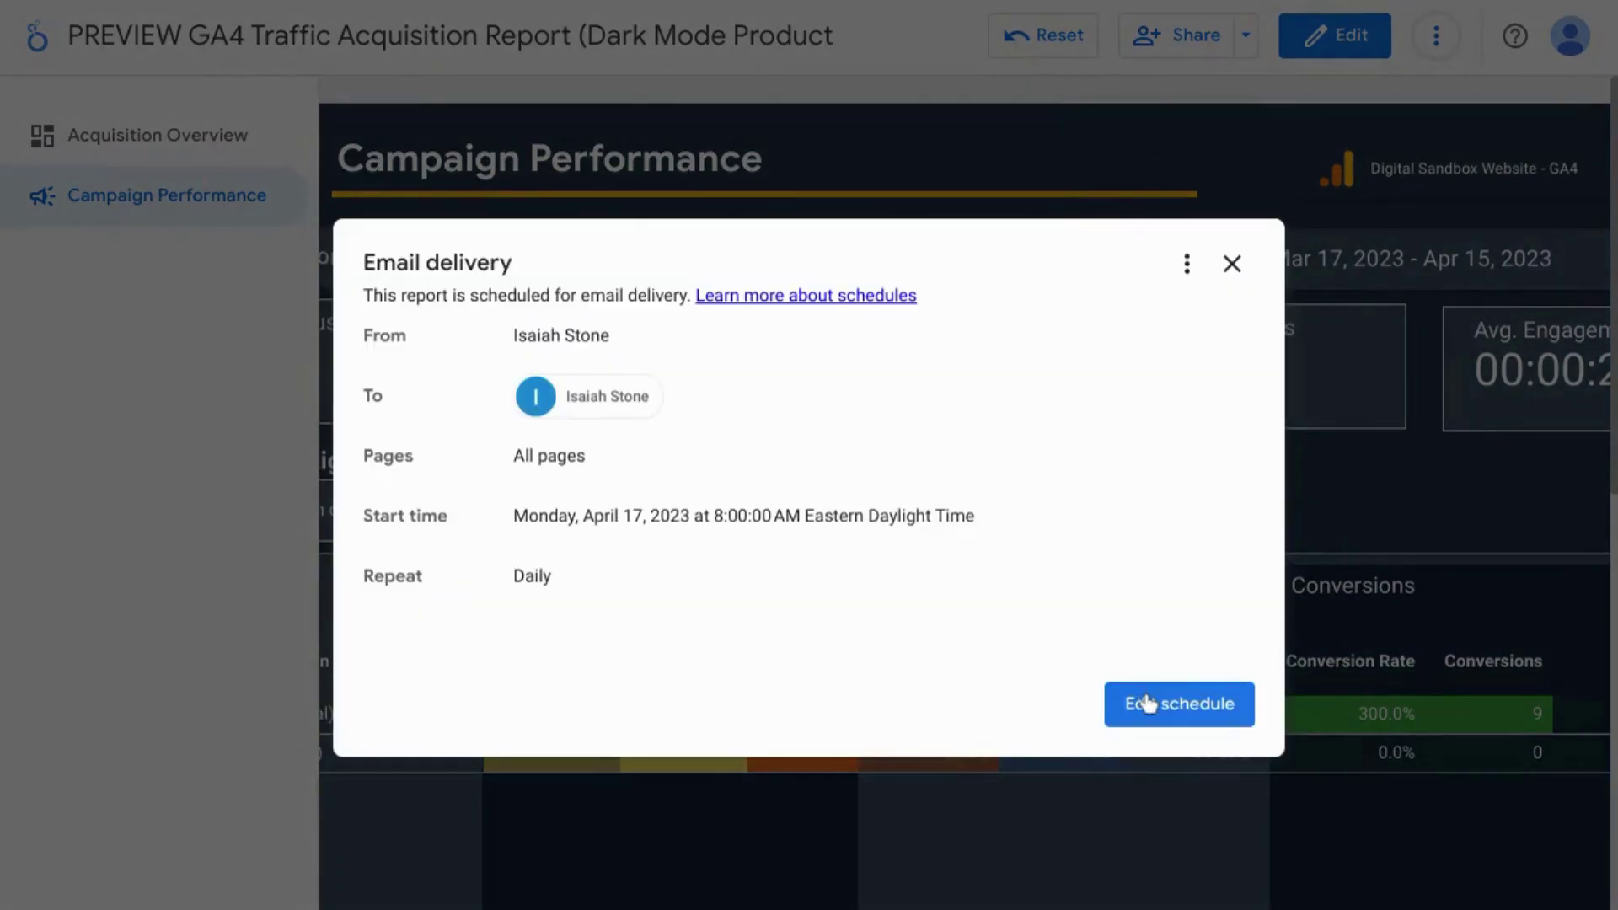
pyautogui.click(1186, 268)
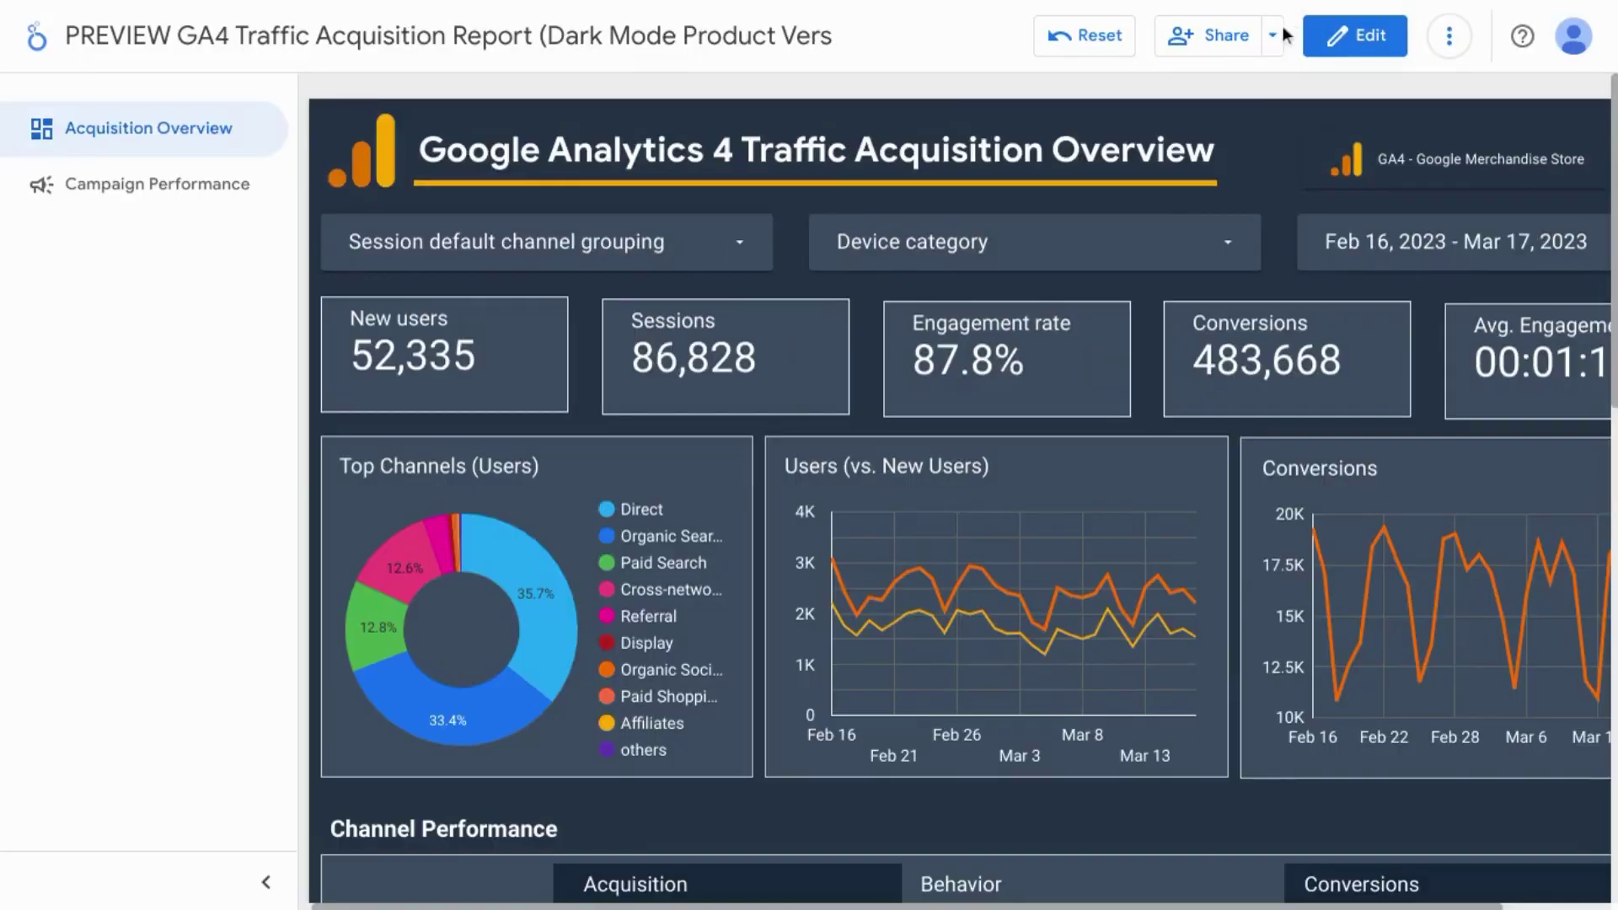
pyautogui.click(1273, 36)
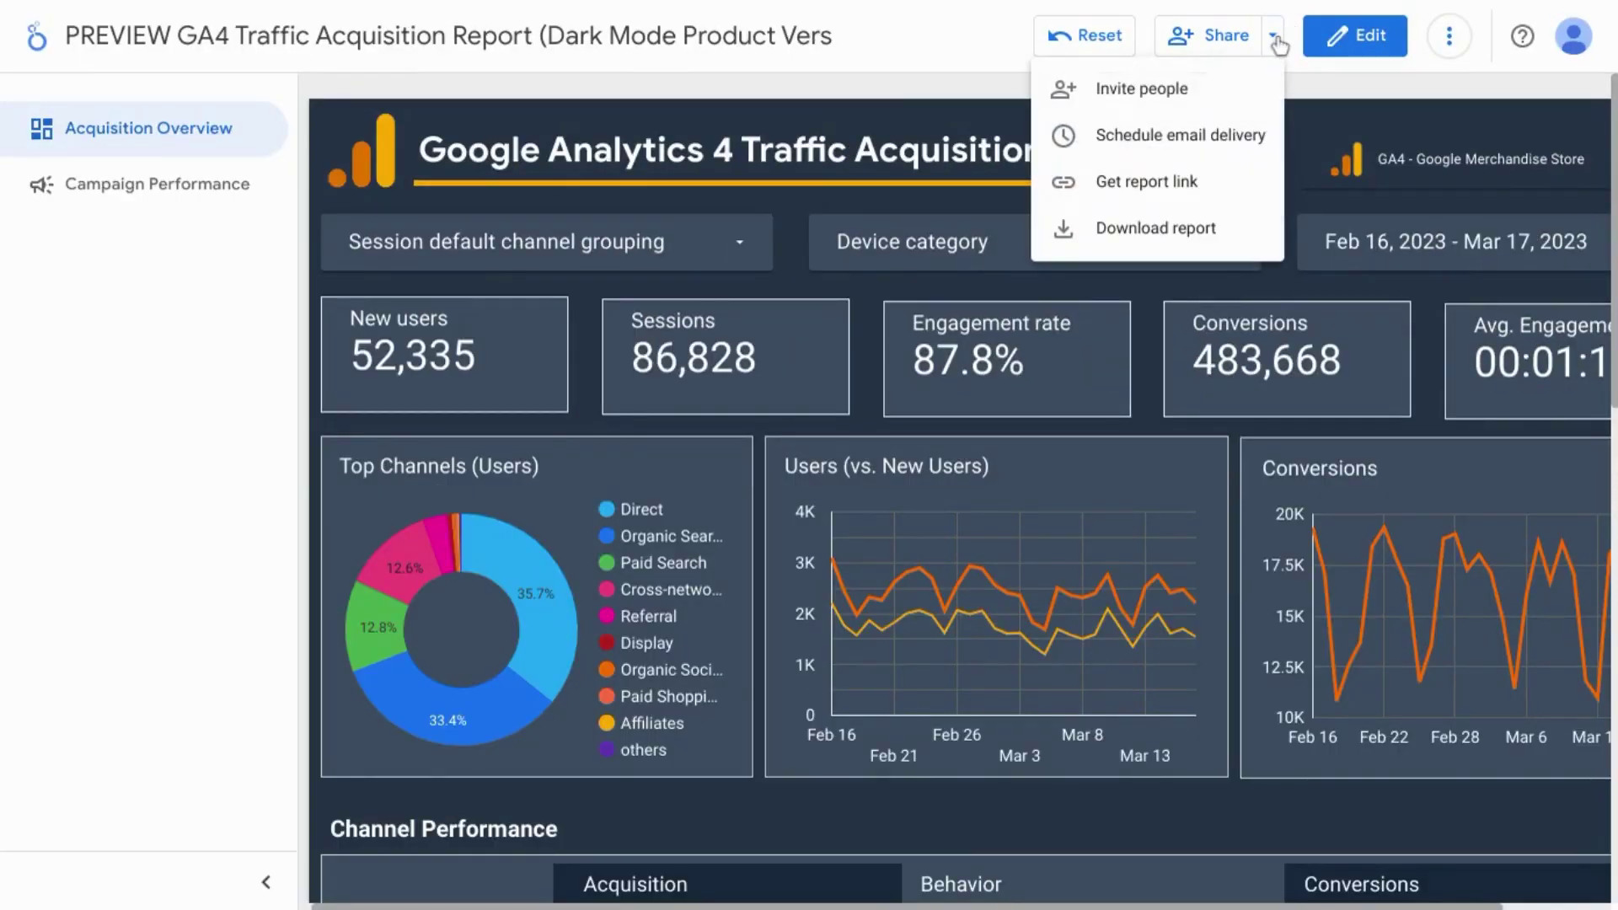
# Download the report as a PDF, choosing Select Pages instead of all pages.
pyautogui.click(1164, 234)
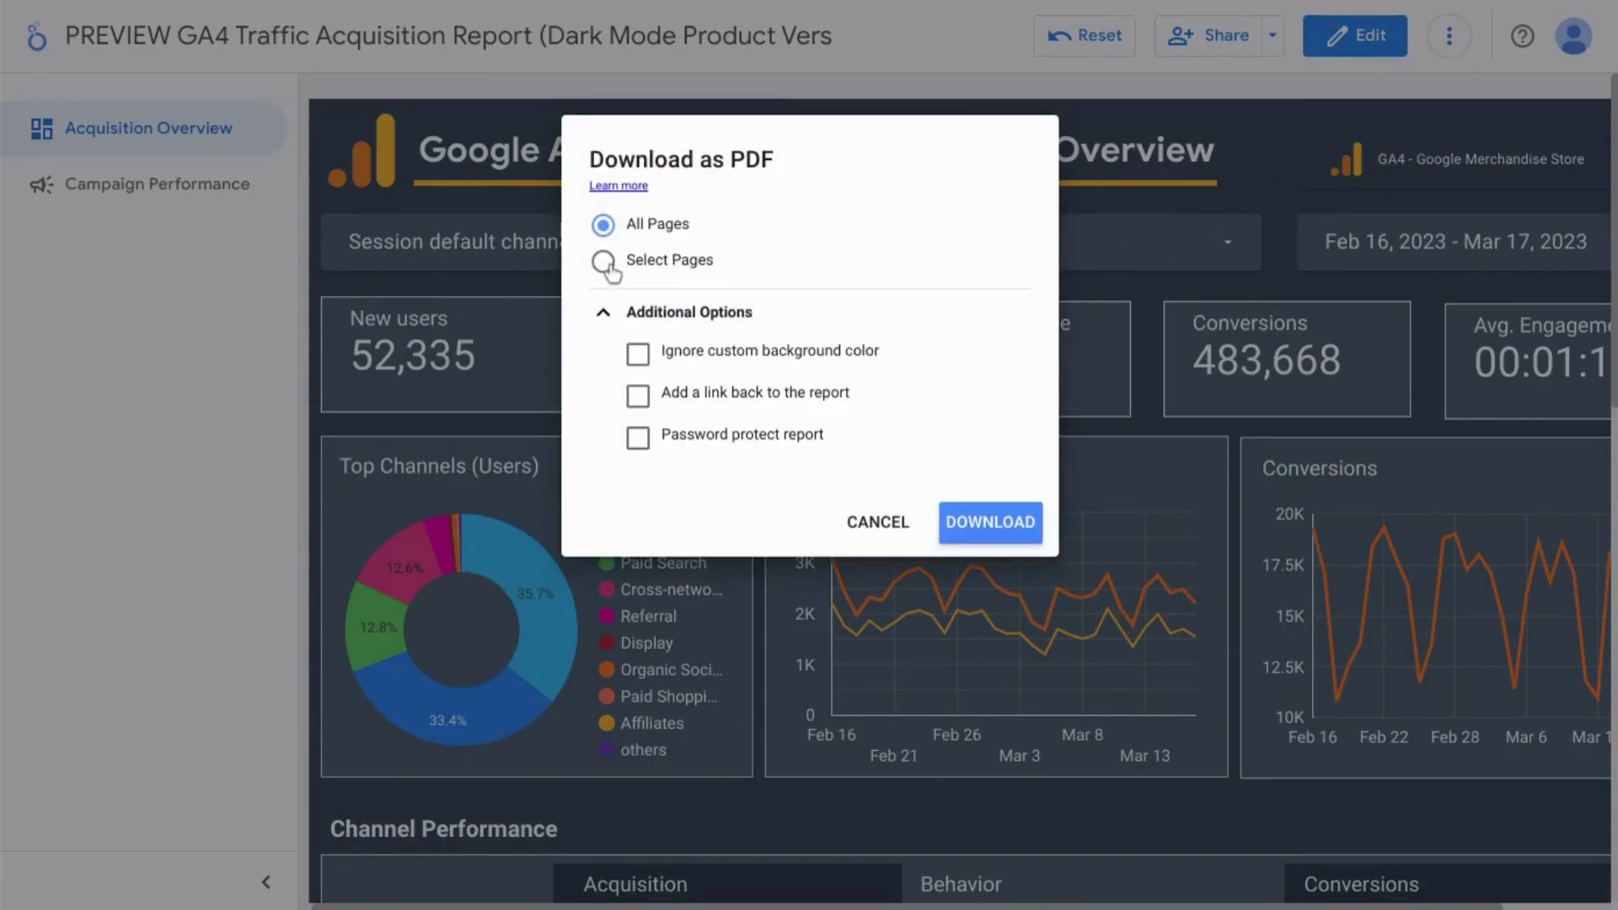
pyautogui.click(604, 261)
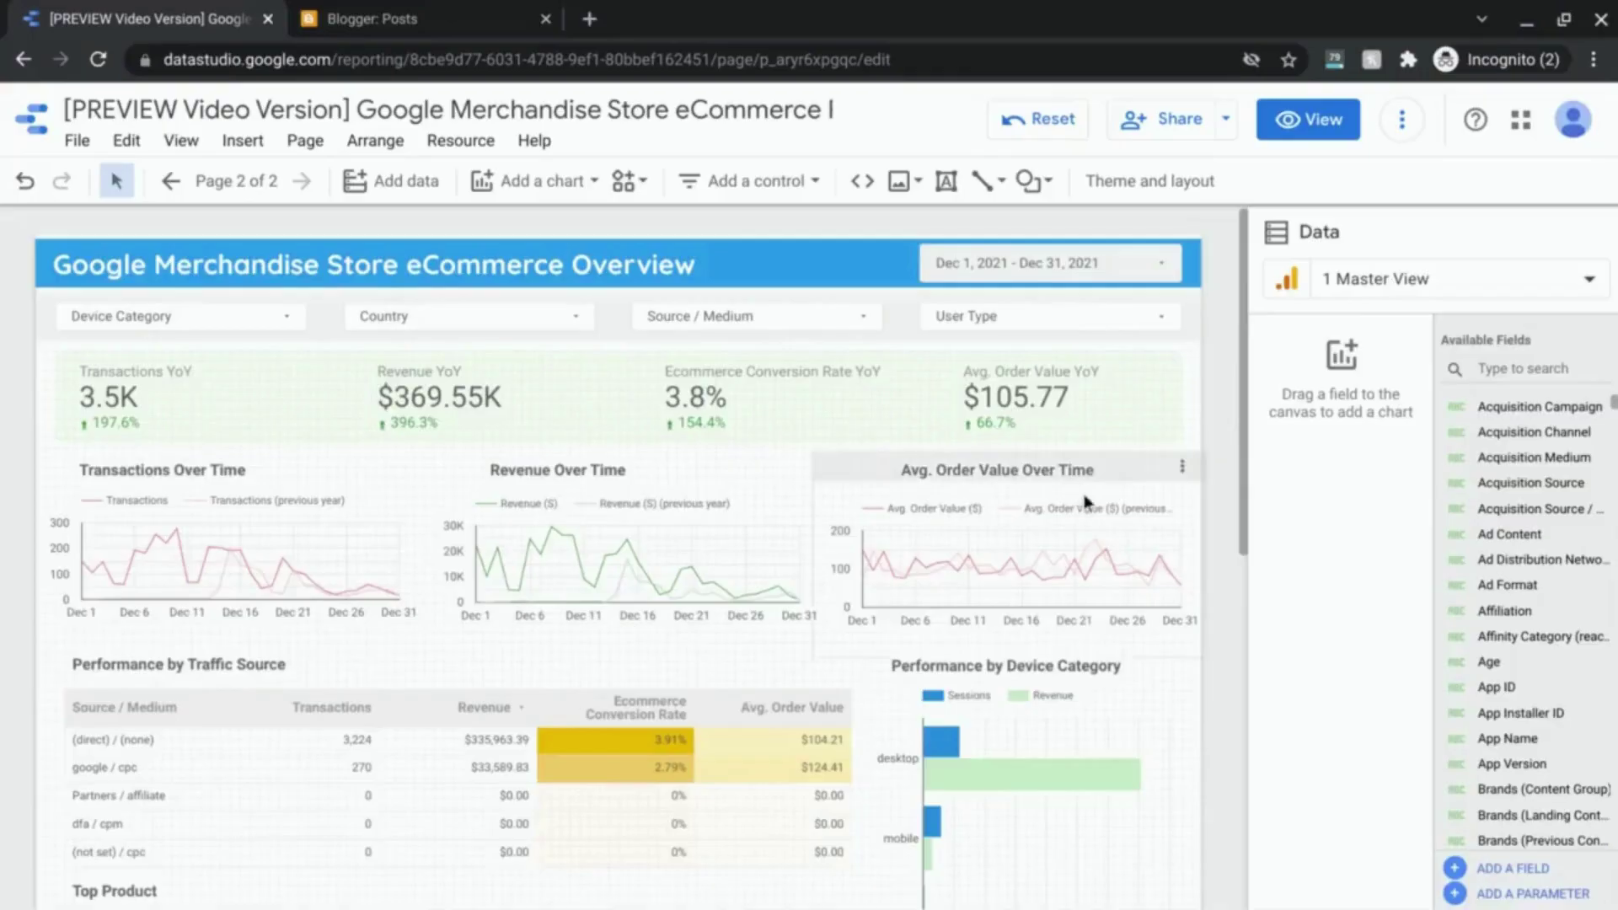
# Enable embedding for the eCommerce Overview report and copy its 600×450 iframe embed code.
pyautogui.click(1228, 125)
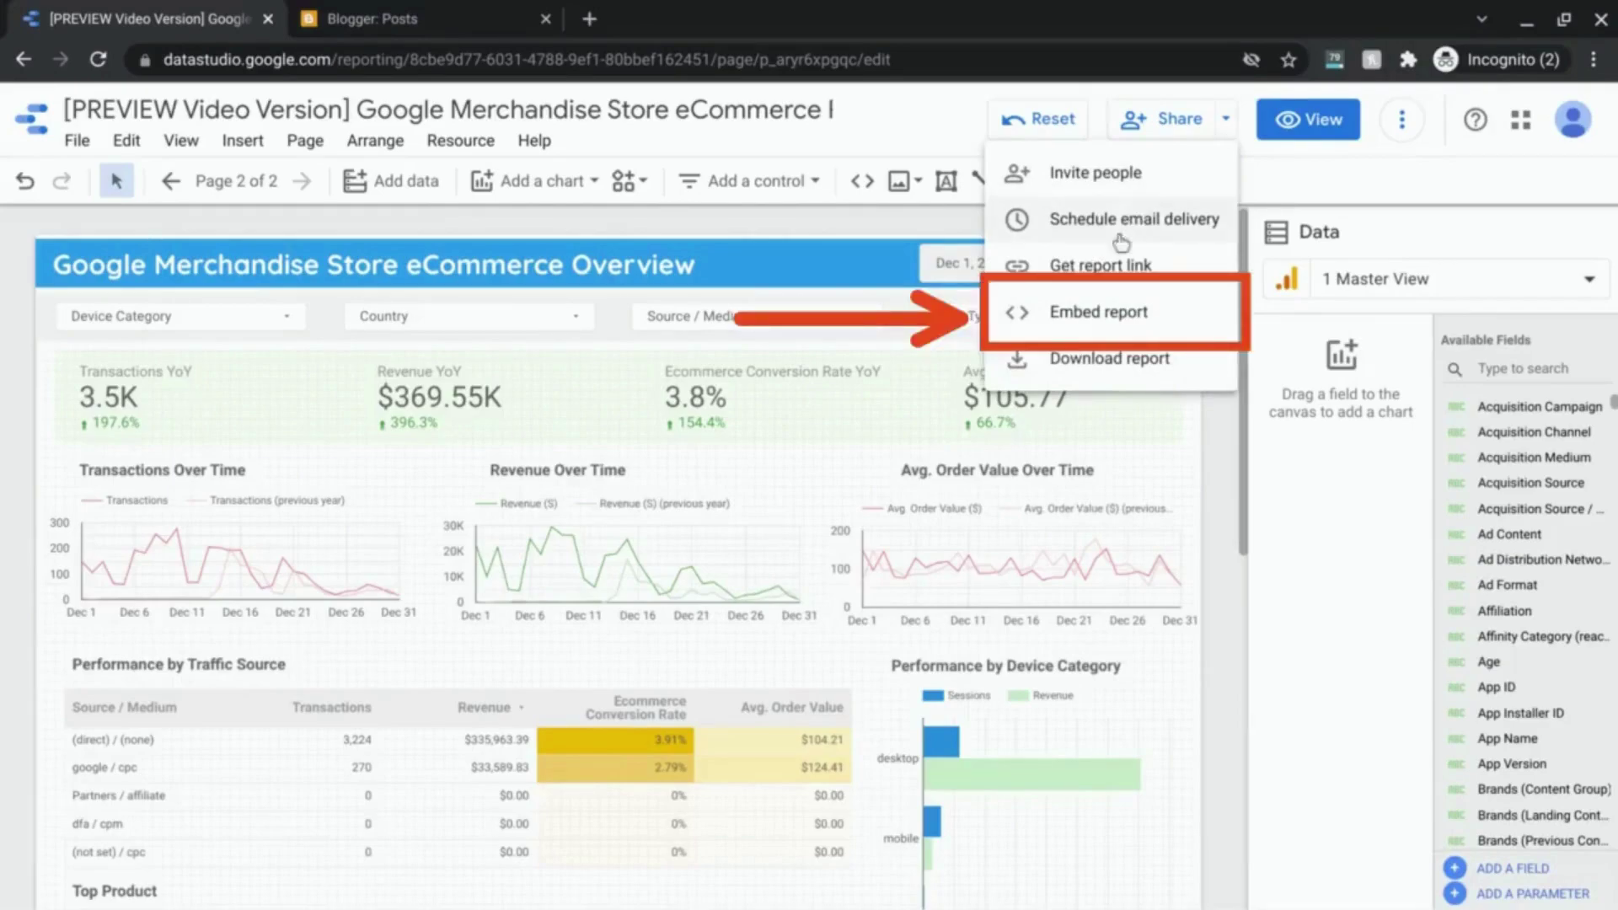
pyautogui.click(1103, 313)
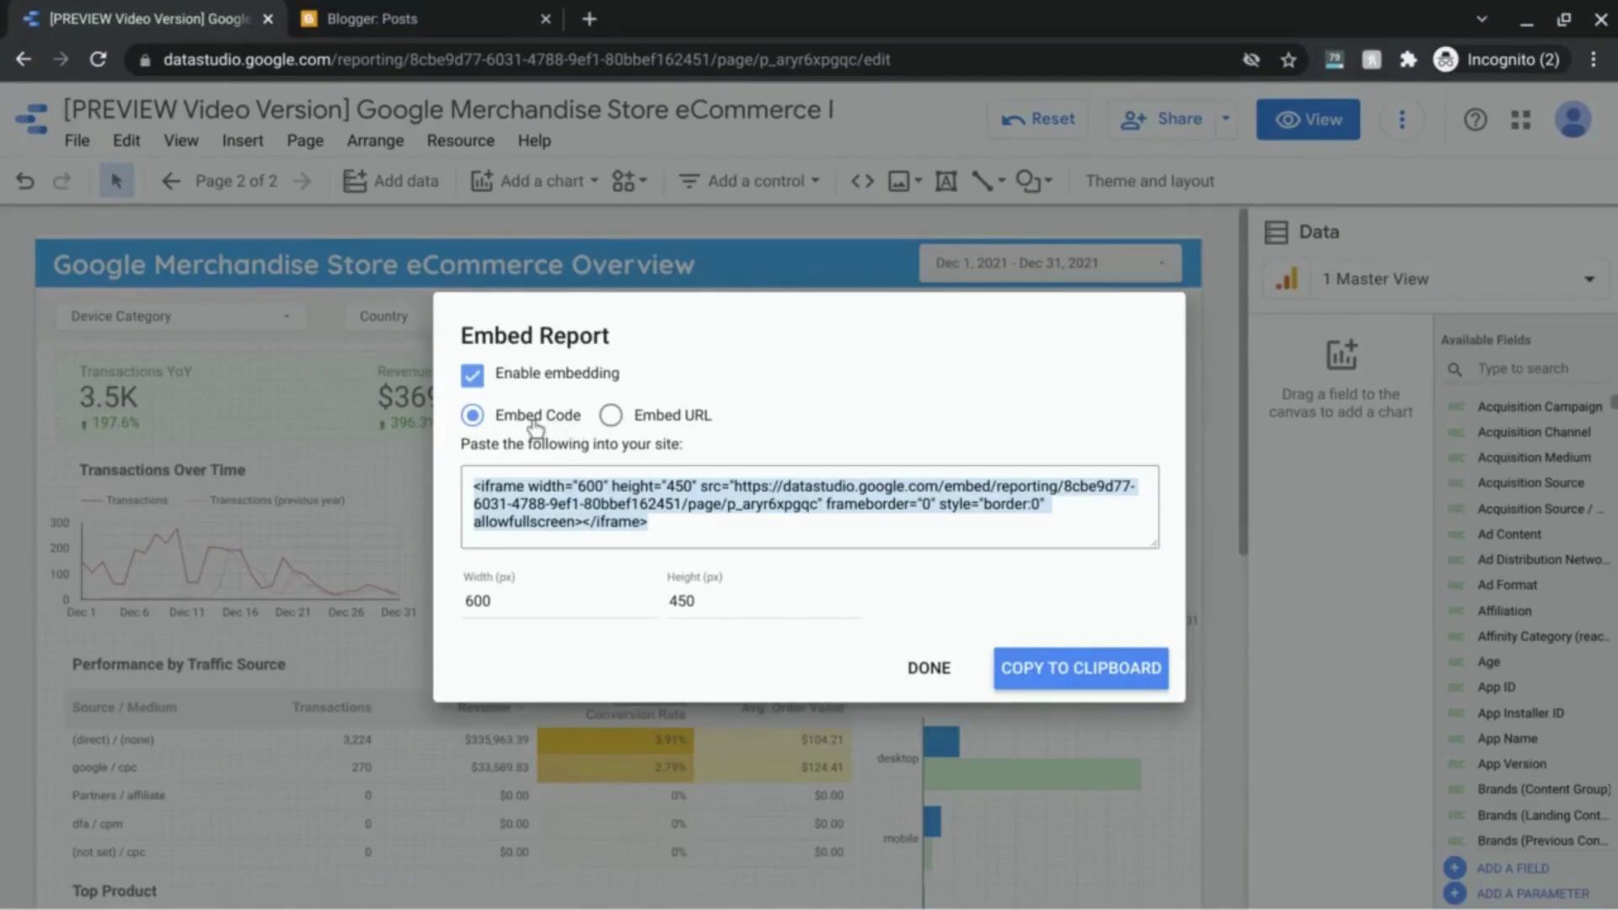
pyautogui.click(612, 416)
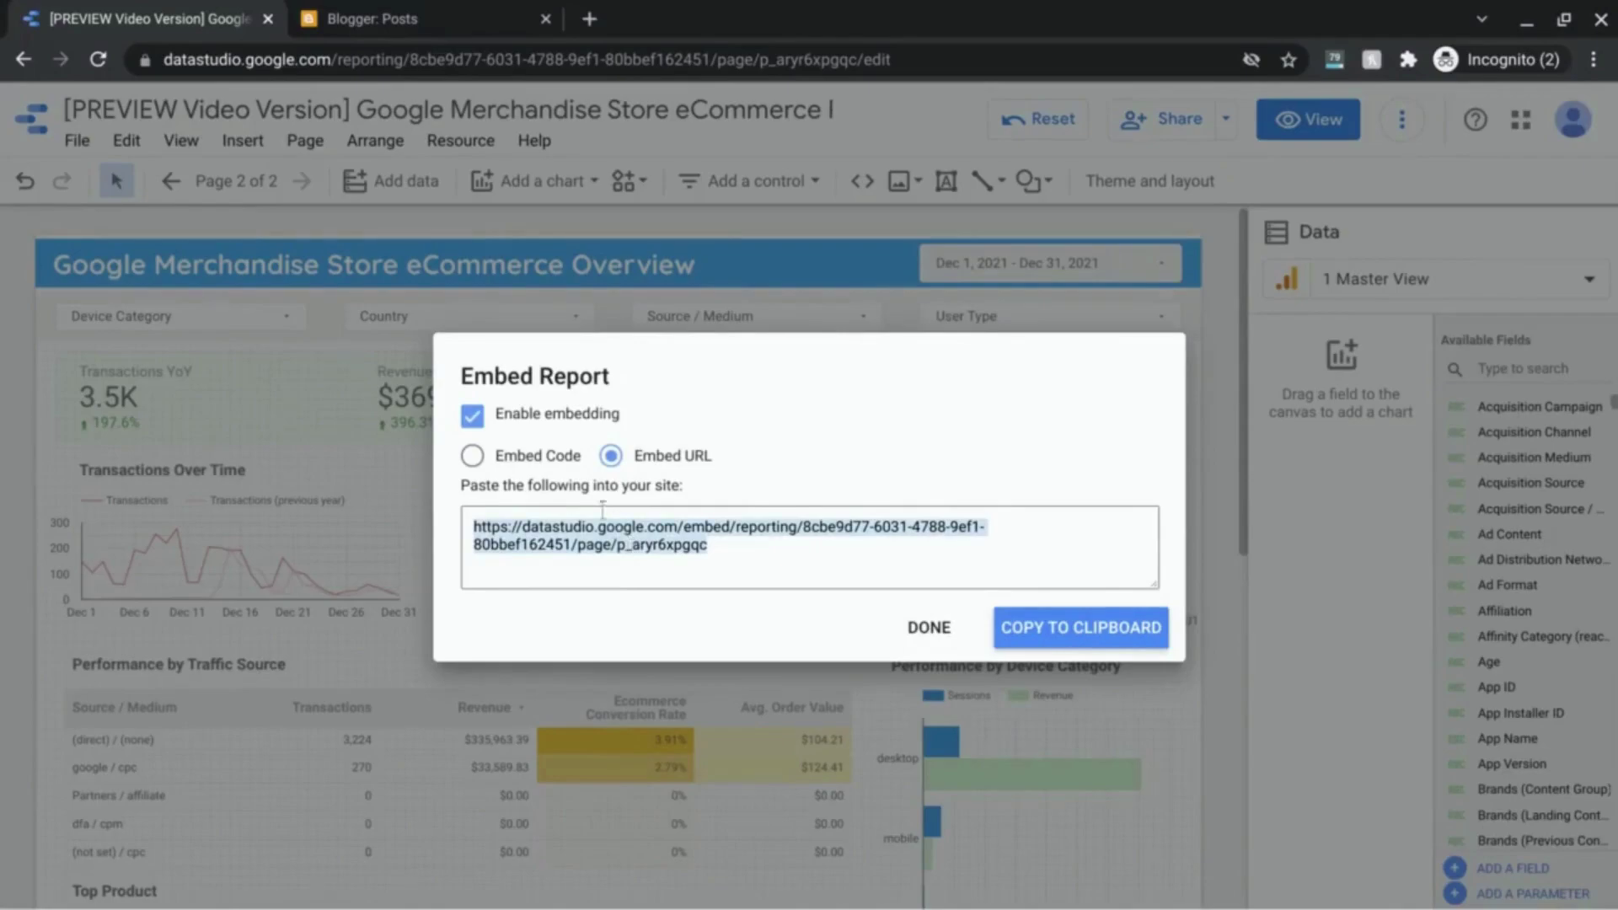
pyautogui.click(536, 465)
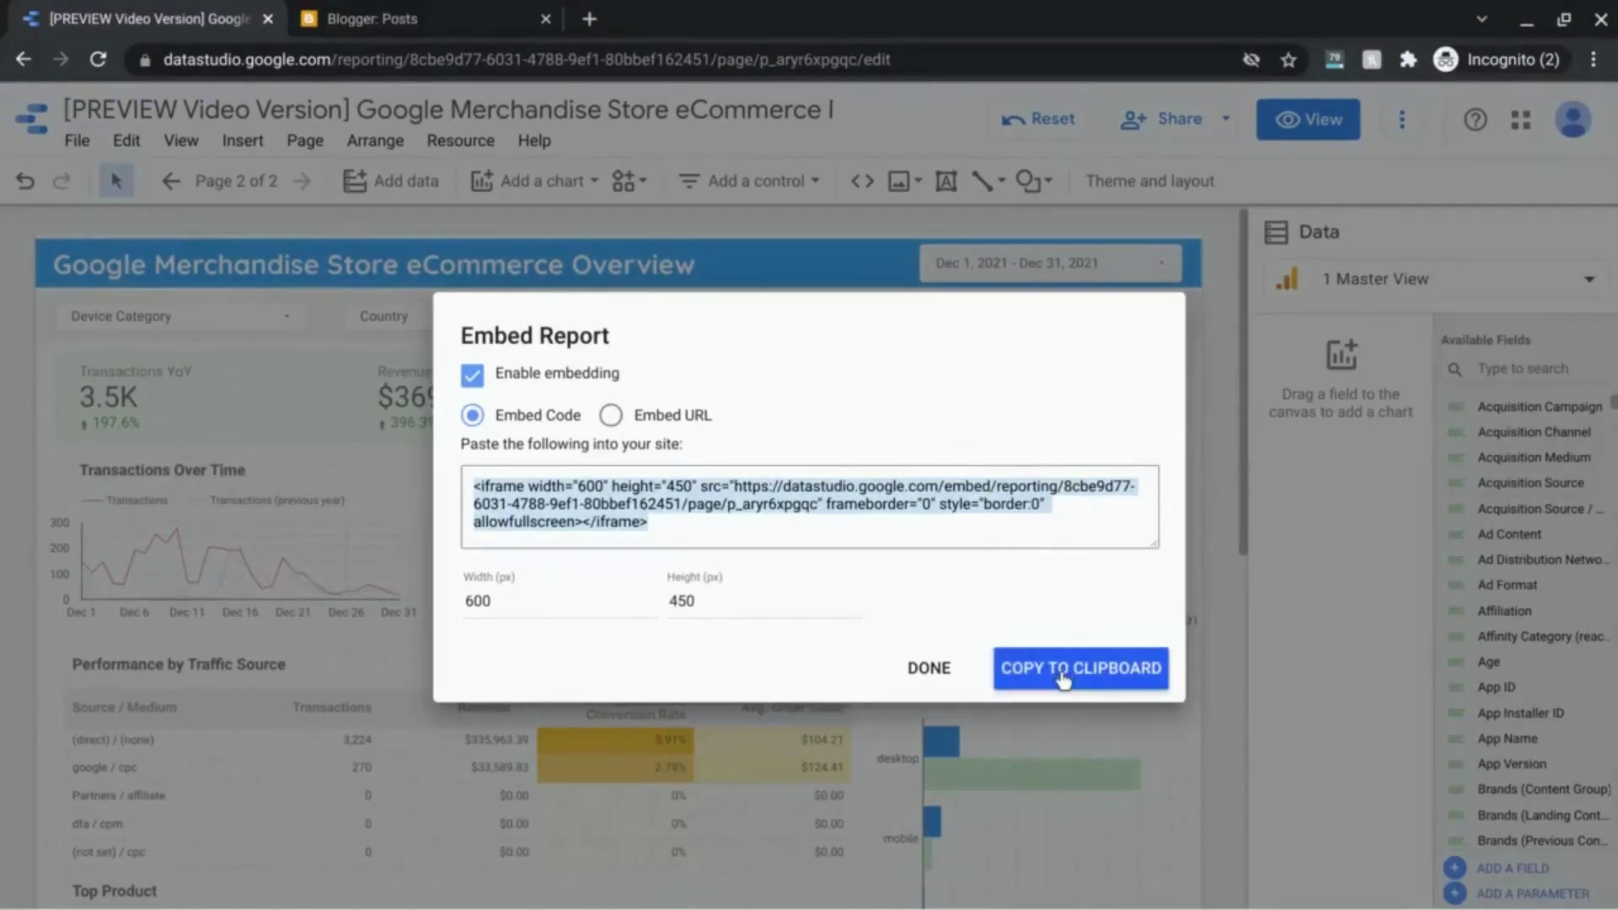
pyautogui.click(1063, 674)
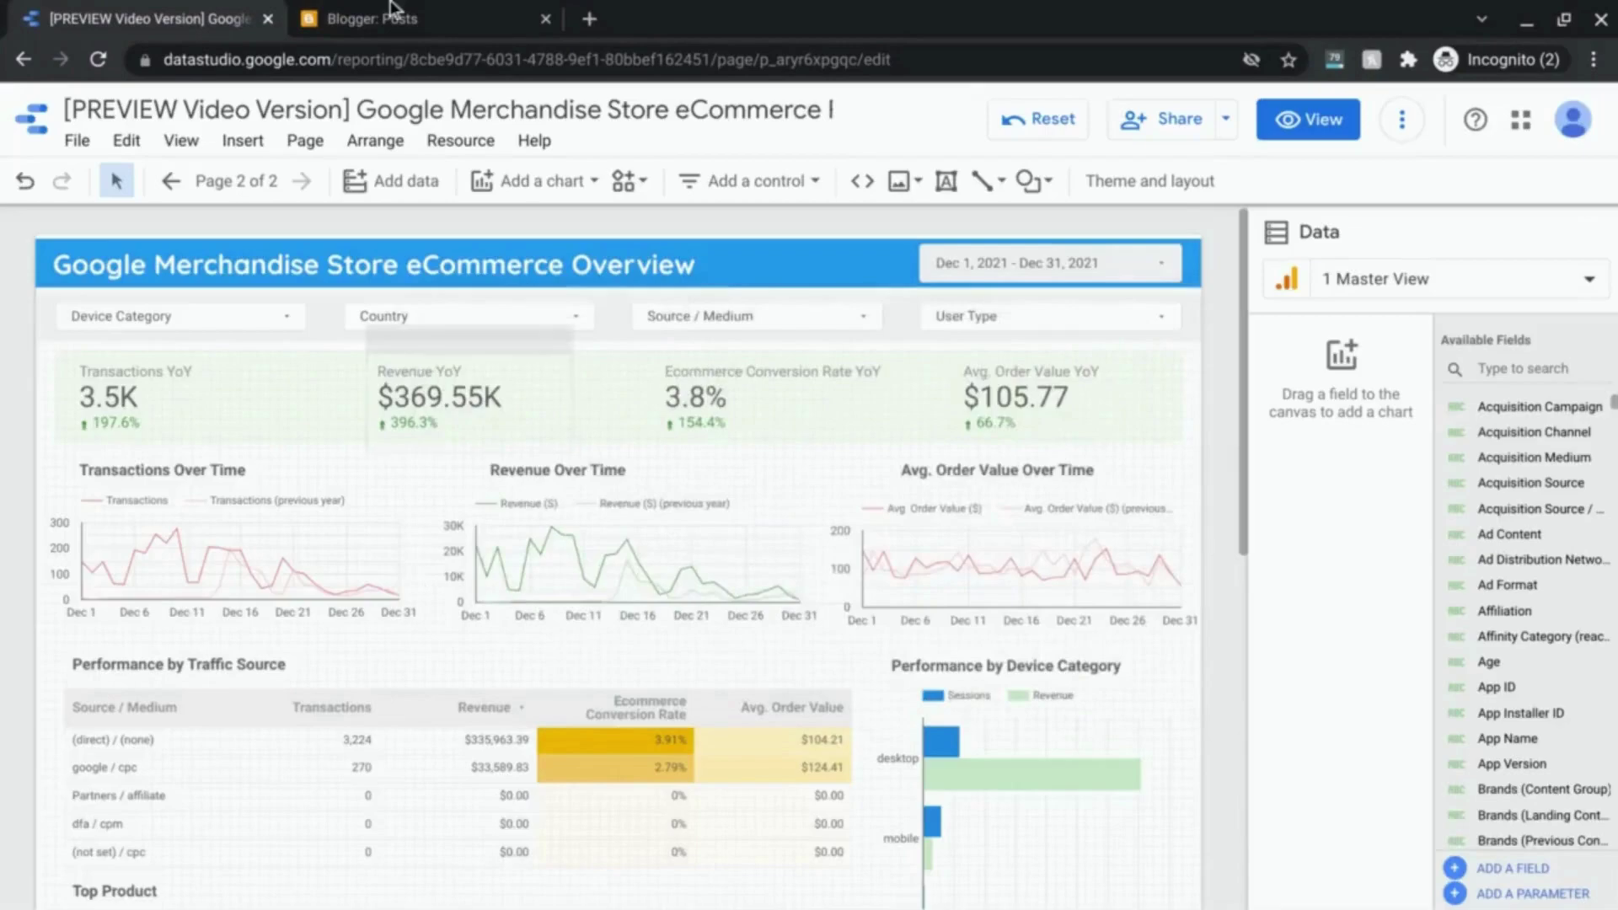
# Paste the iframe code into the HTML view of the 'Embedding Data Studio Report in Webpage' draft.
pyautogui.click(392, 12)
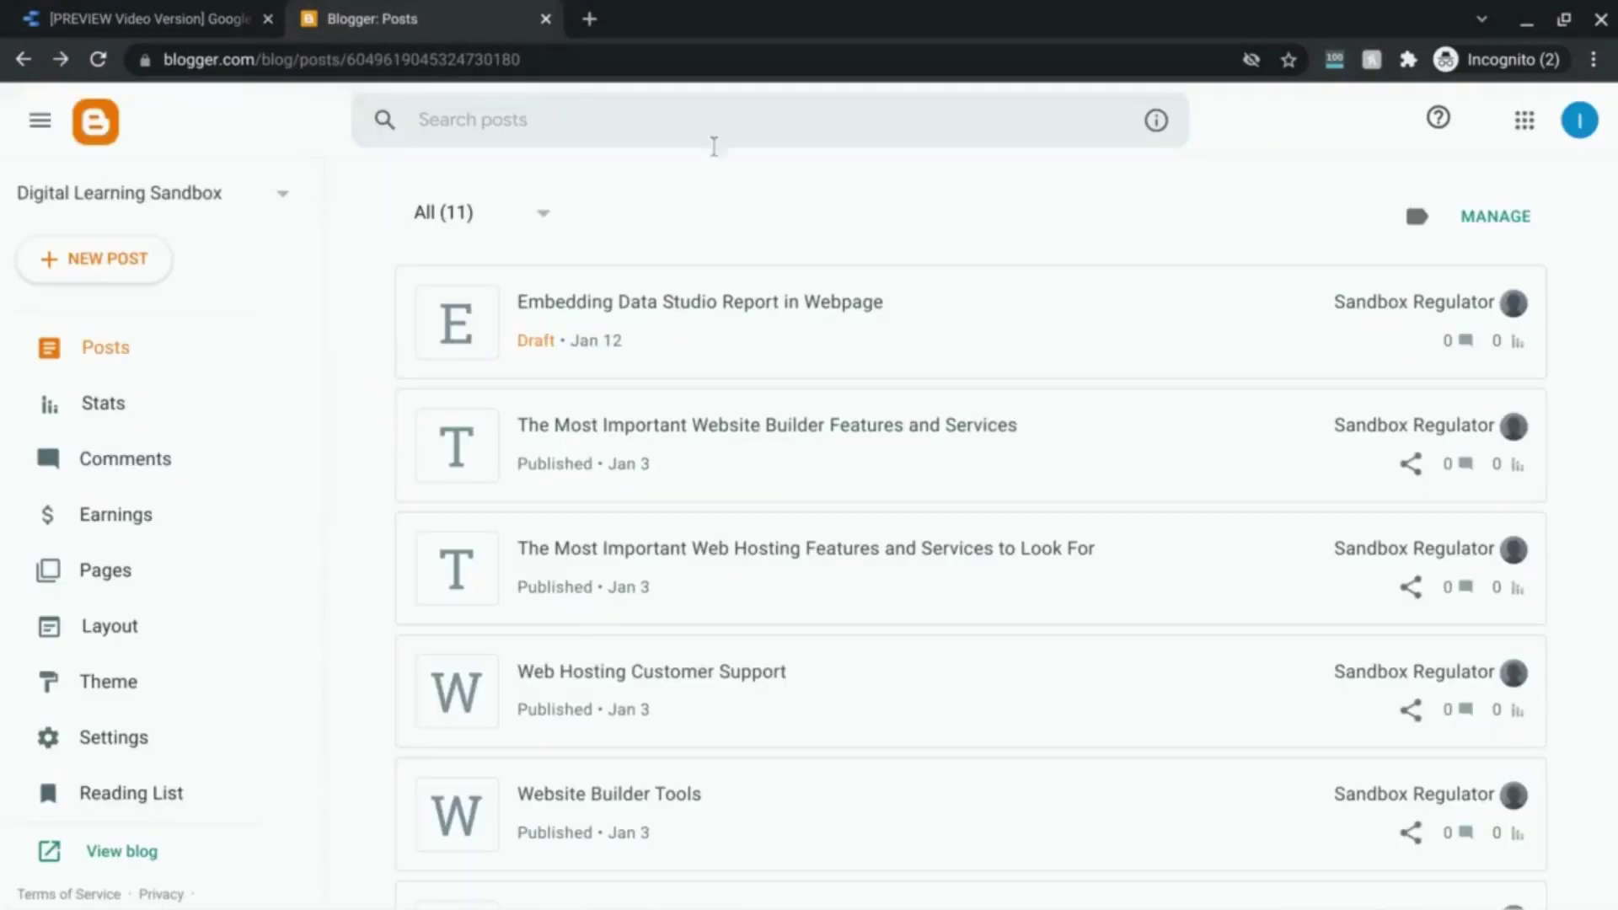
pyautogui.click(785, 324)
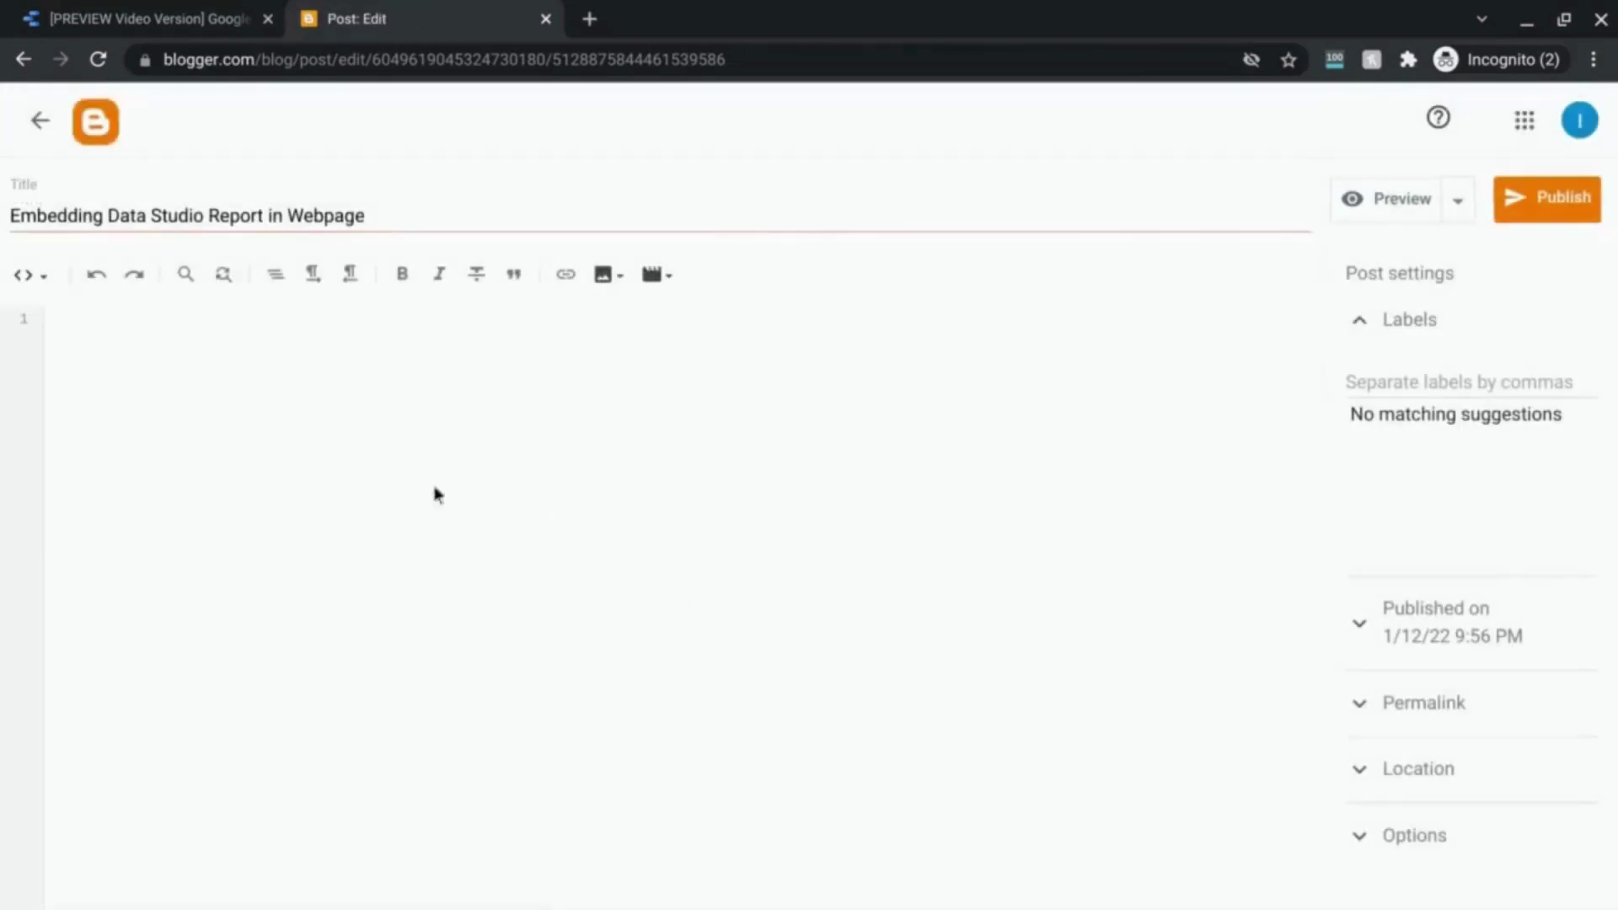
pyautogui.click(32, 283)
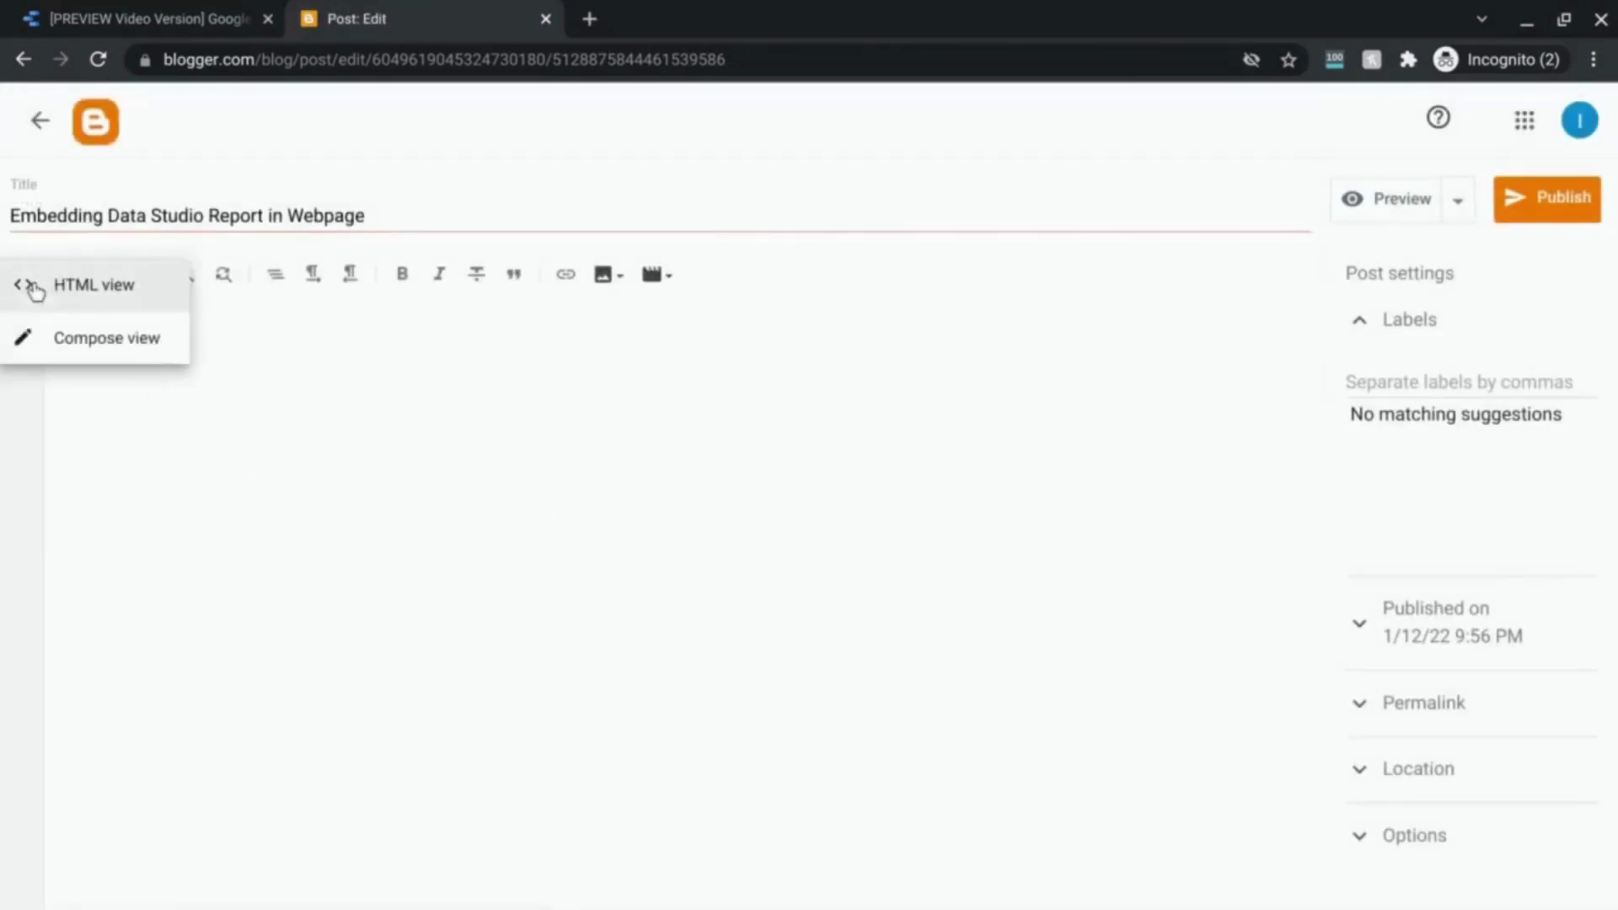
pyautogui.click(100, 294)
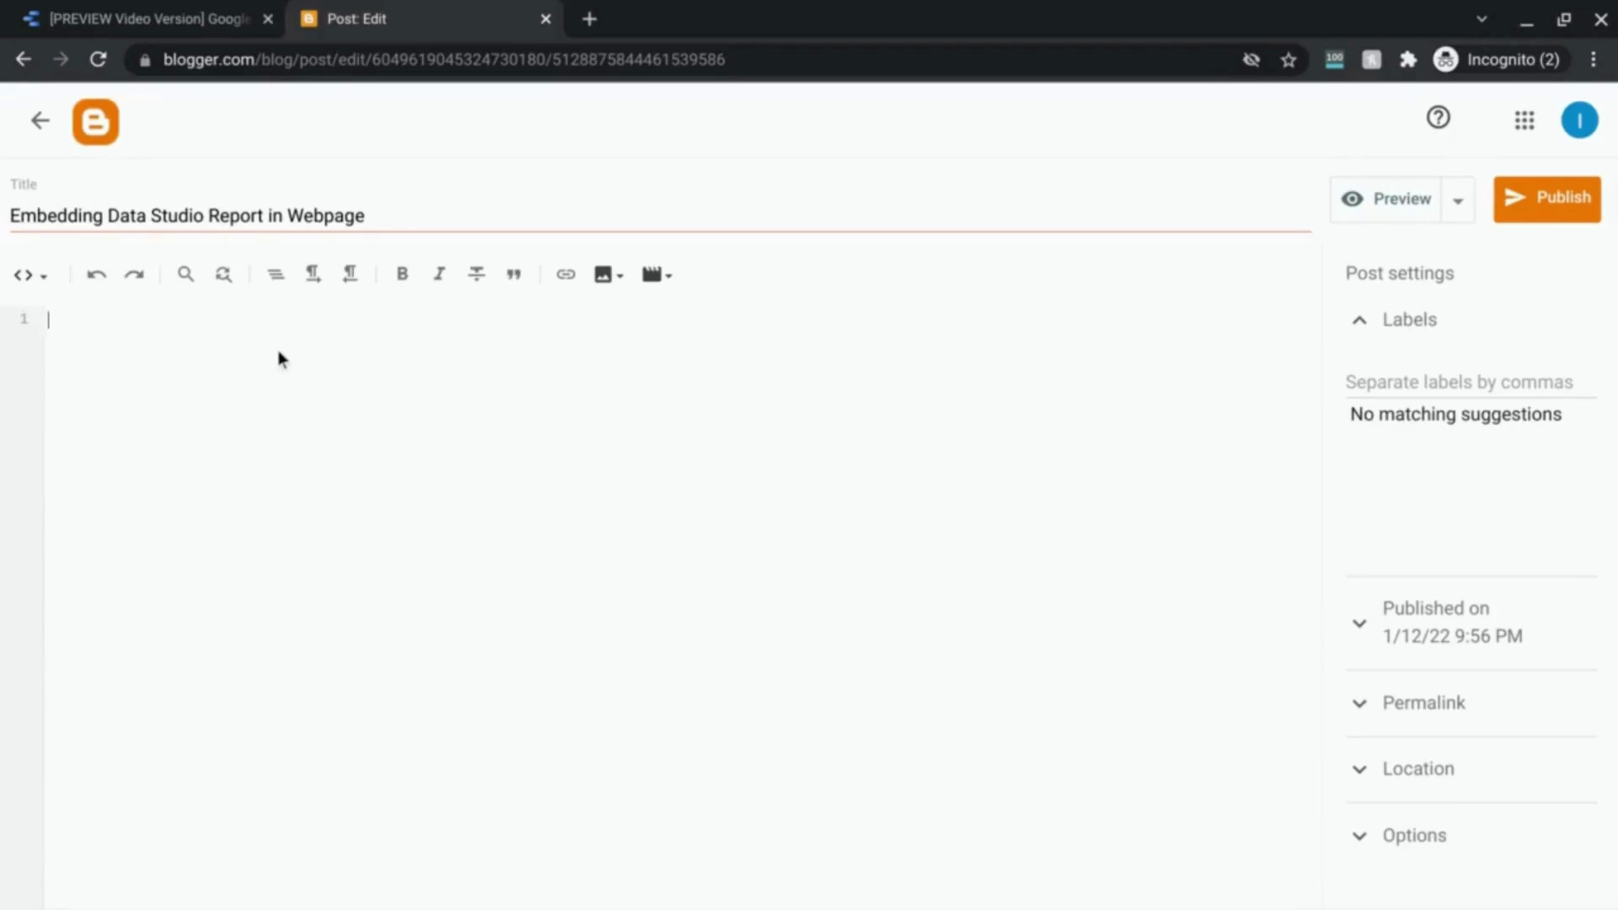
pyautogui.hotkey('ctrl', 'v')
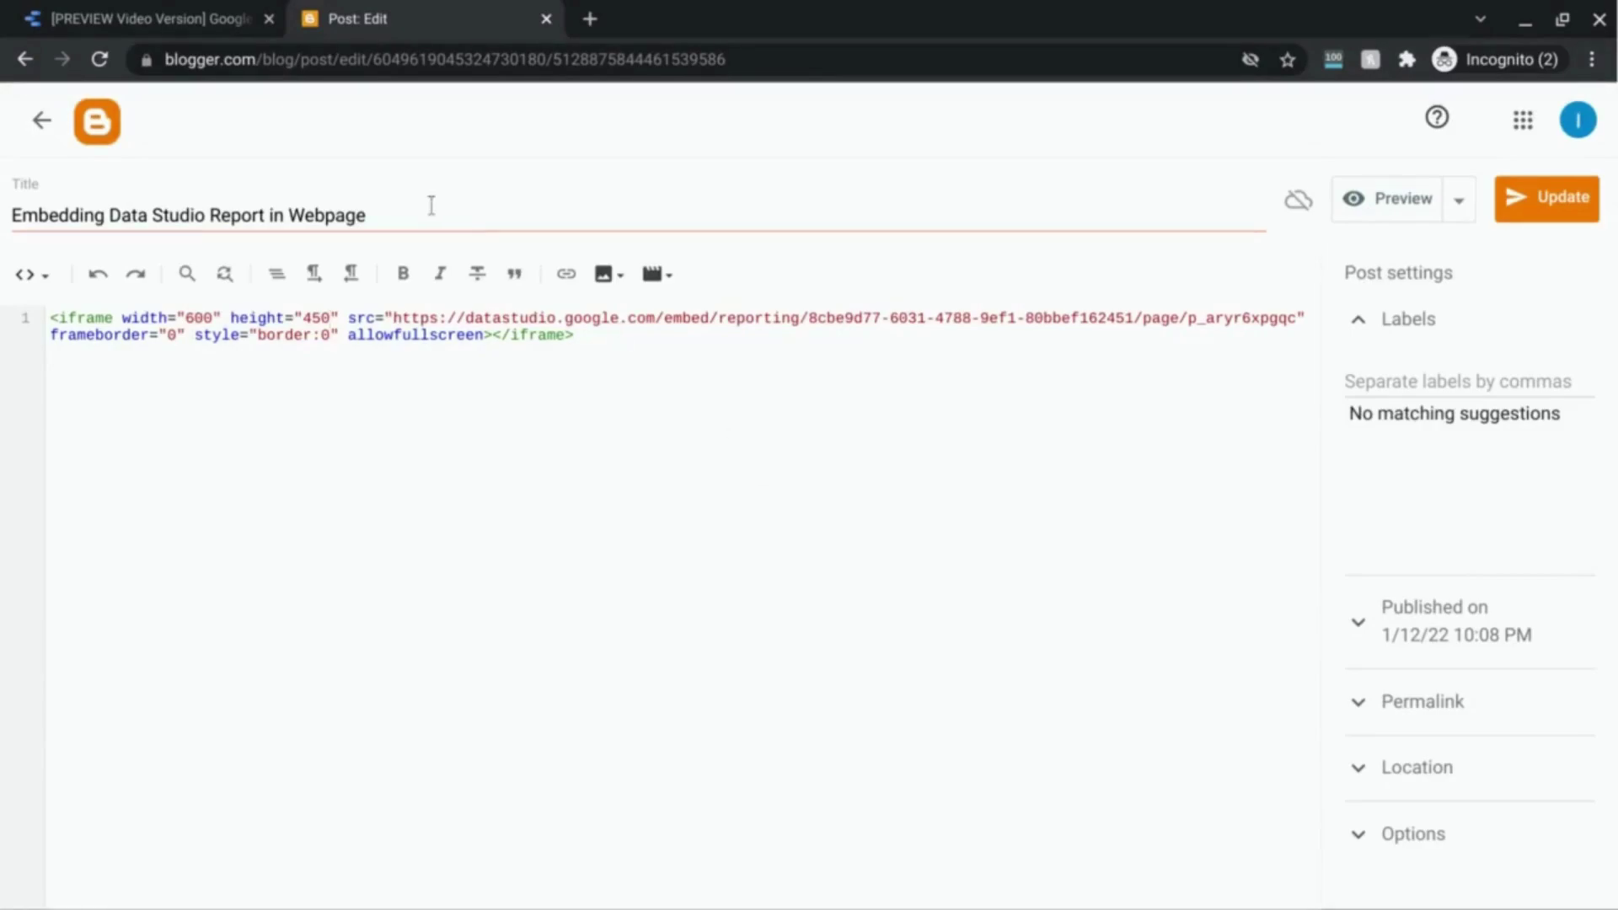
# Set the eCommerce Overview report's link sharing to 'Anyone with the link can view'.
pyautogui.click(148, 23)
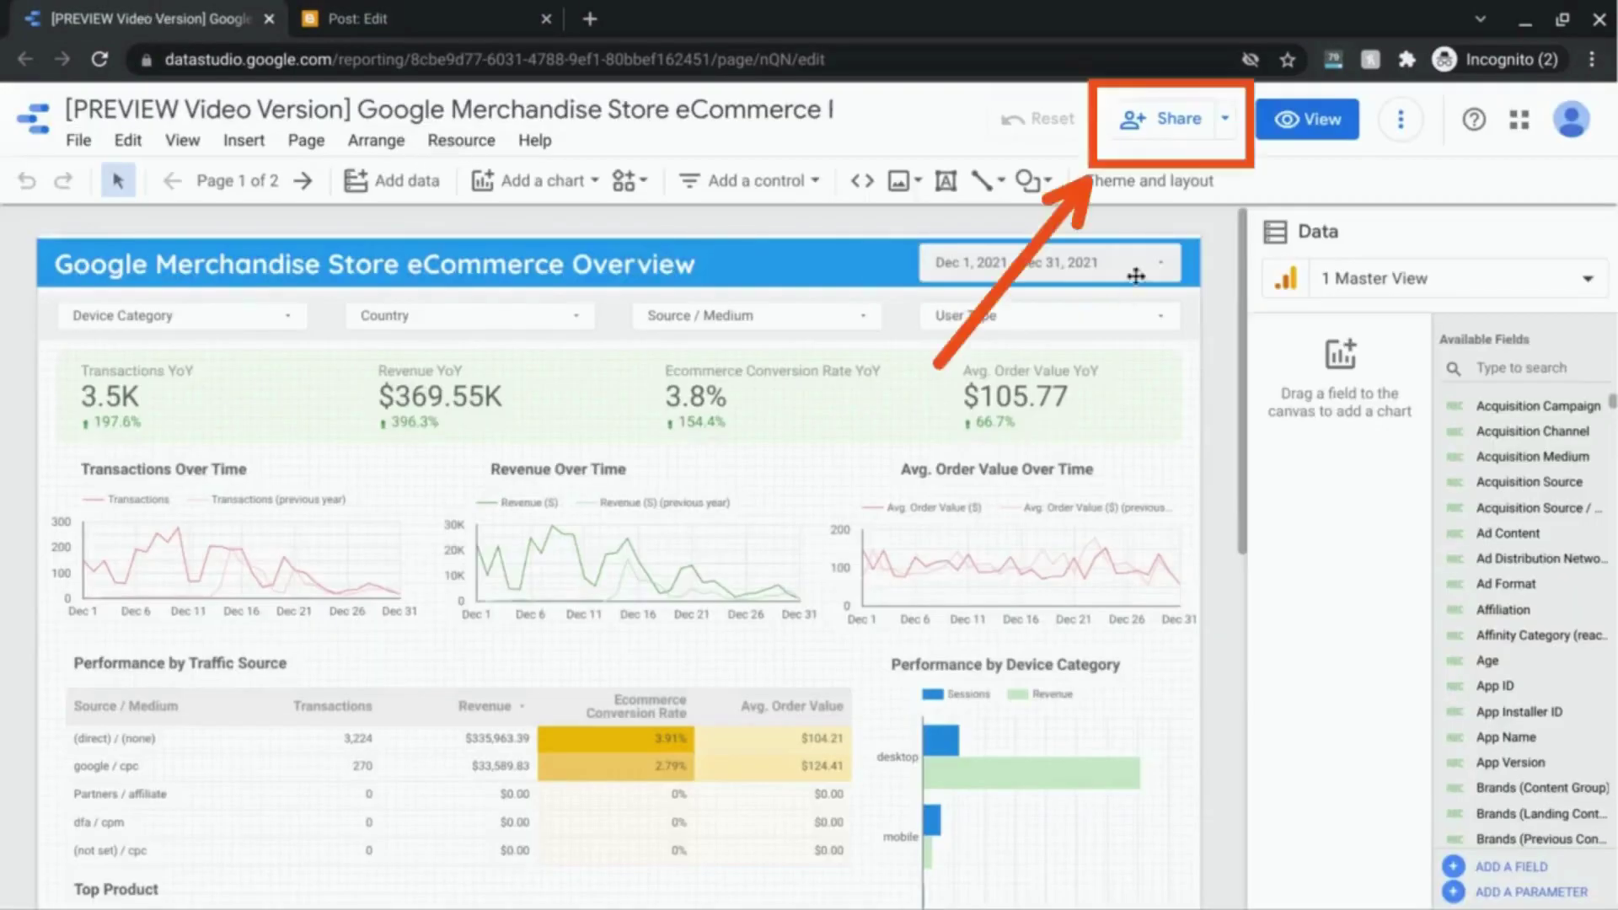
pyautogui.click(1158, 130)
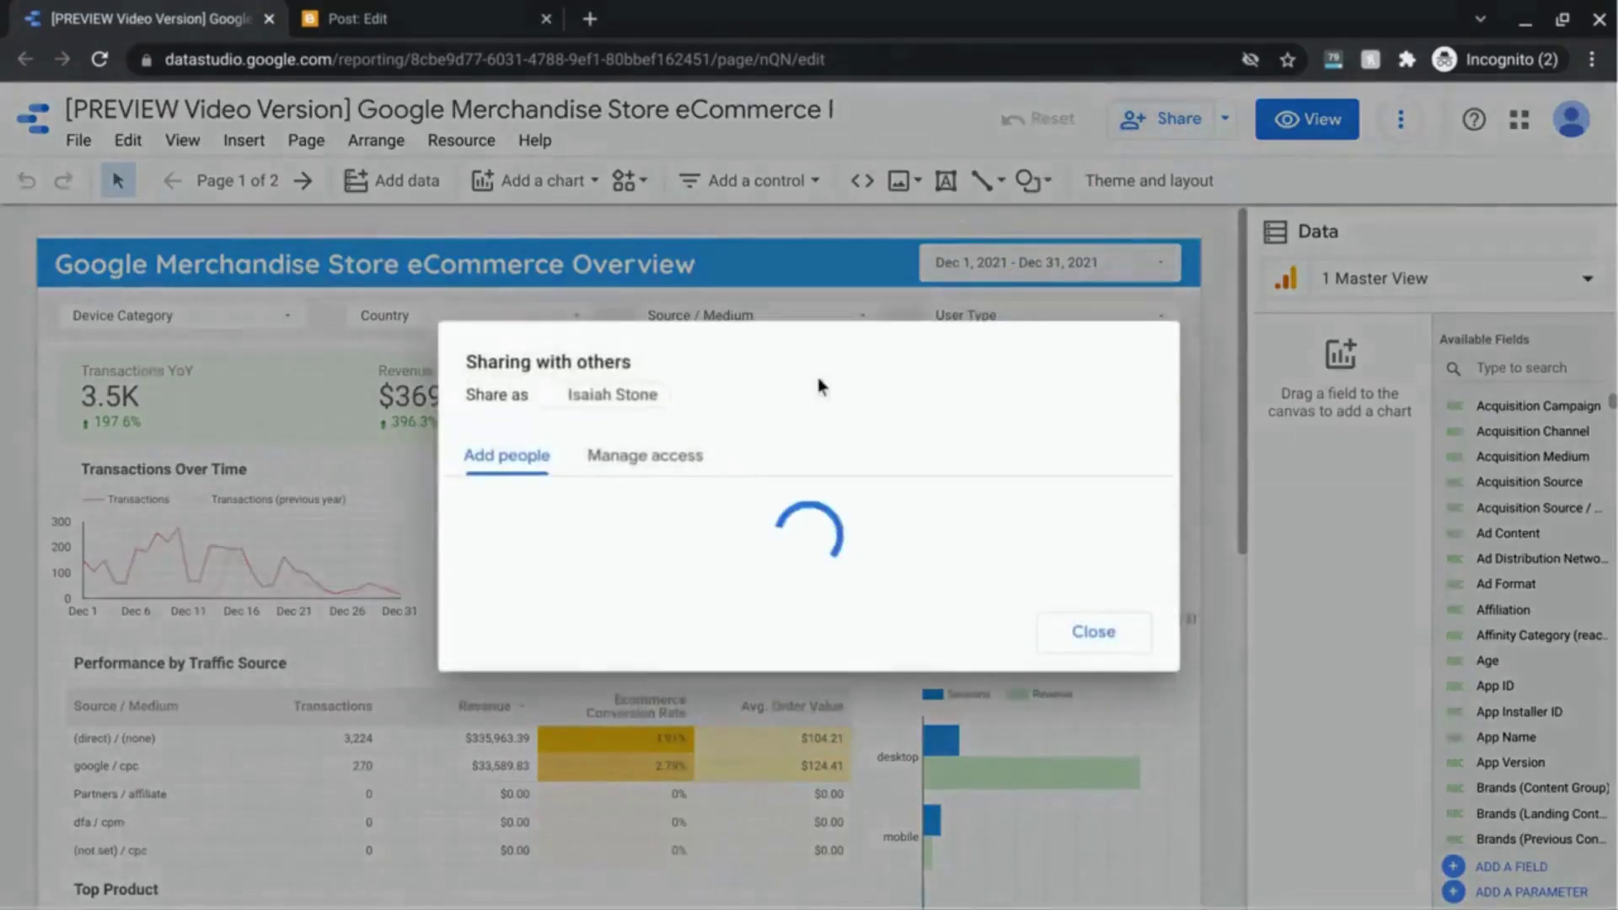
pyautogui.click(681, 413)
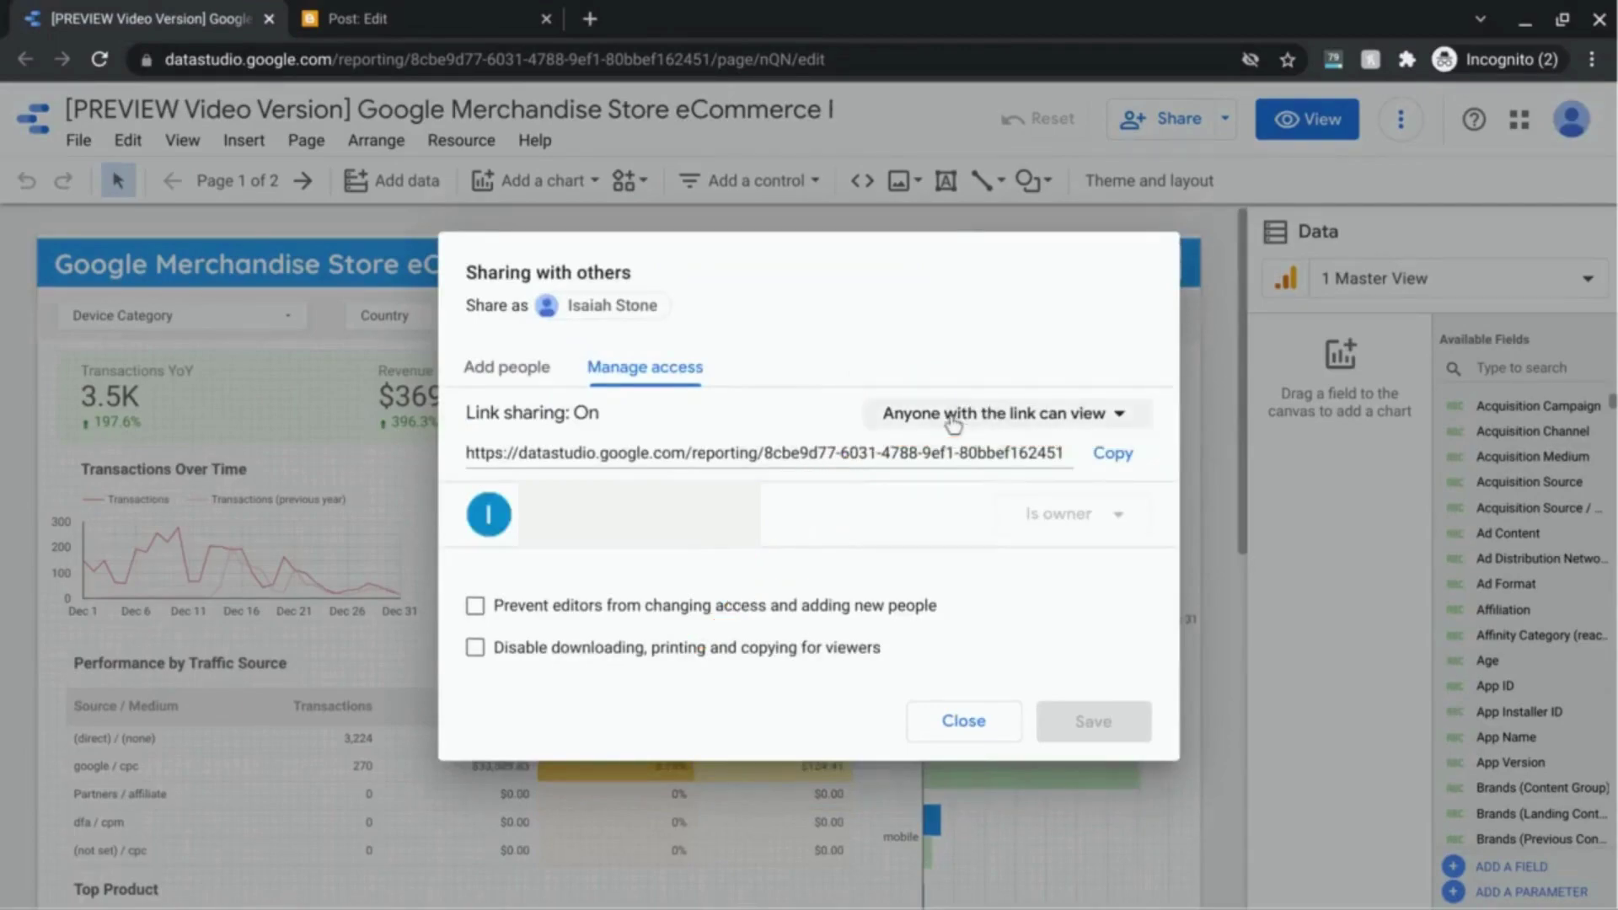
pyautogui.click(998, 421)
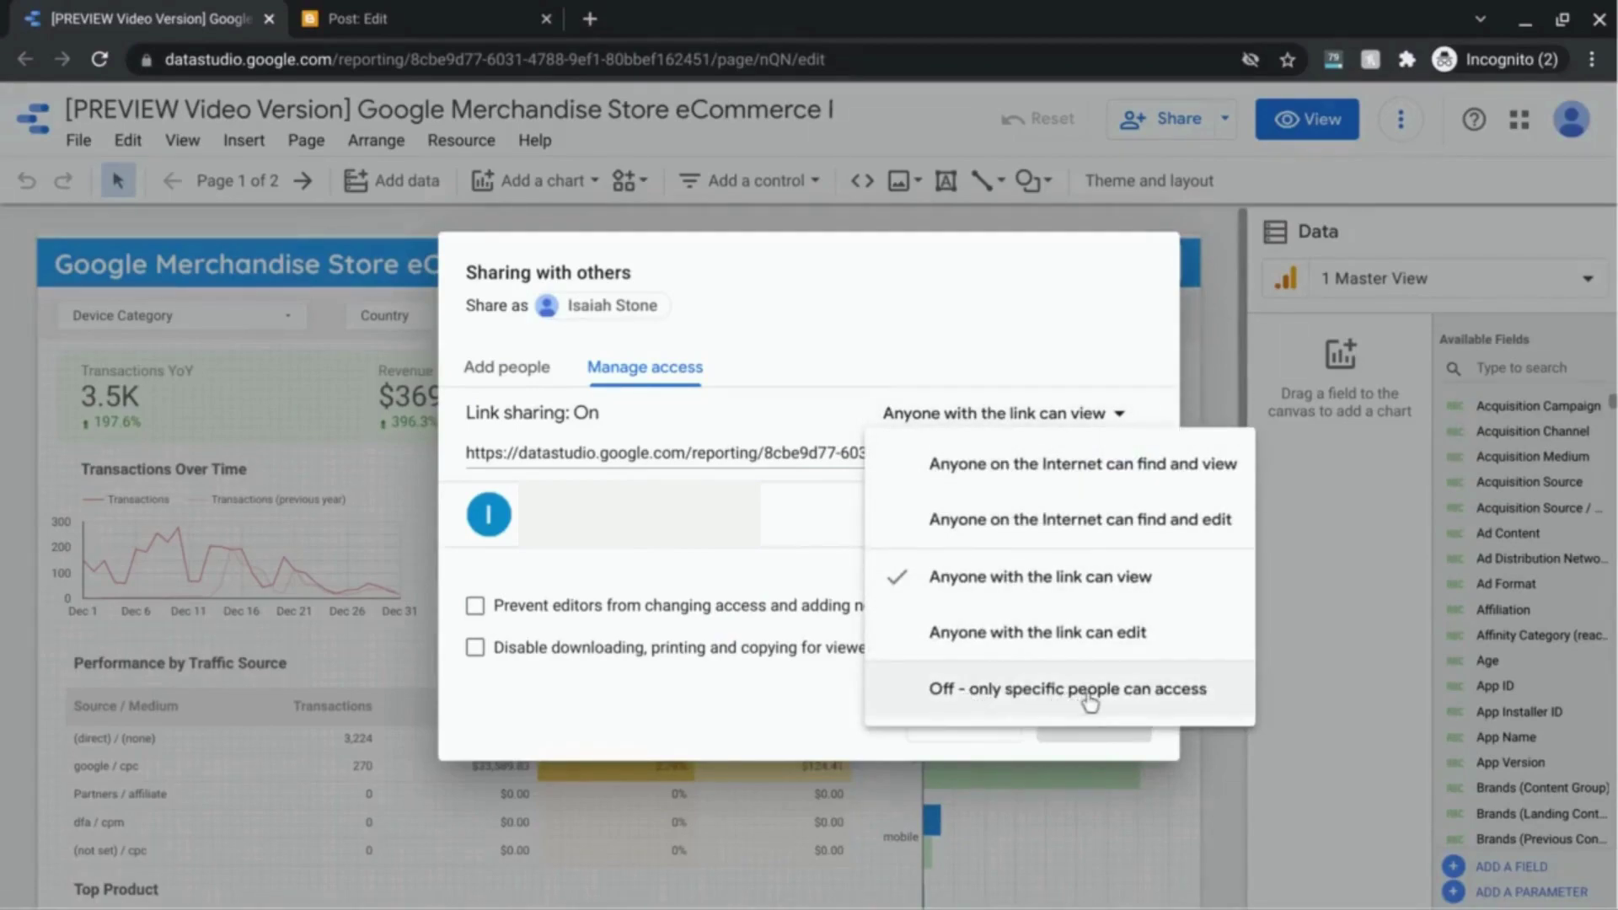
pyautogui.click(986, 582)
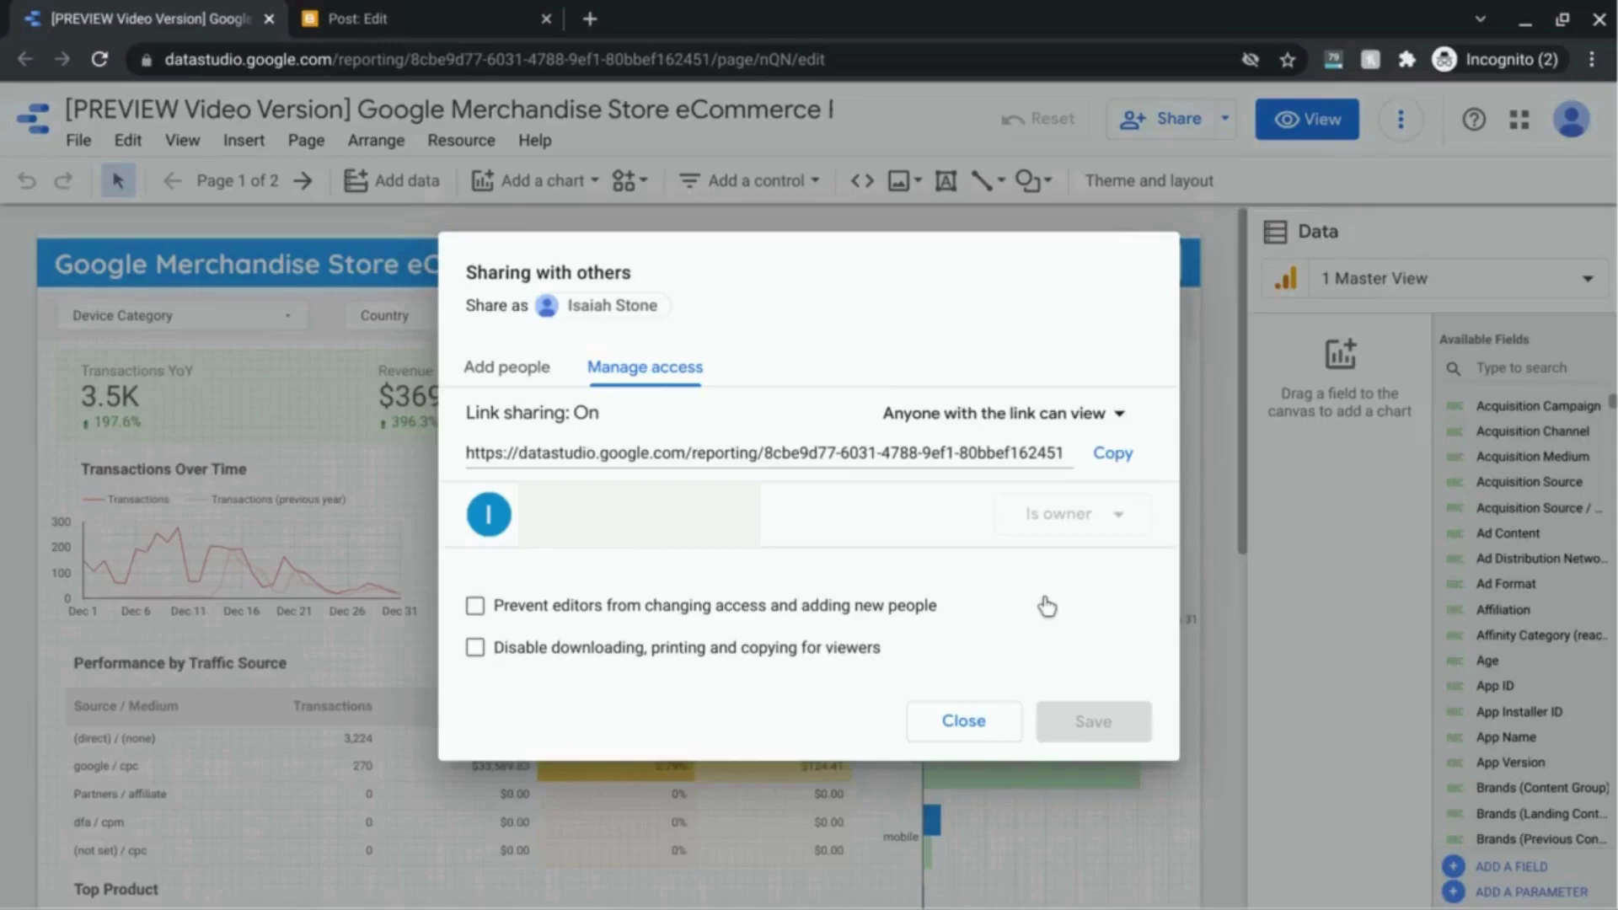
pyautogui.click(963, 723)
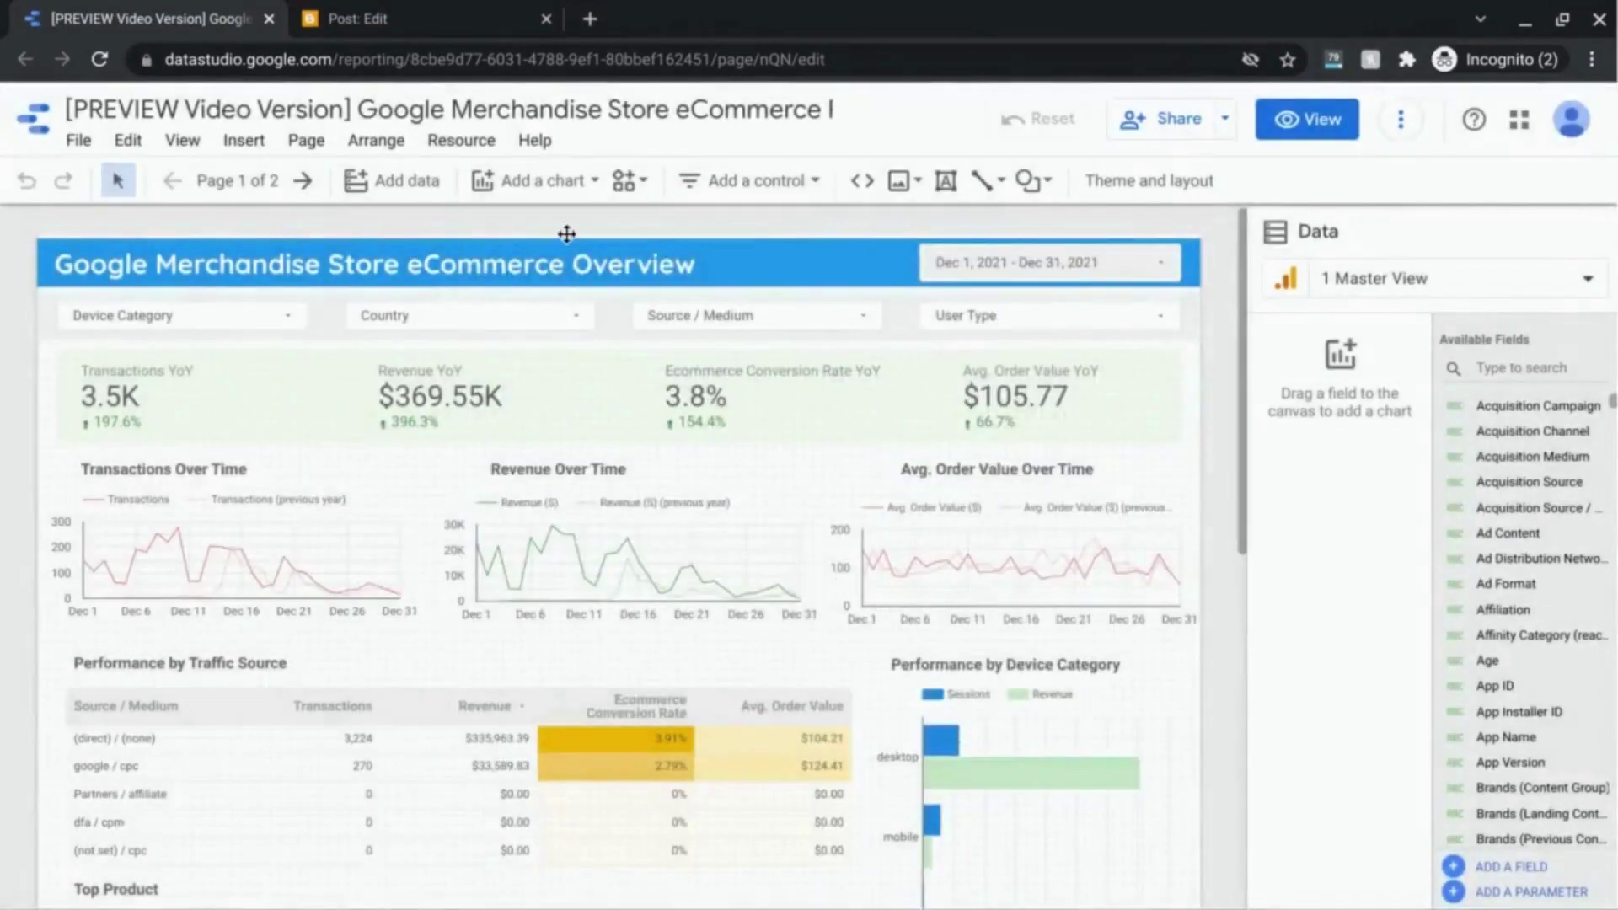
# Preview the Blogger post with the embedded report at desktop size.
pyautogui.click(436, 32)
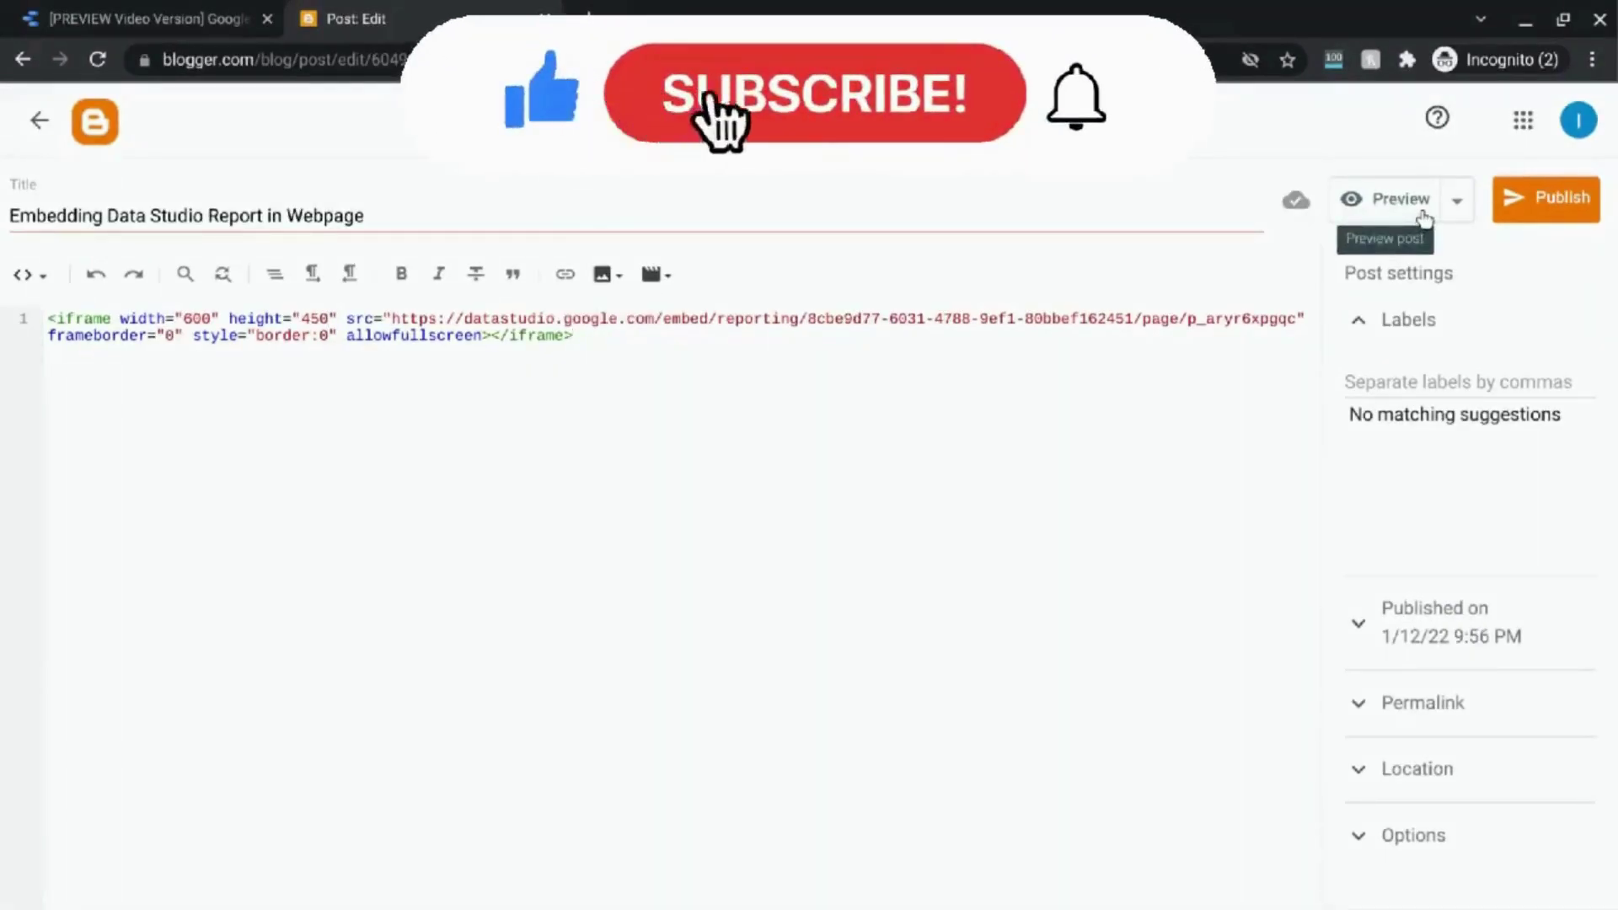
pyautogui.click(1421, 218)
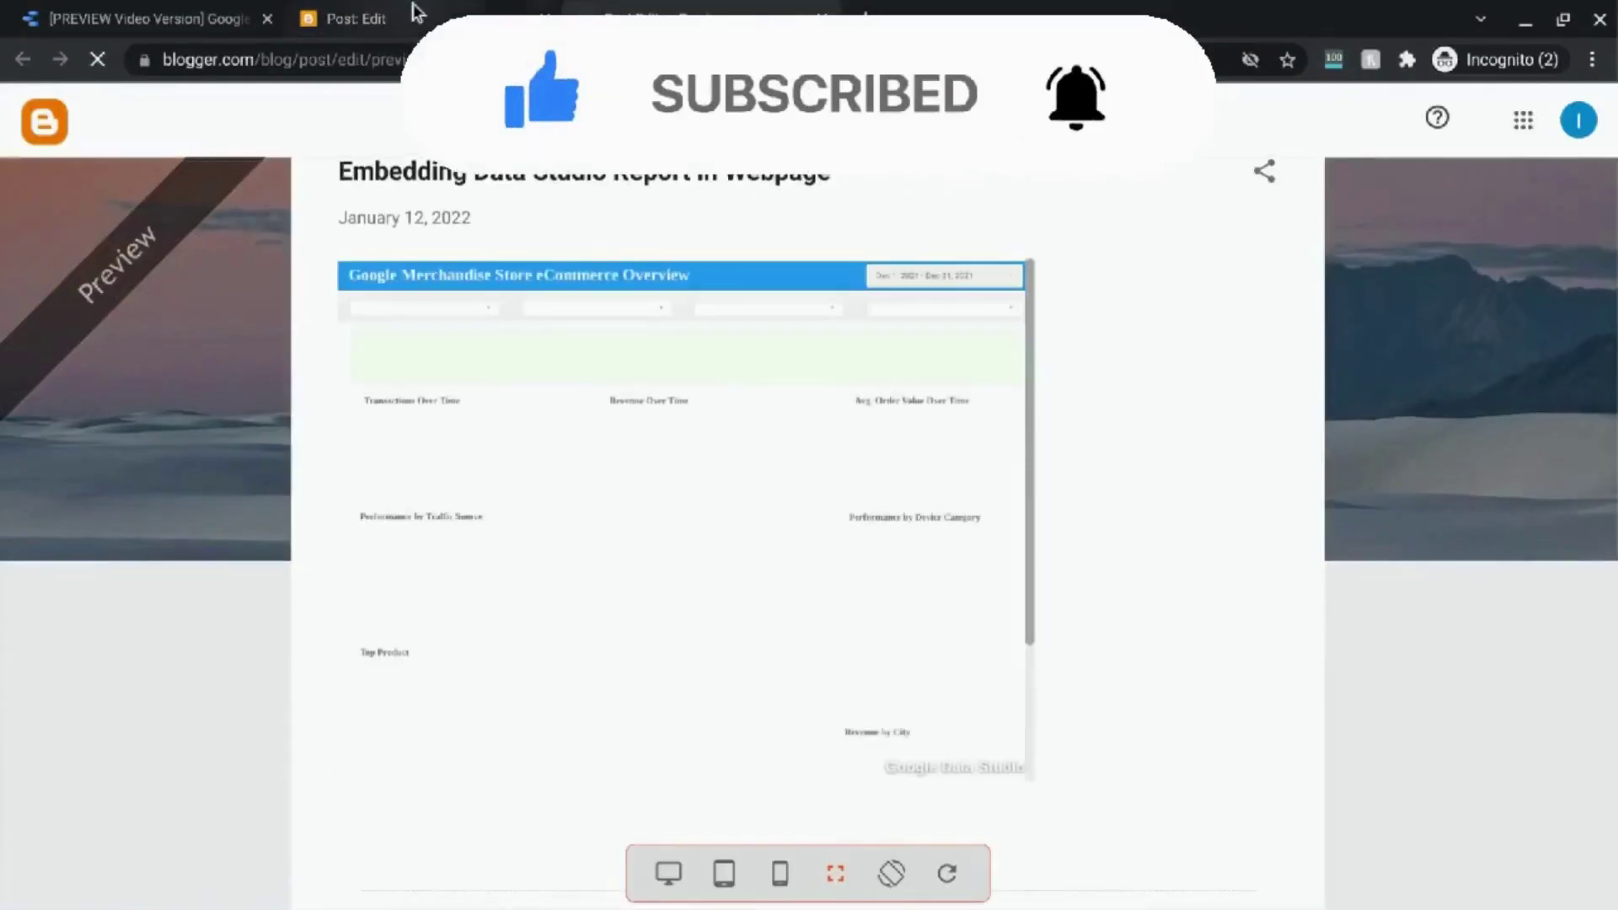
pyautogui.click(413, 13)
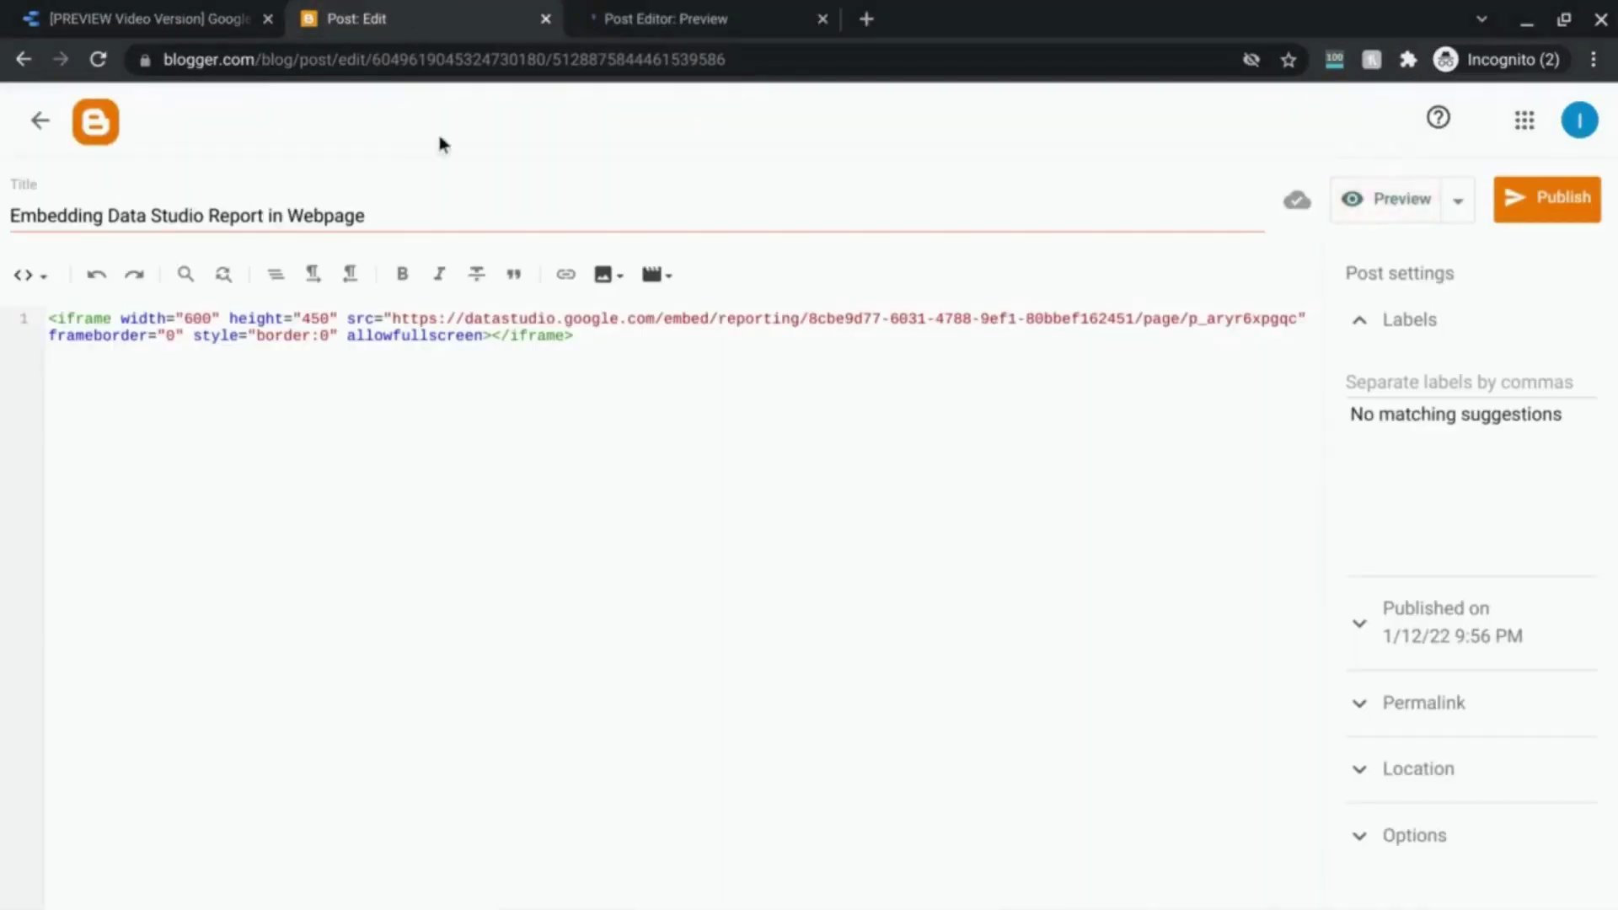
pyautogui.click(663, 7)
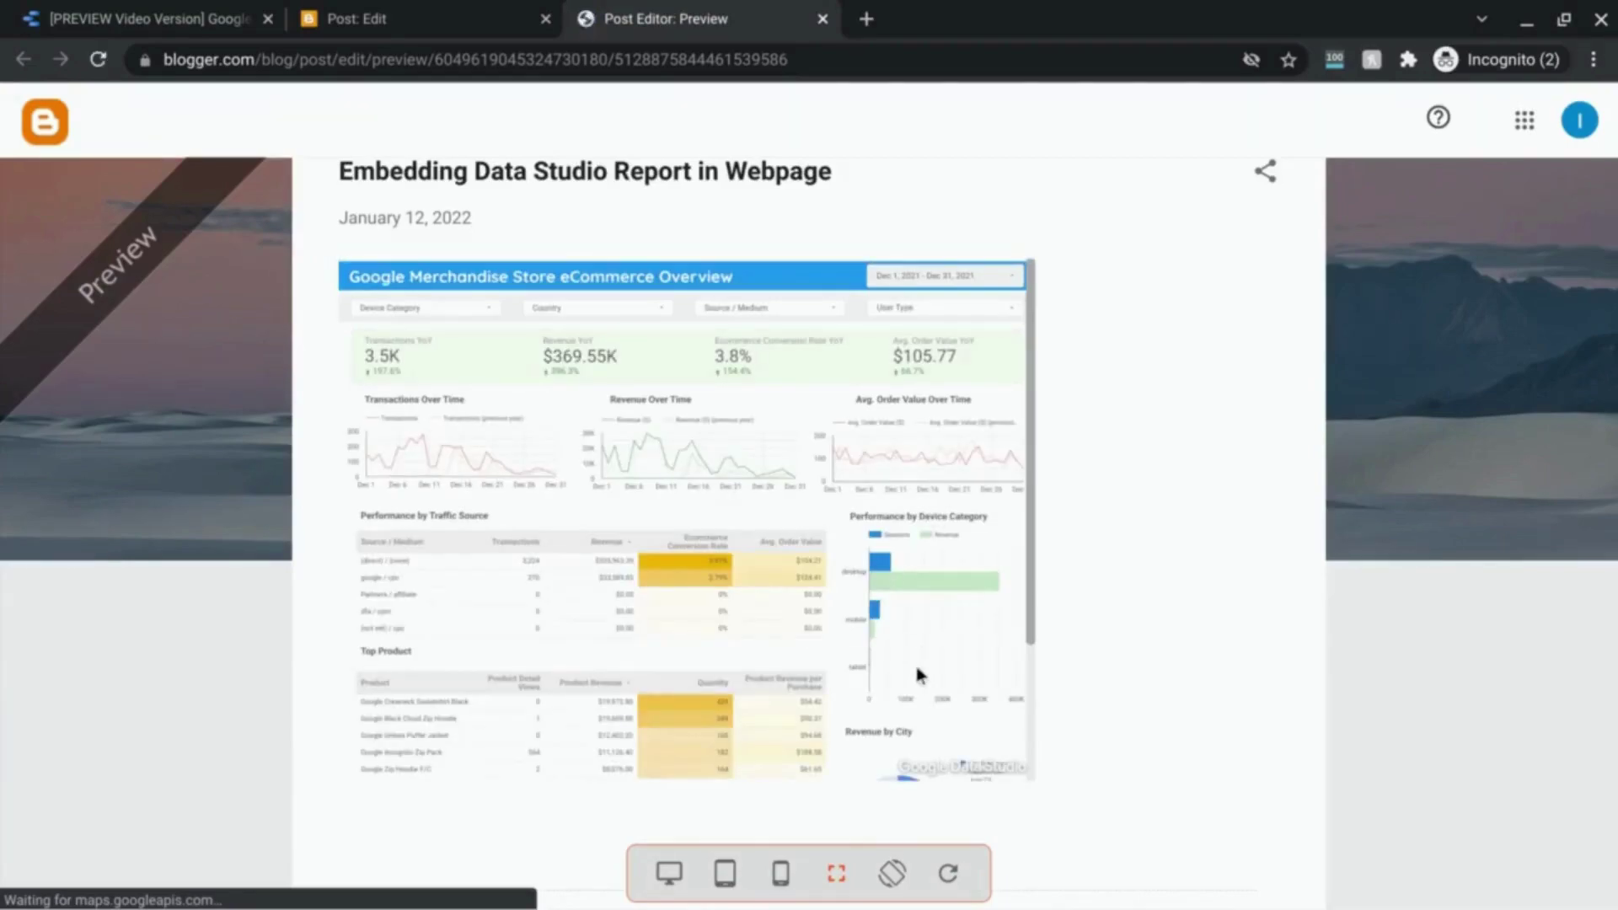
pyautogui.scroll(-1, 920, 674)
pyautogui.scroll(1, 822, 674)
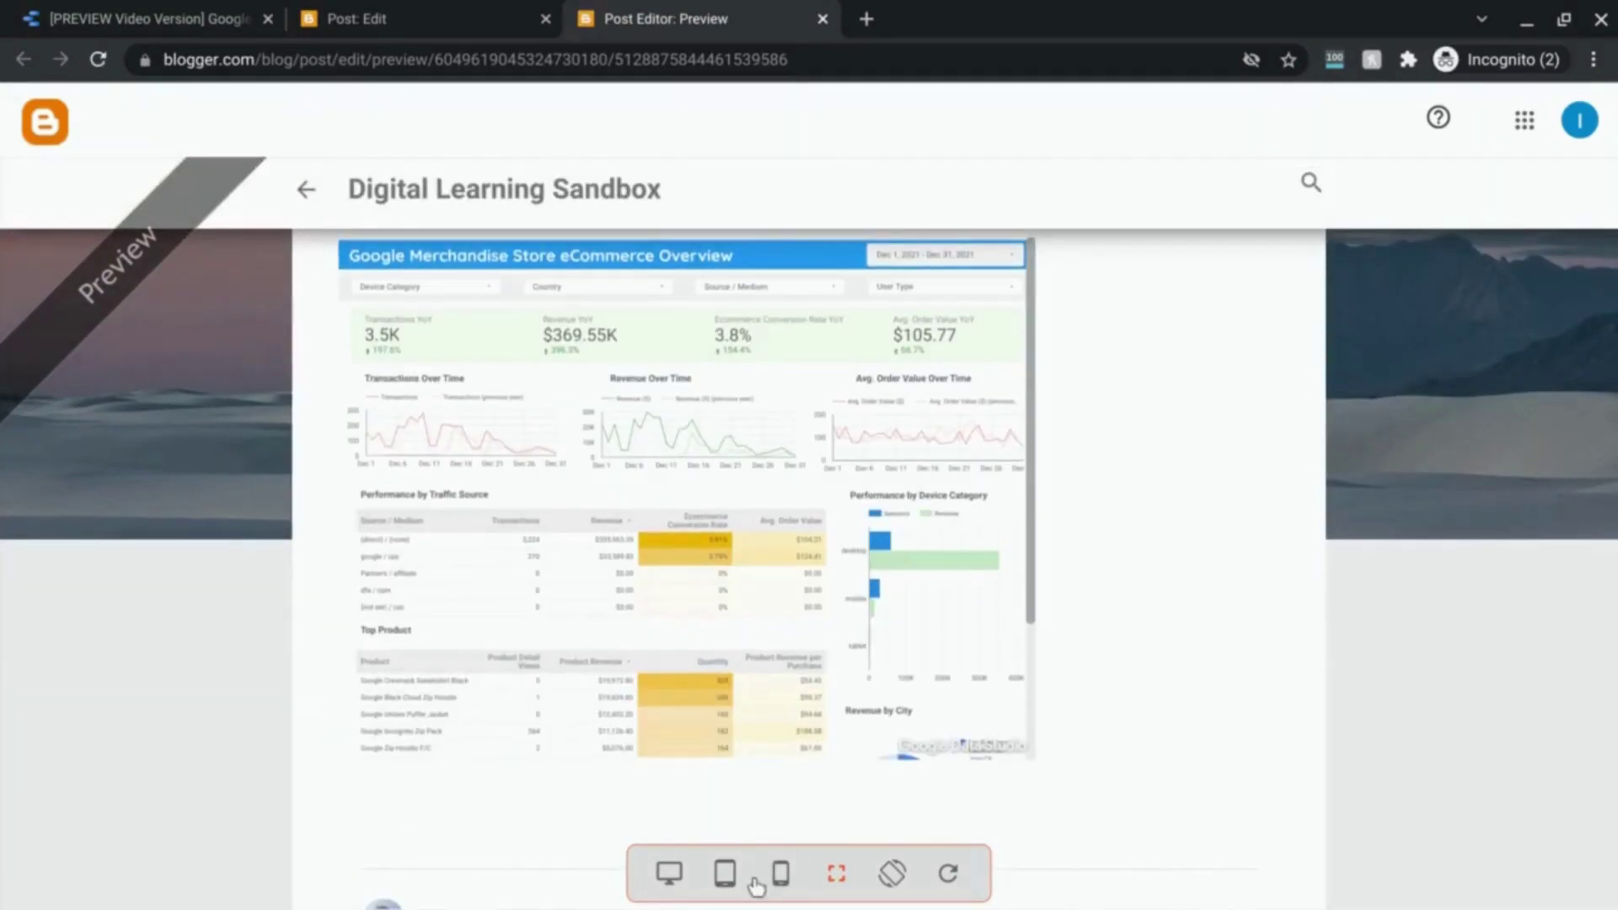
# Check the embedded report in the tablet and phone previews, then return to desktop.
pyautogui.click(725, 876)
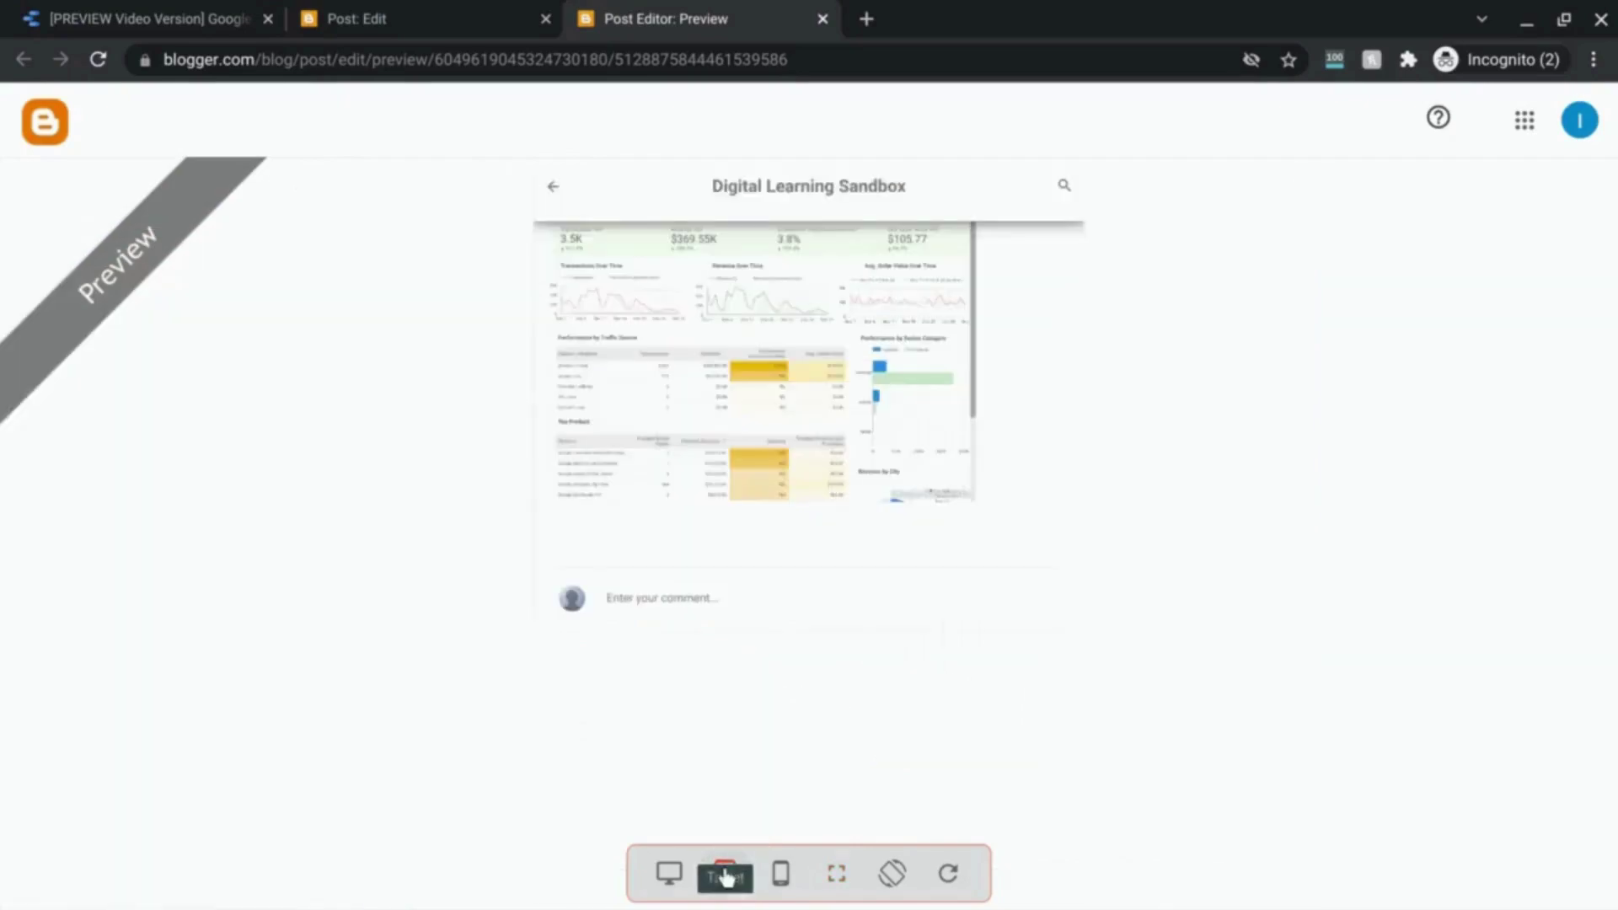
pyautogui.scroll(2, 925, 628)
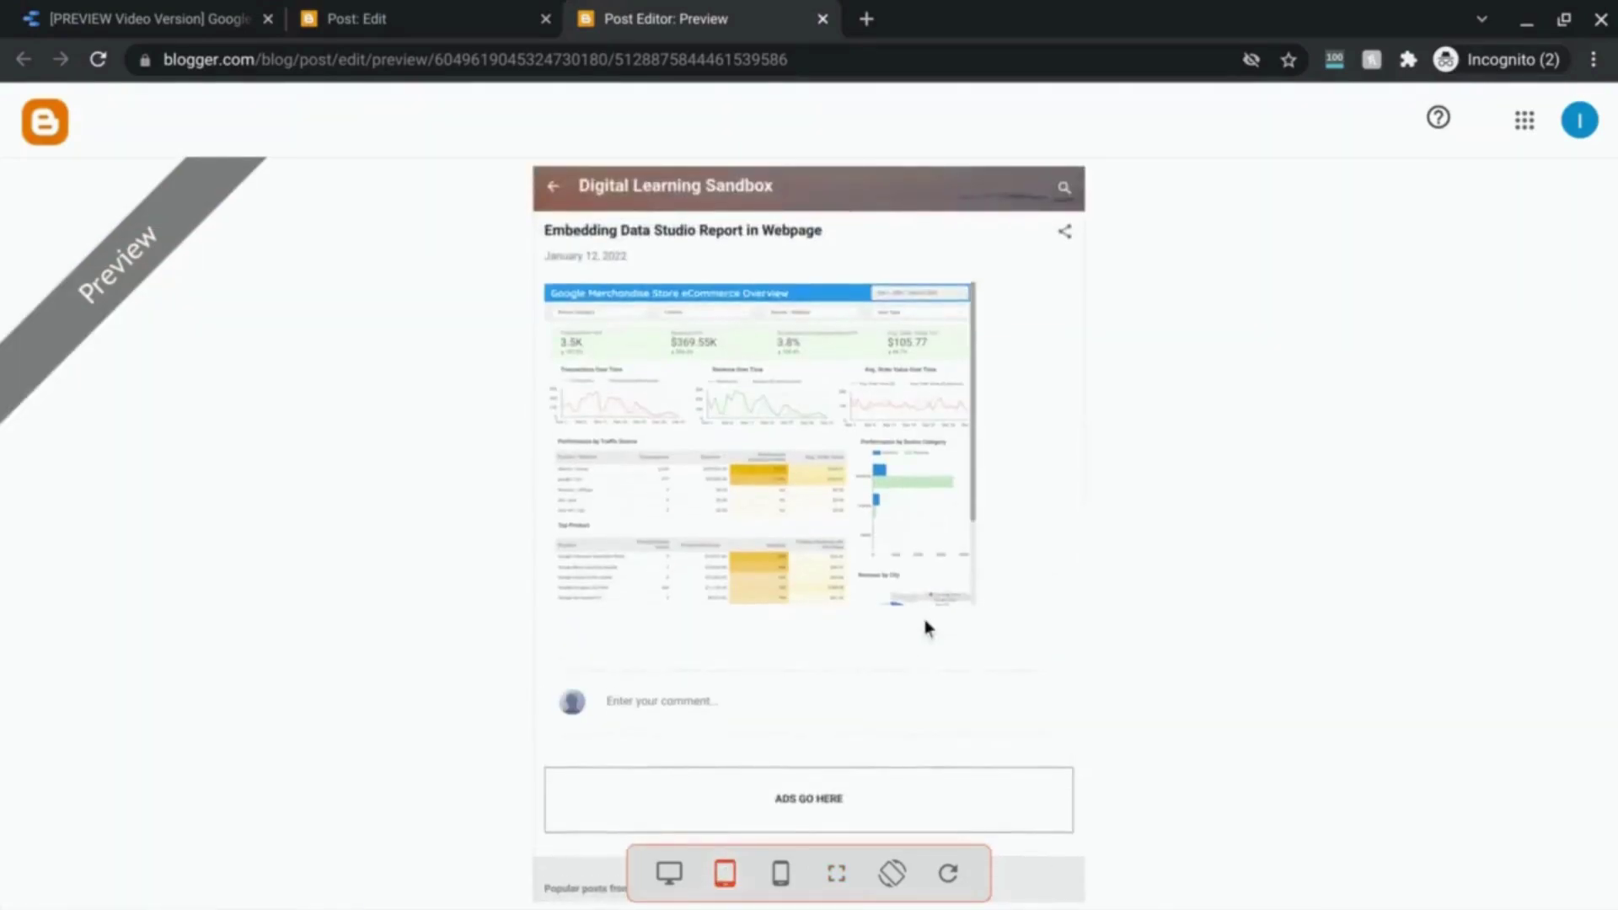
pyautogui.click(781, 874)
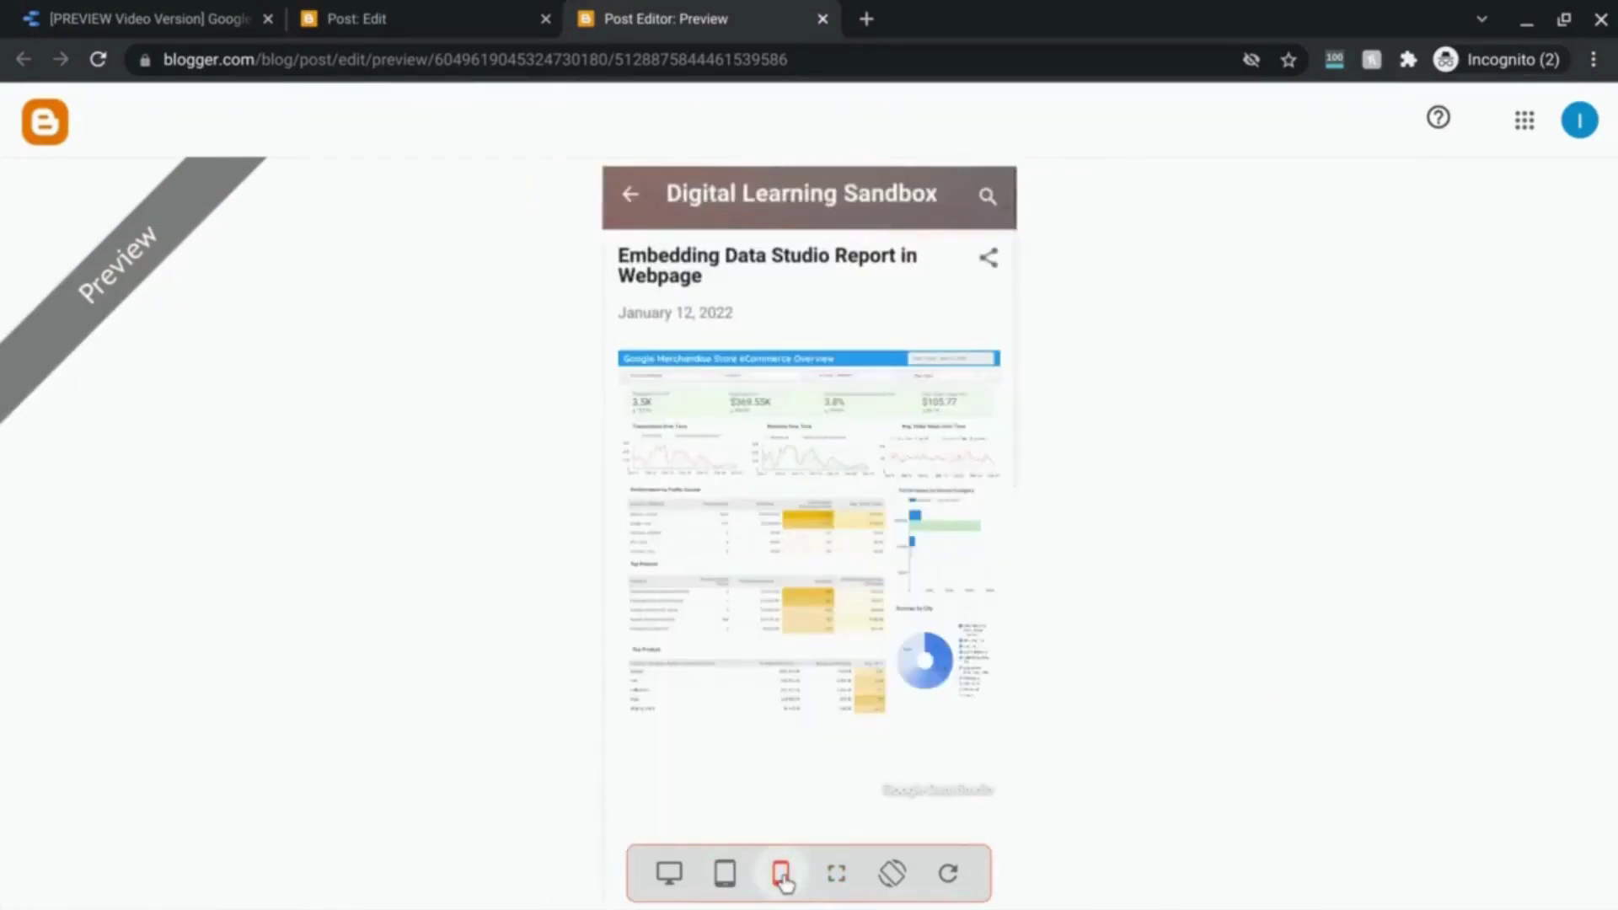
pyautogui.scroll(-4, 892, 422)
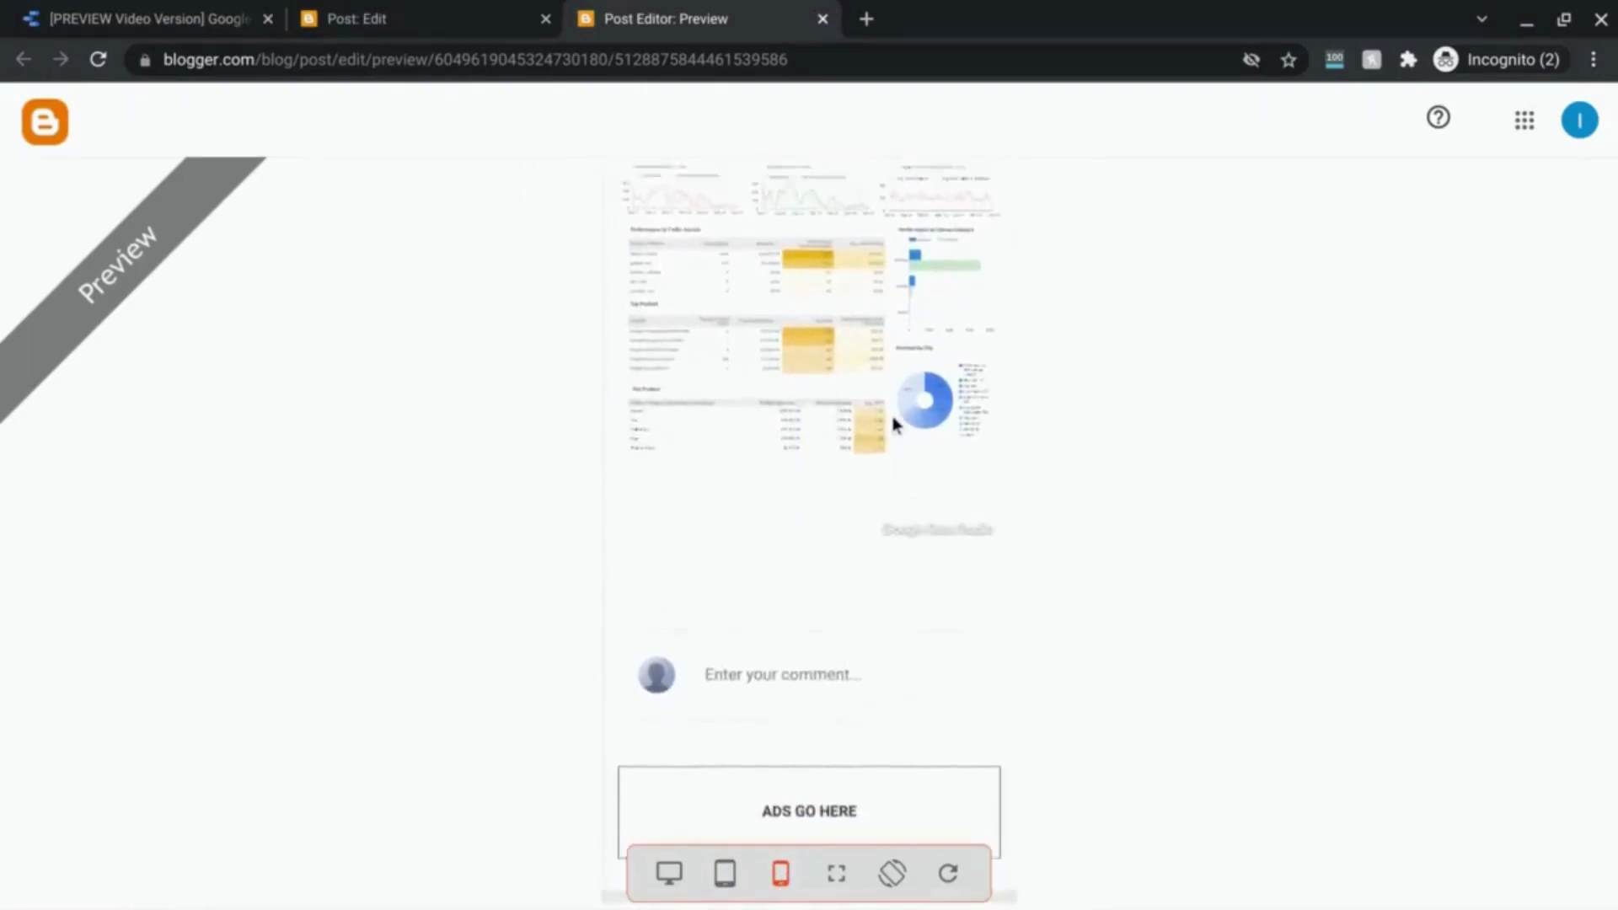
pyautogui.scroll(3, 893, 426)
pyautogui.scroll(-1, 733, 506)
pyautogui.scroll(2, 732, 506)
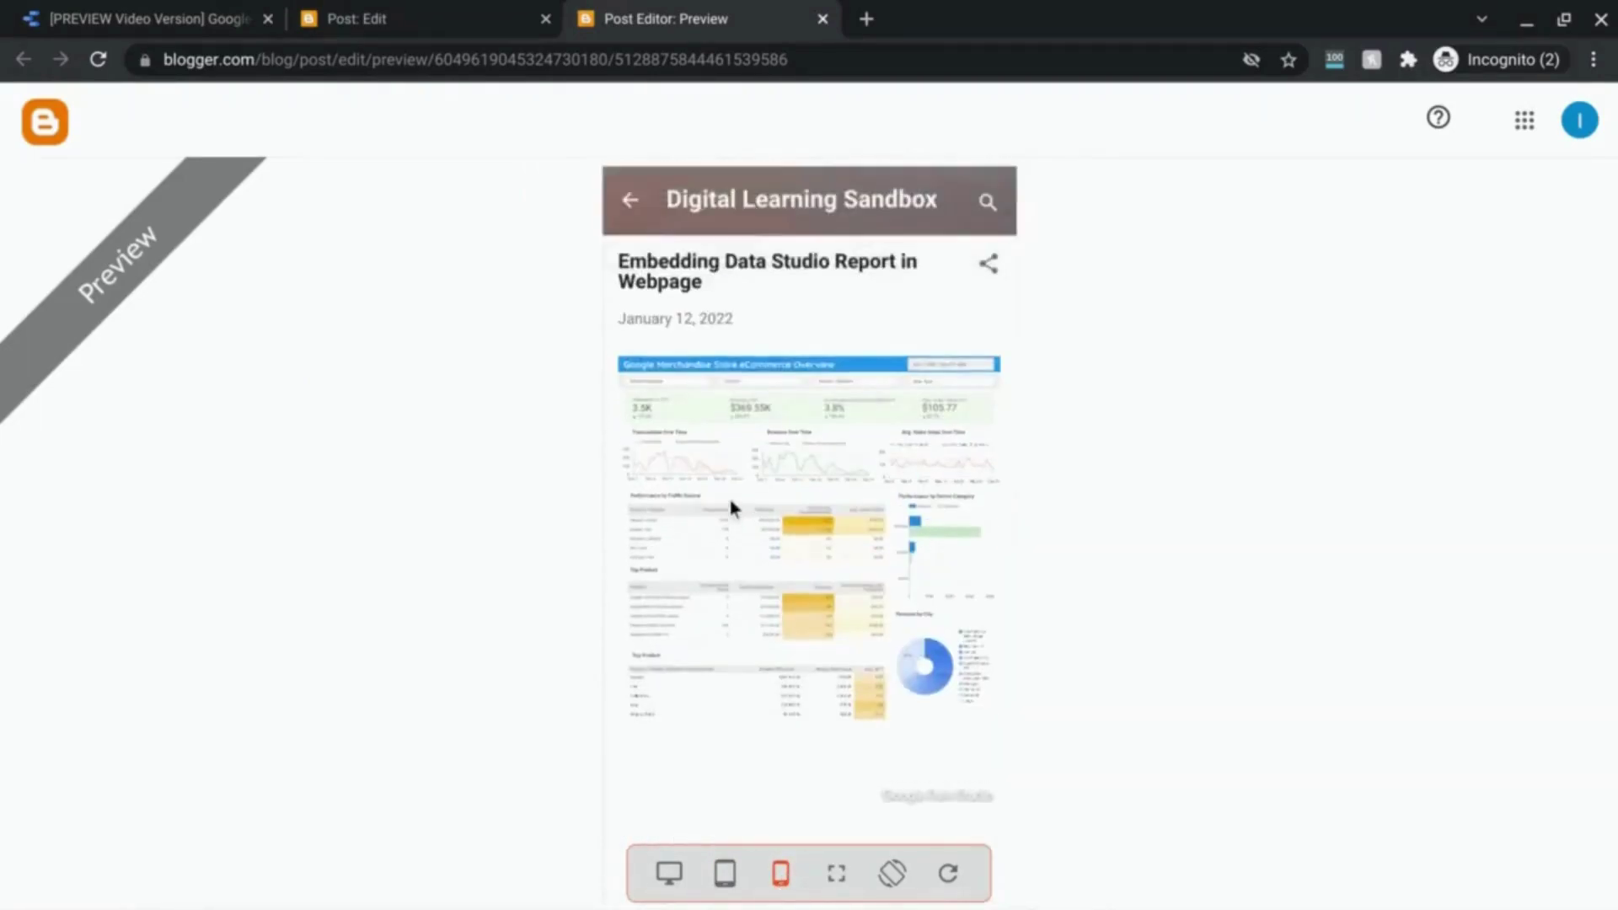
pyautogui.click(671, 875)
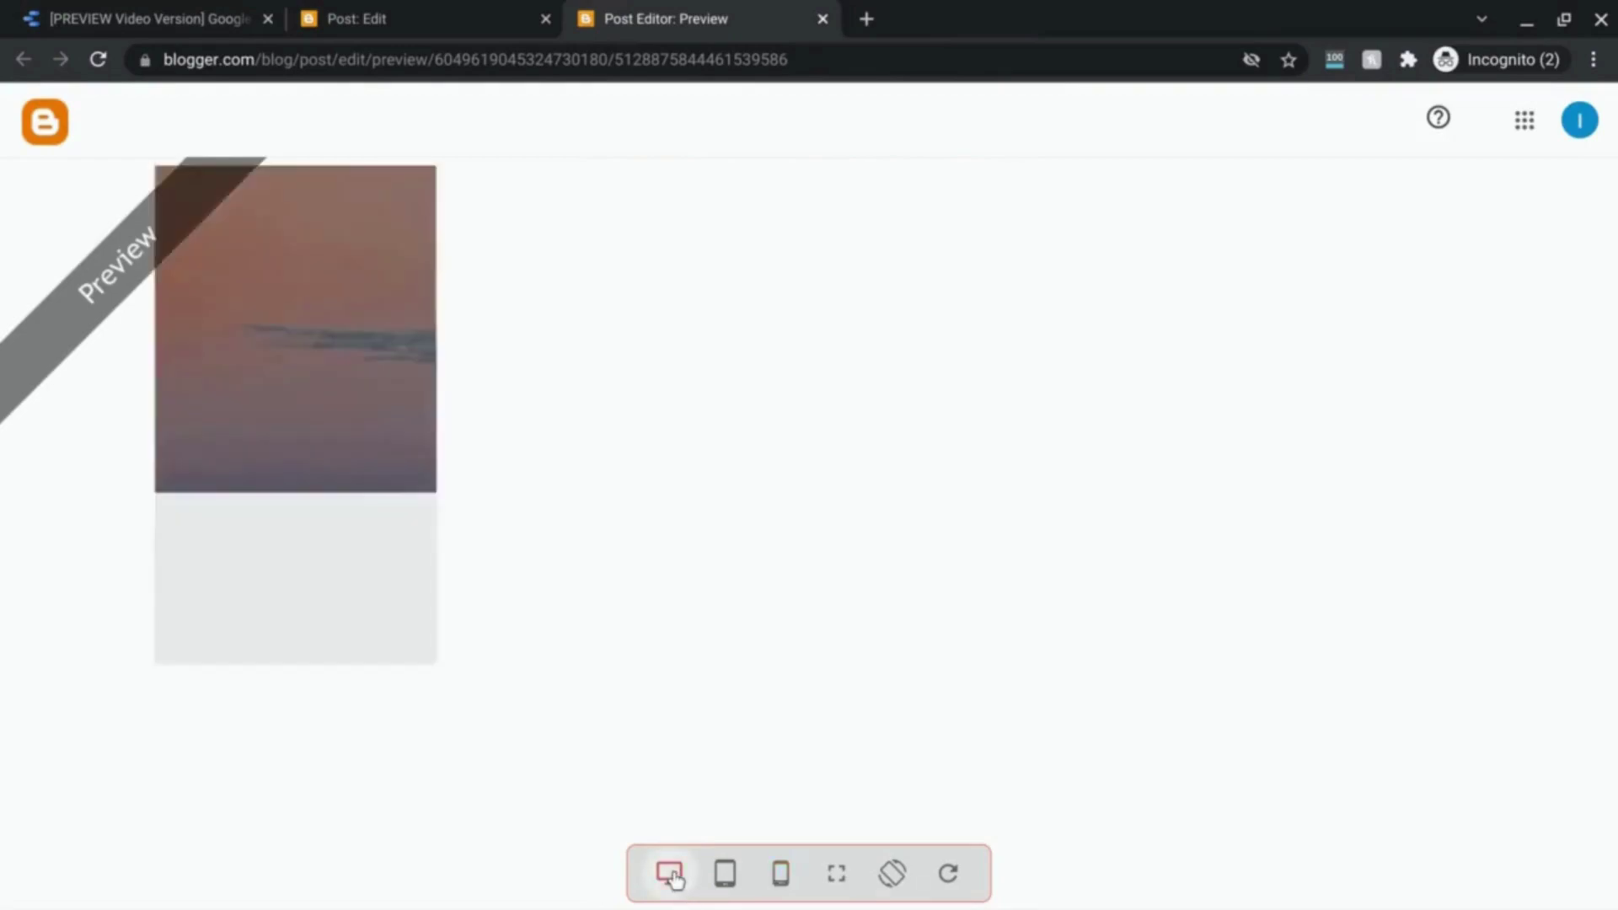
# Change the iframe's width from 600 to 100% and scroll to check the wider report.
pyautogui.click(419, 11)
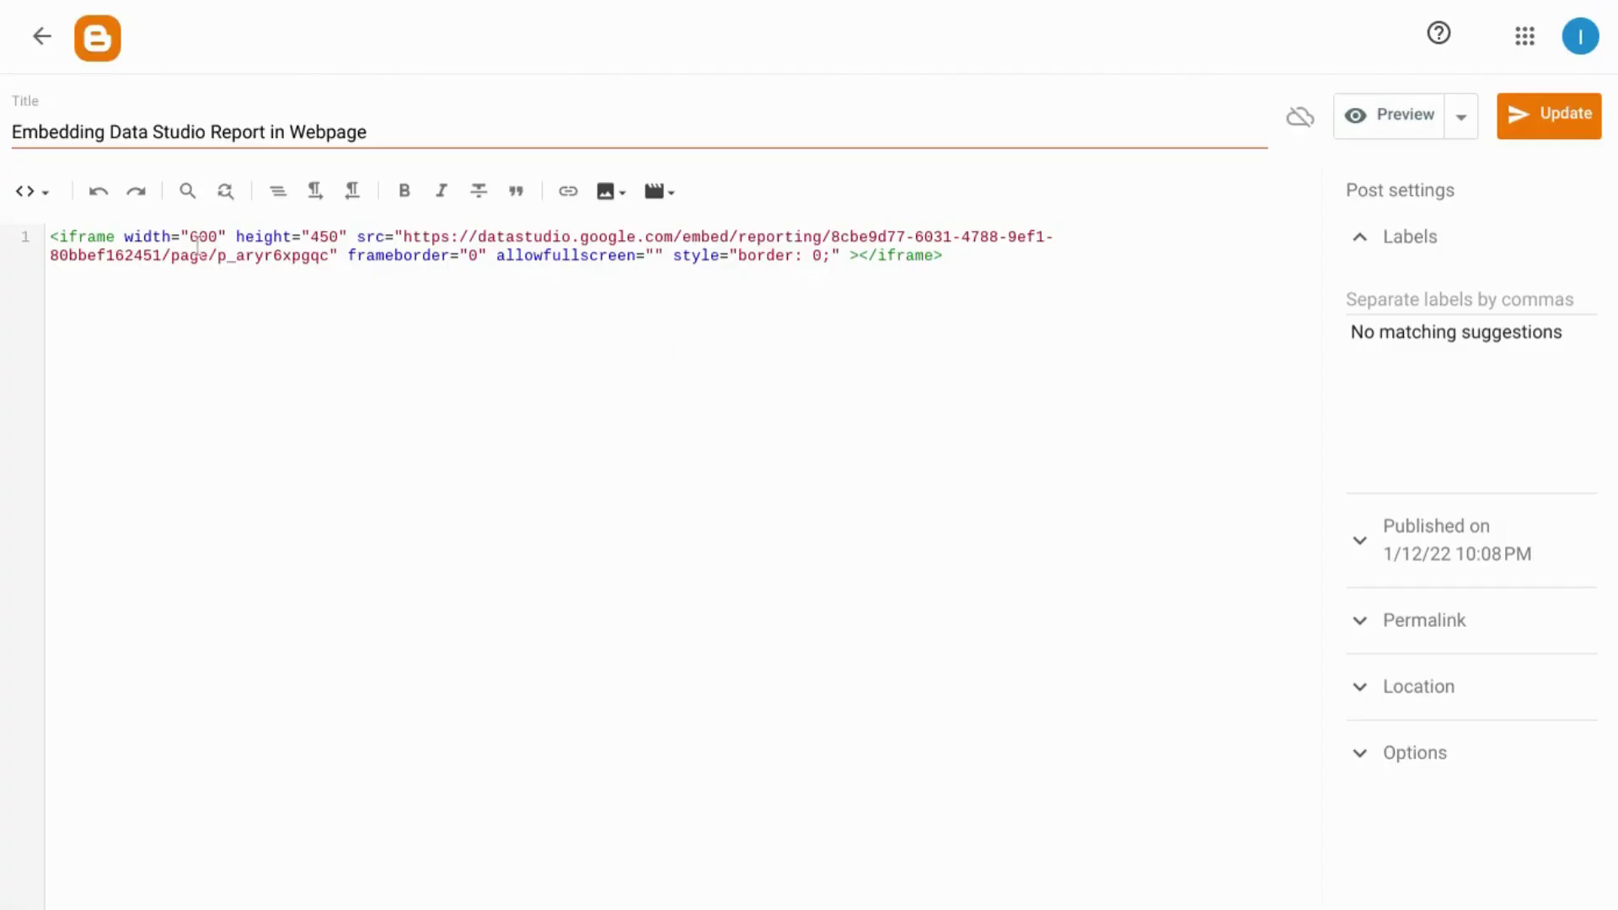
pyautogui.moveTo(191, 236); pyautogui.dragTo(219, 235)
pyautogui.write('100%')
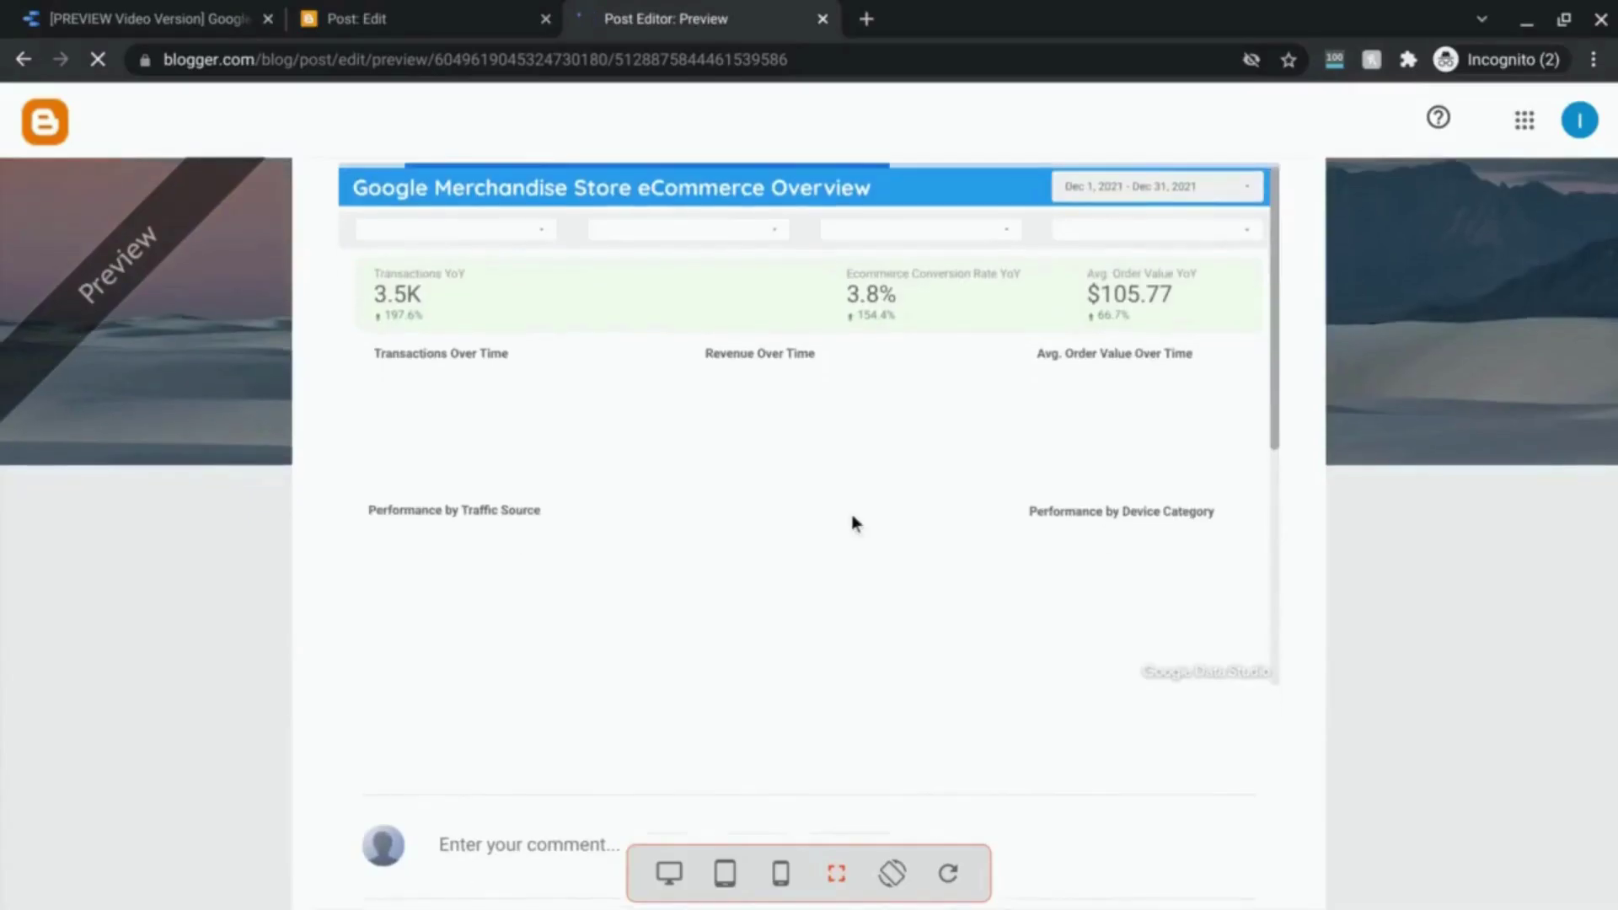
pyautogui.scroll(2, 851, 523)
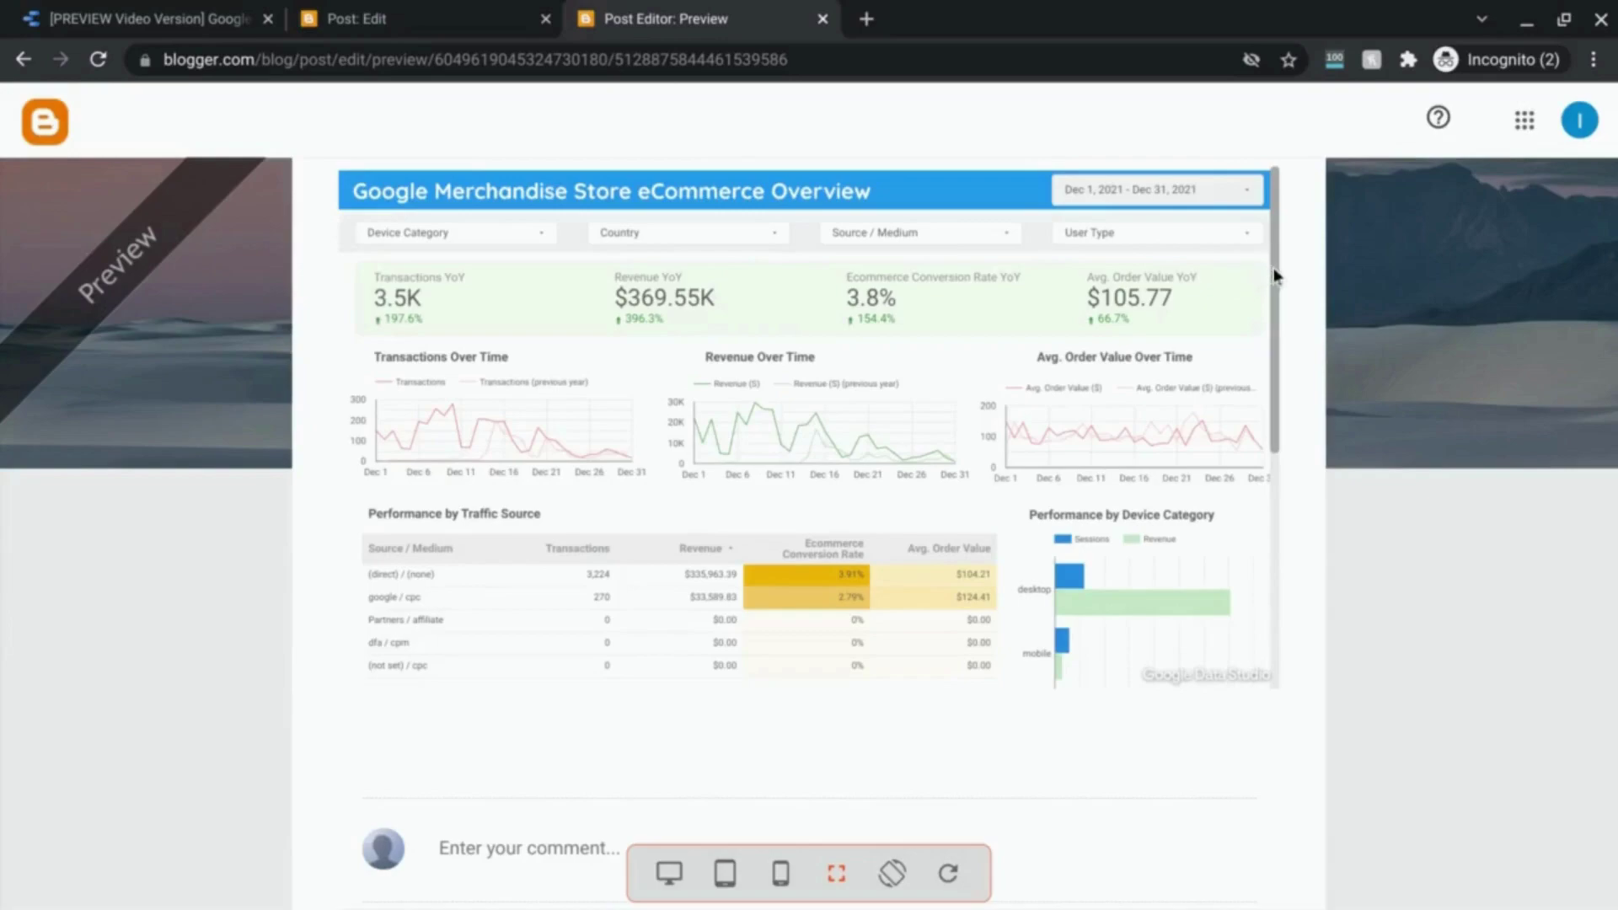
pyautogui.scroll(-1, 962, 330)
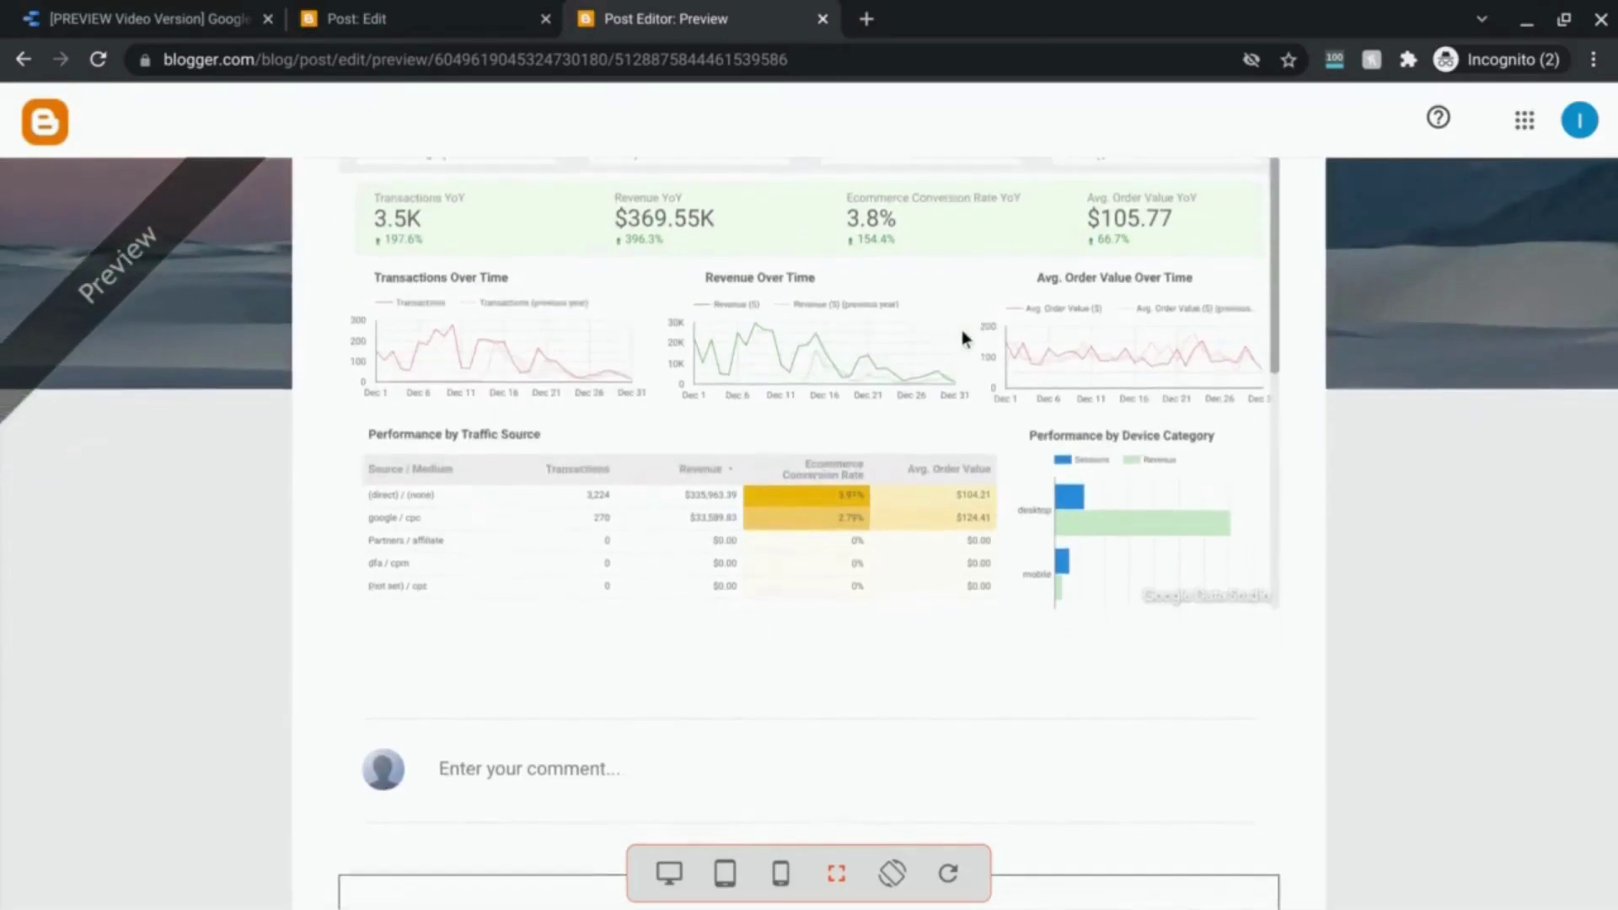
pyautogui.scroll(-2, 640, 303)
pyautogui.scroll(3, 1205, 587)
pyautogui.scroll(-1, 900, 438)
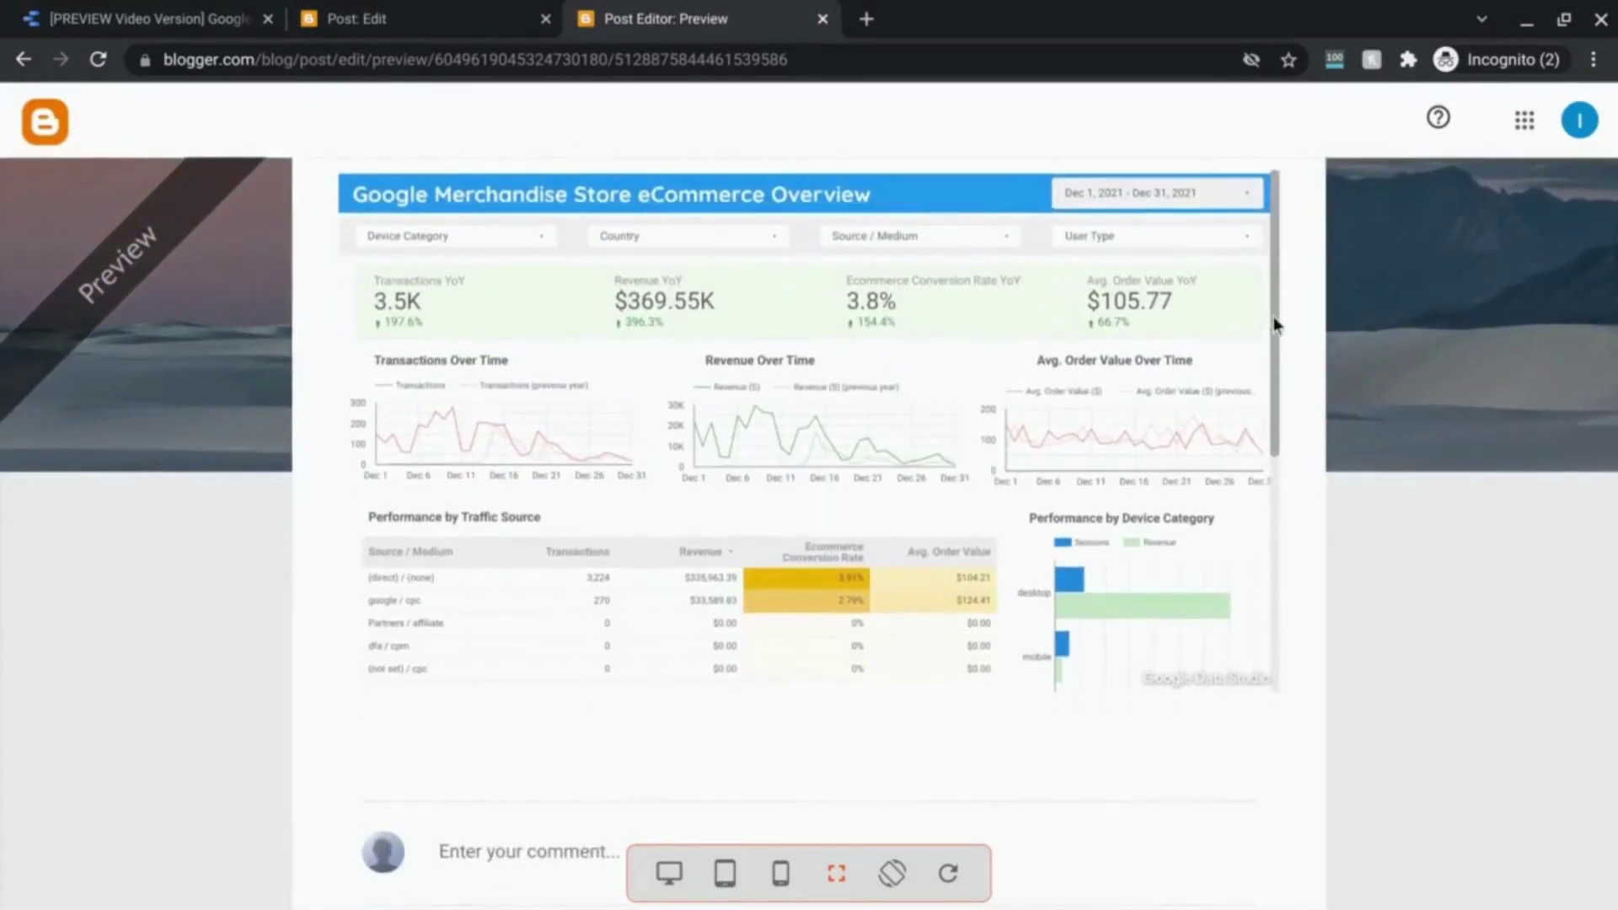
# Publish the updated Blogger post containing the embedded report and confirm it.
pyautogui.hotkey('ctrl', 'shift', 'Tab')
pyautogui.click(1545, 198)
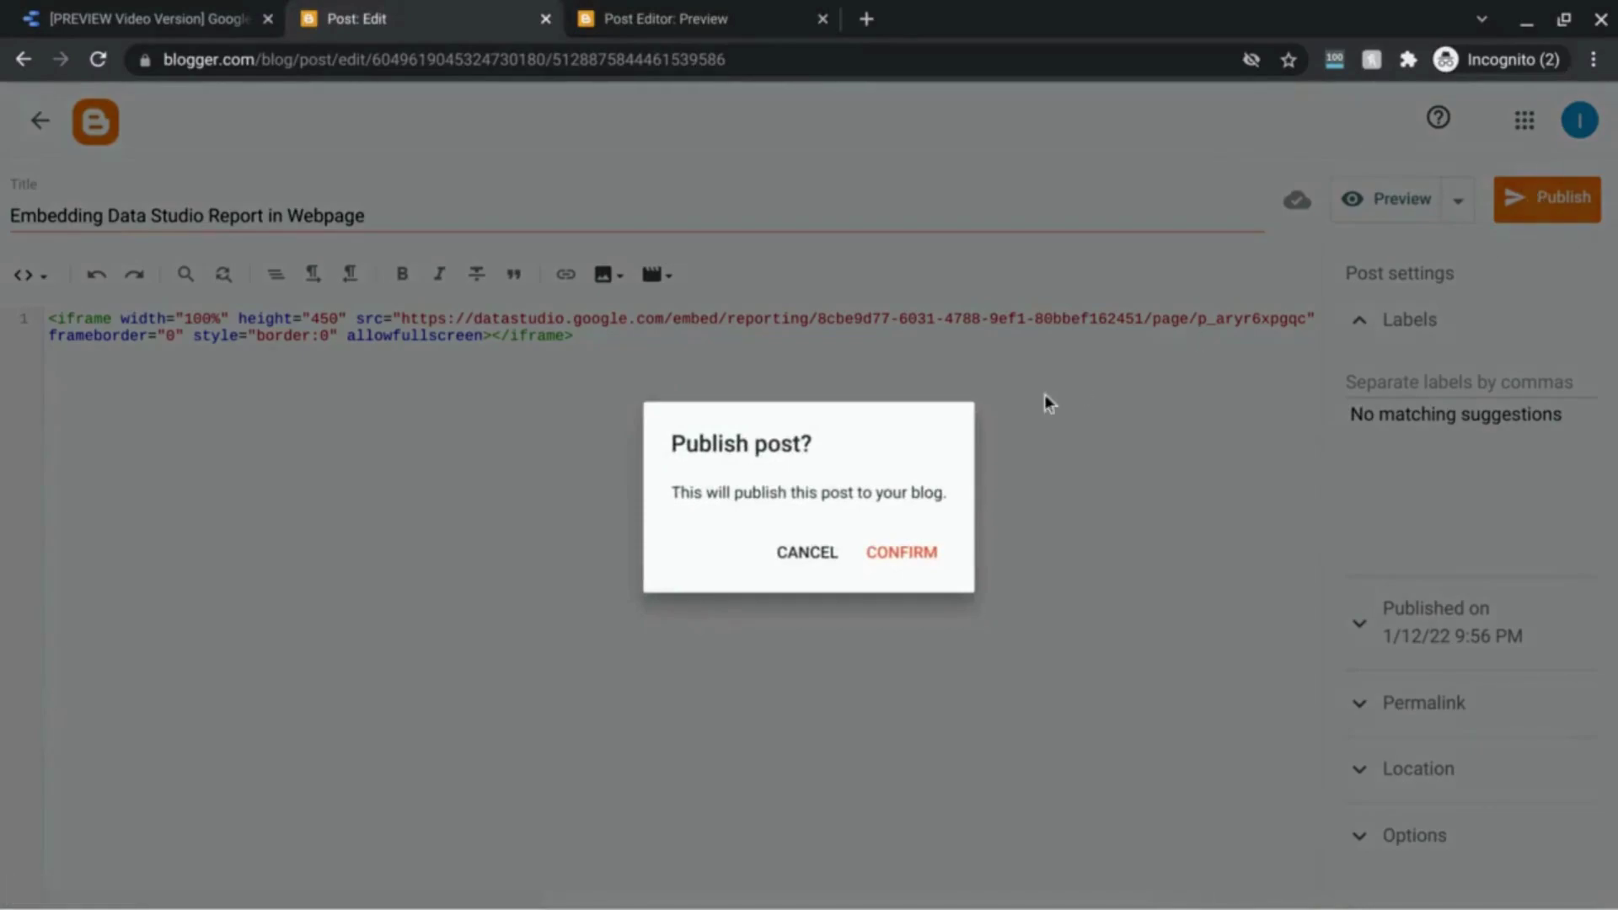
pyautogui.click(906, 551)
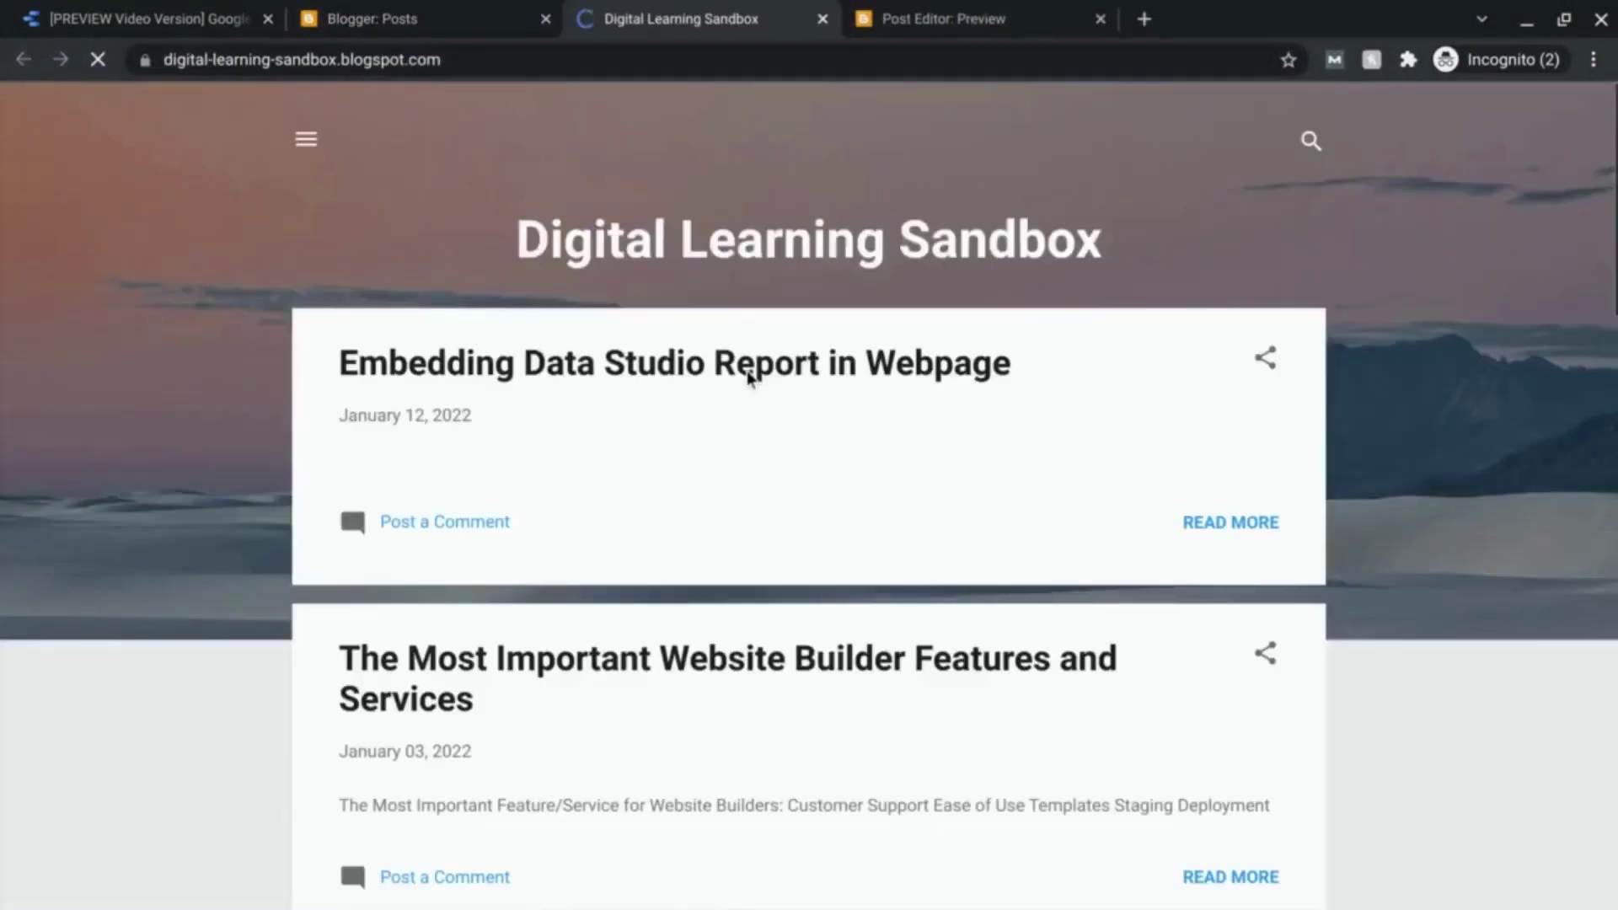
# Open the published post on the live blog and scroll through the full-width embedded eCommerce Overview report.
pyautogui.click(748, 376)
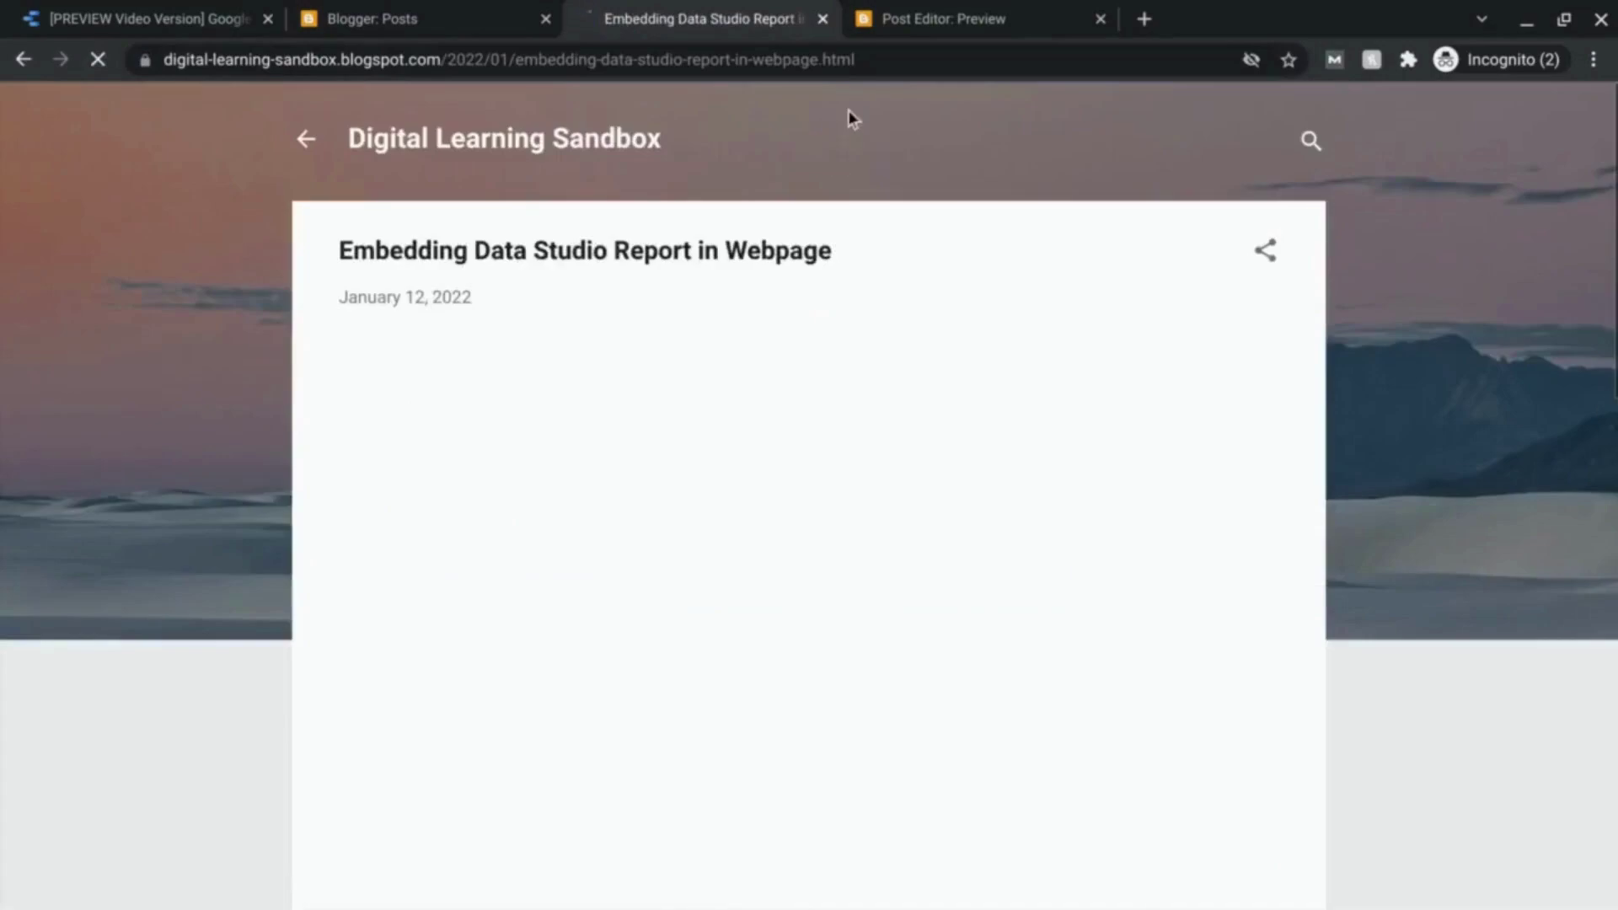
pyautogui.scroll(-5, 845, 421)
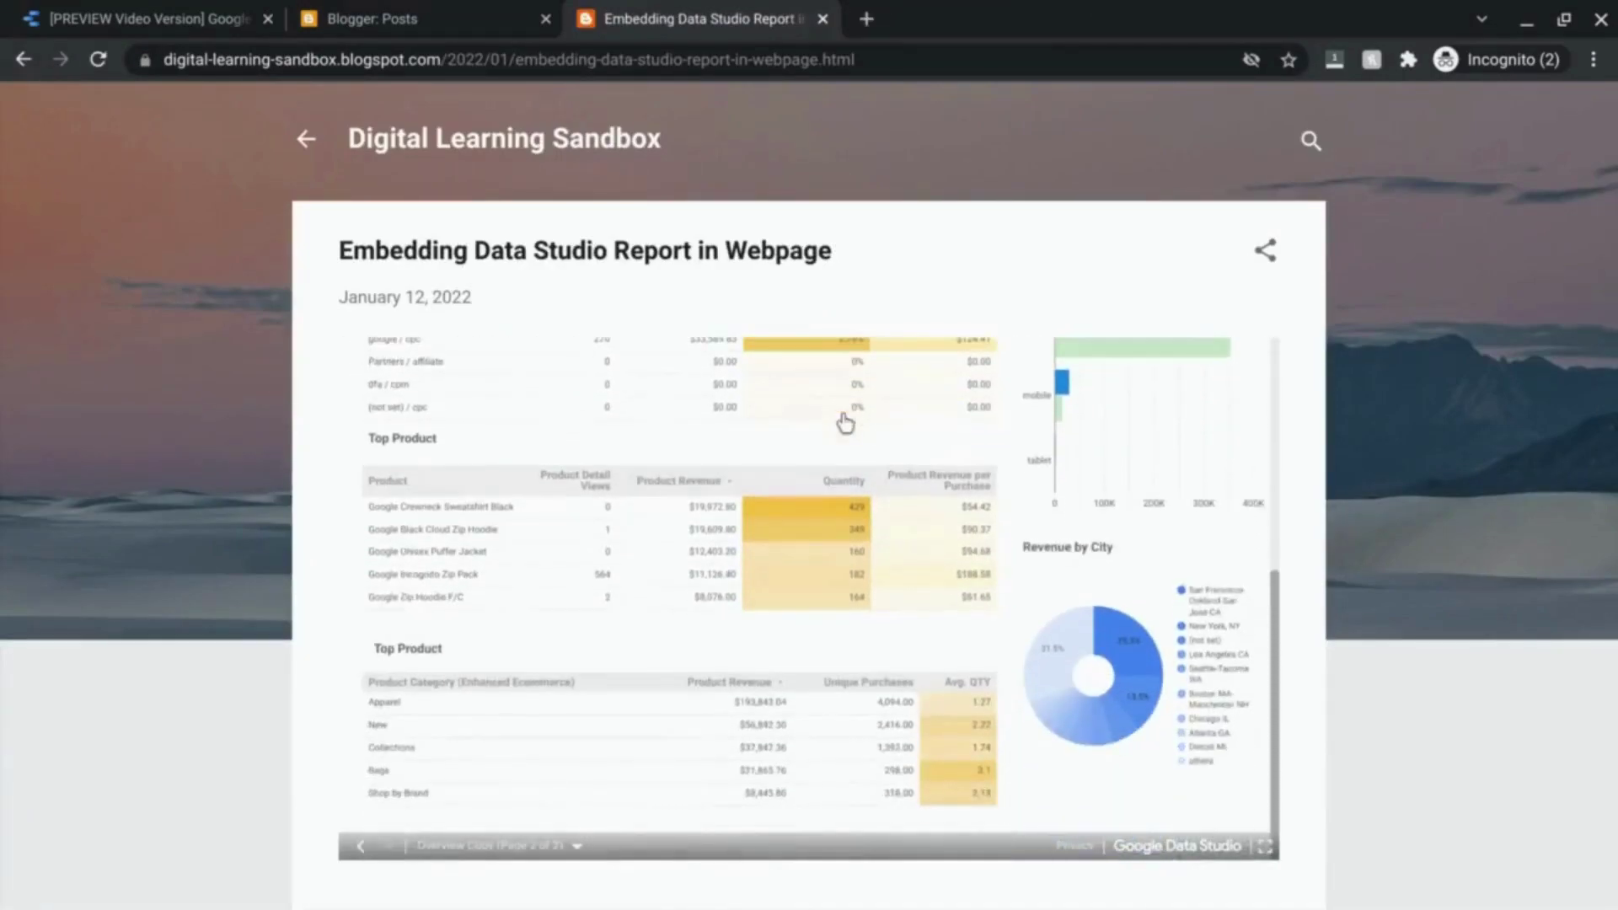
pyautogui.scroll(5, 845, 421)
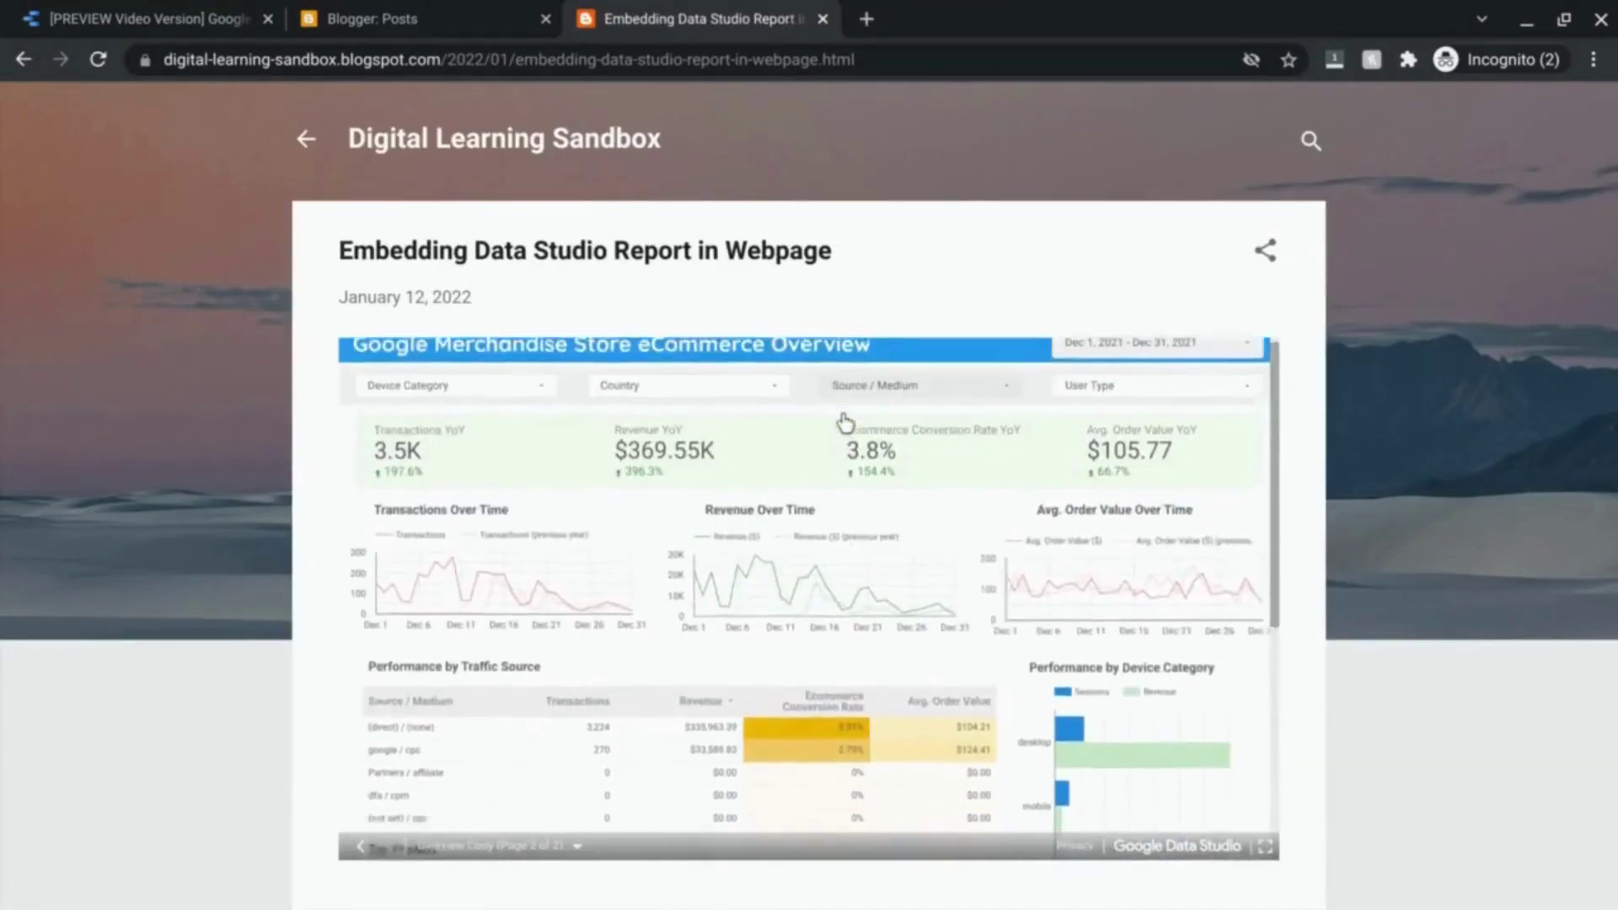
pyautogui.scroll(-1, 845, 421)
pyautogui.scroll(2, 604, 551)
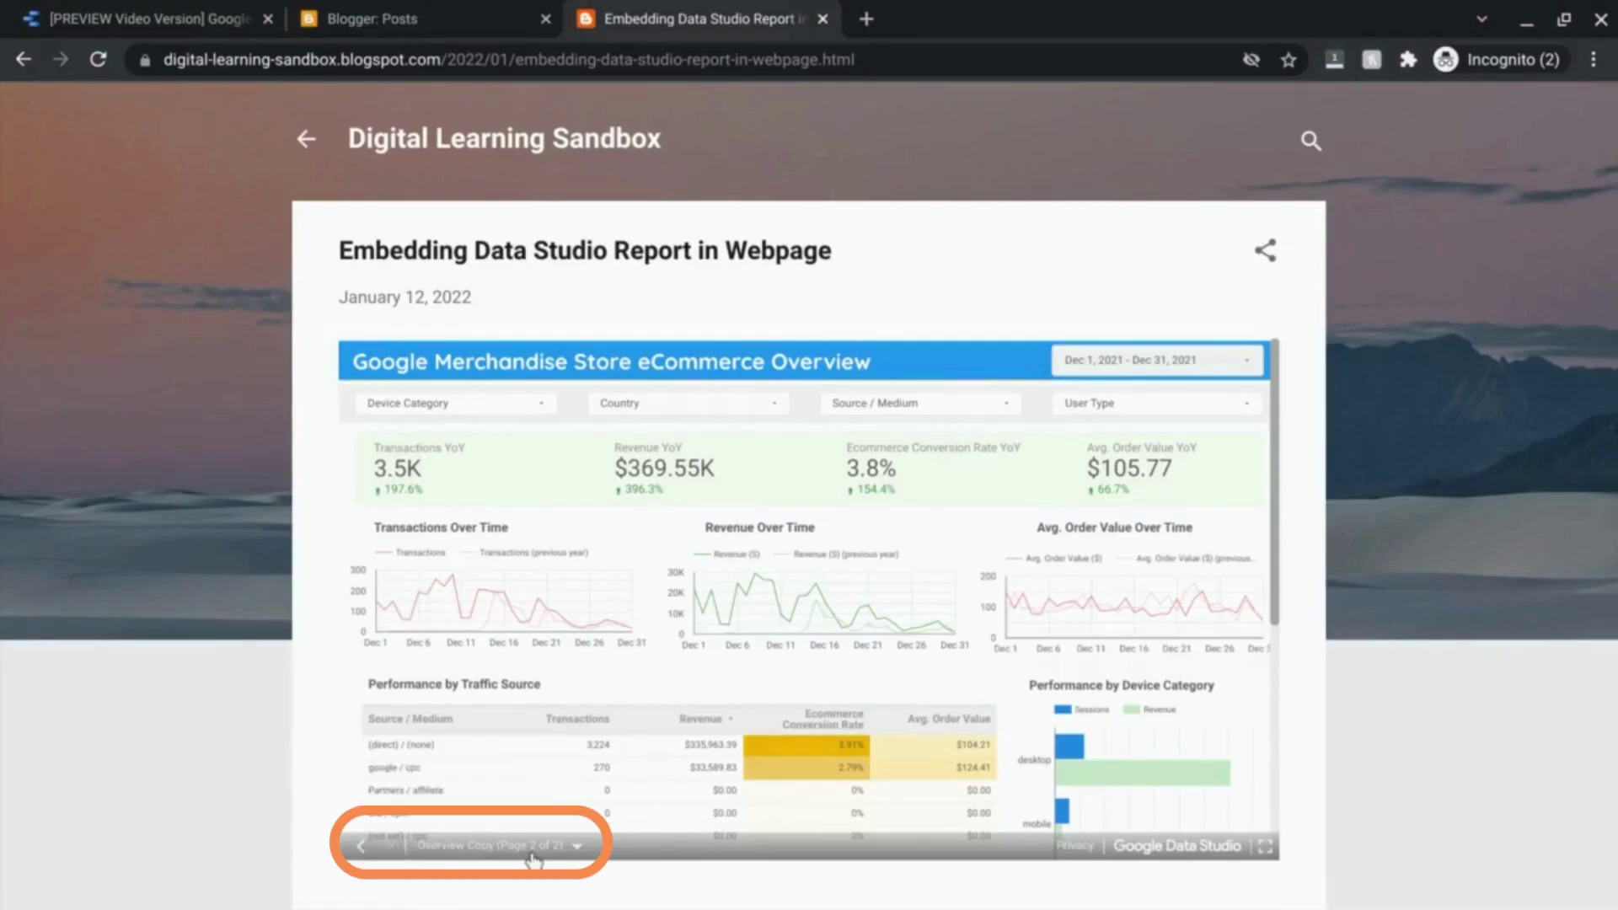
pyautogui.click(578, 850)
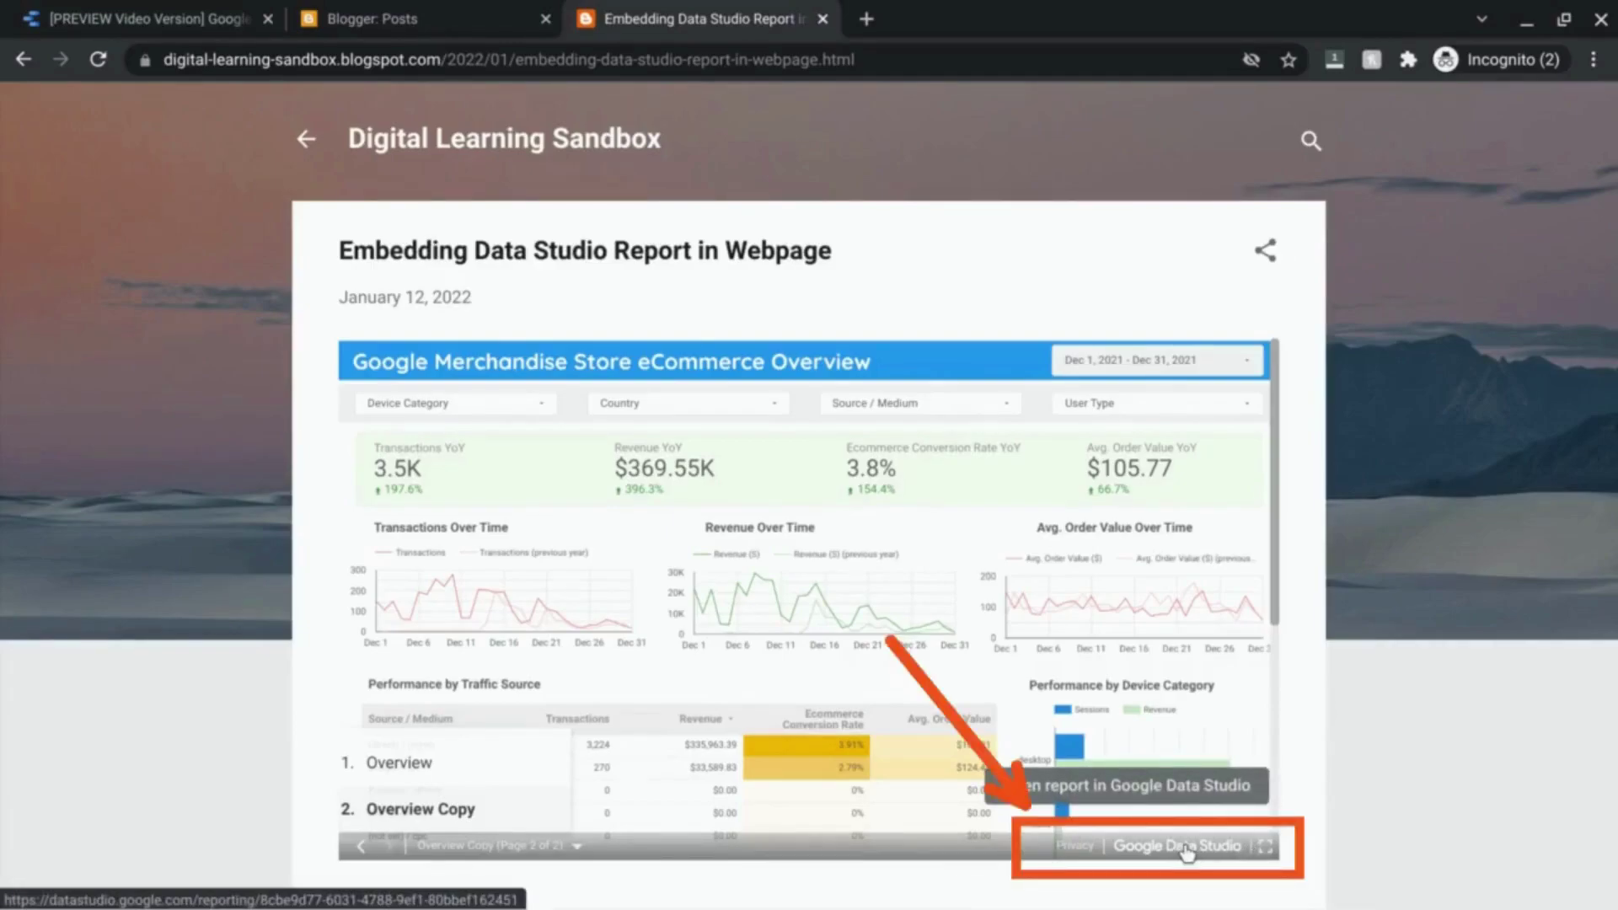
pyautogui.click(1266, 846)
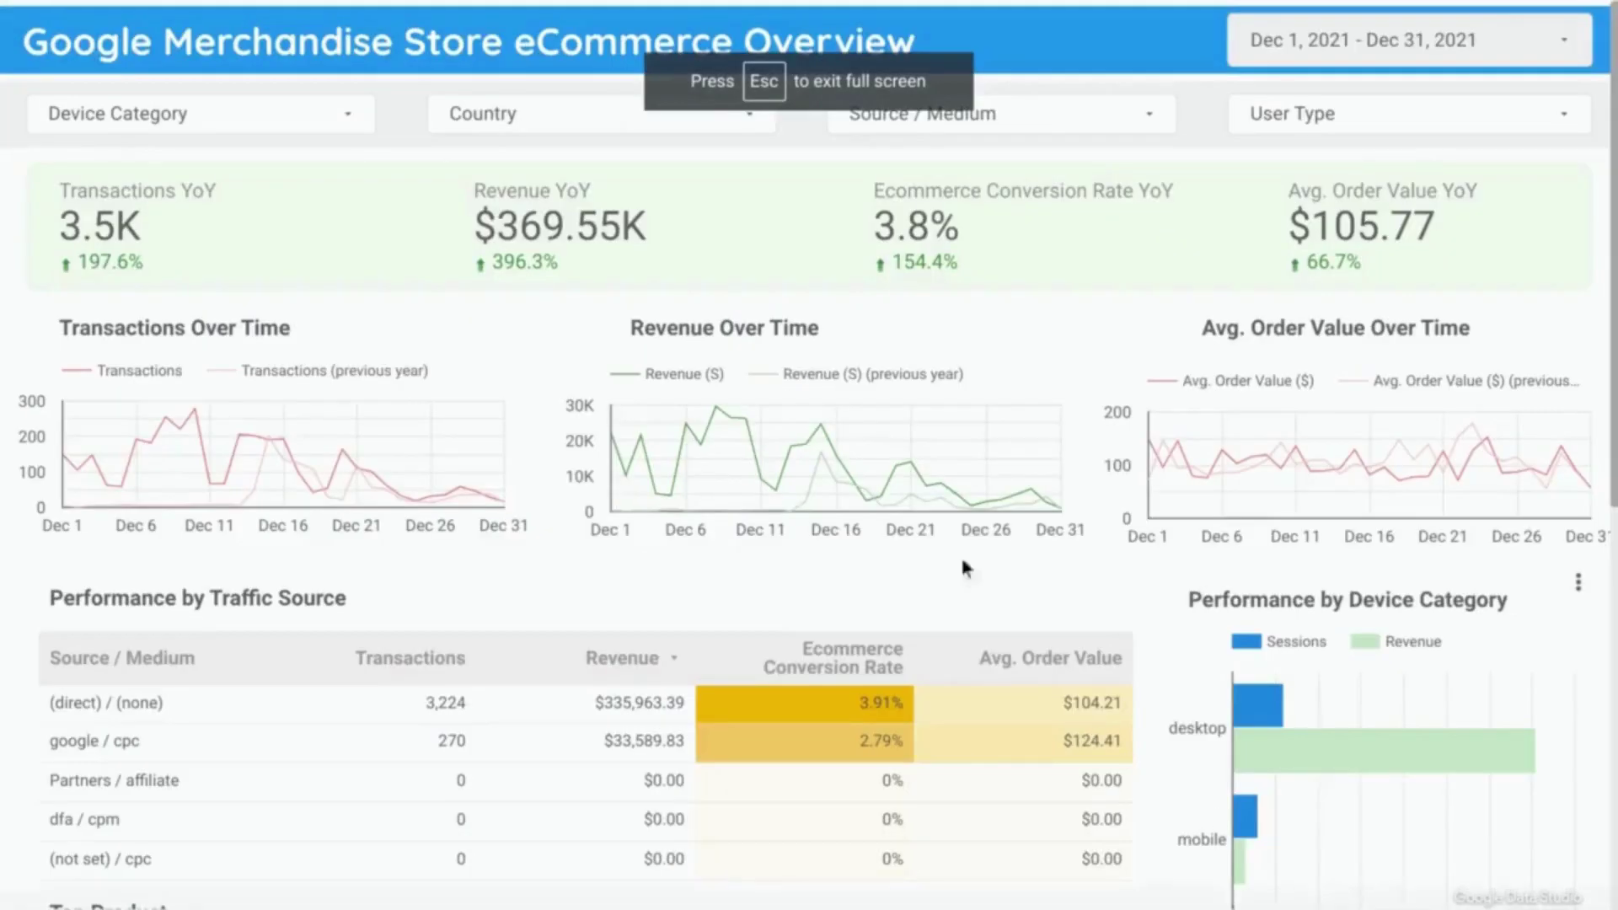
pyautogui.scroll(-2, 921, 470)
pyautogui.scroll(-3, 302, 572)
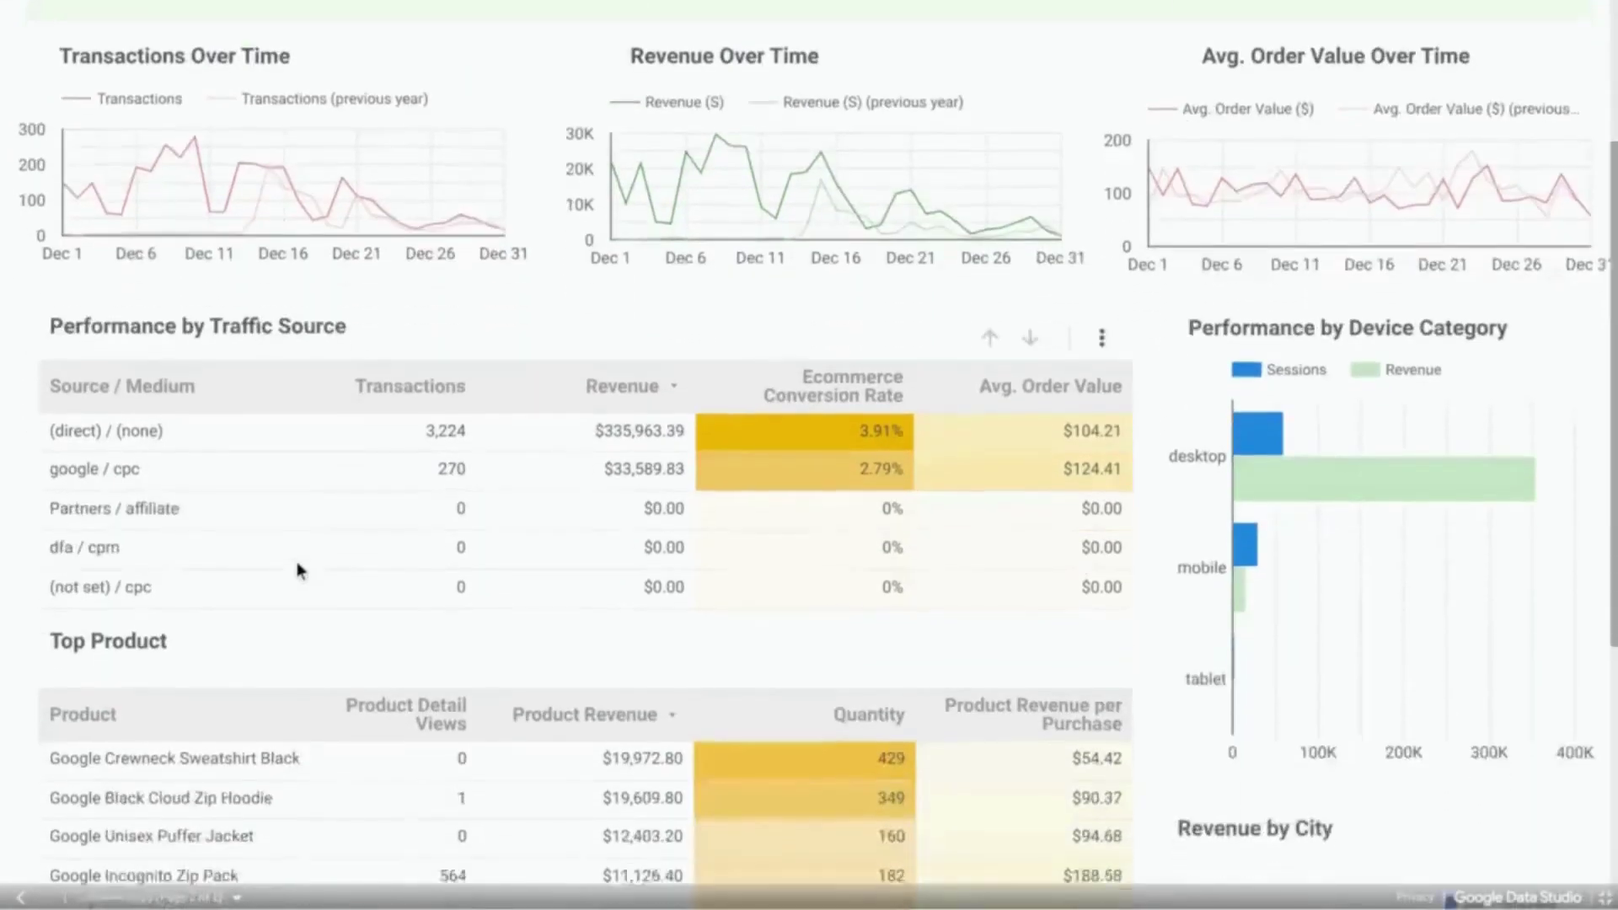
pyautogui.scroll(4, 921, 687)
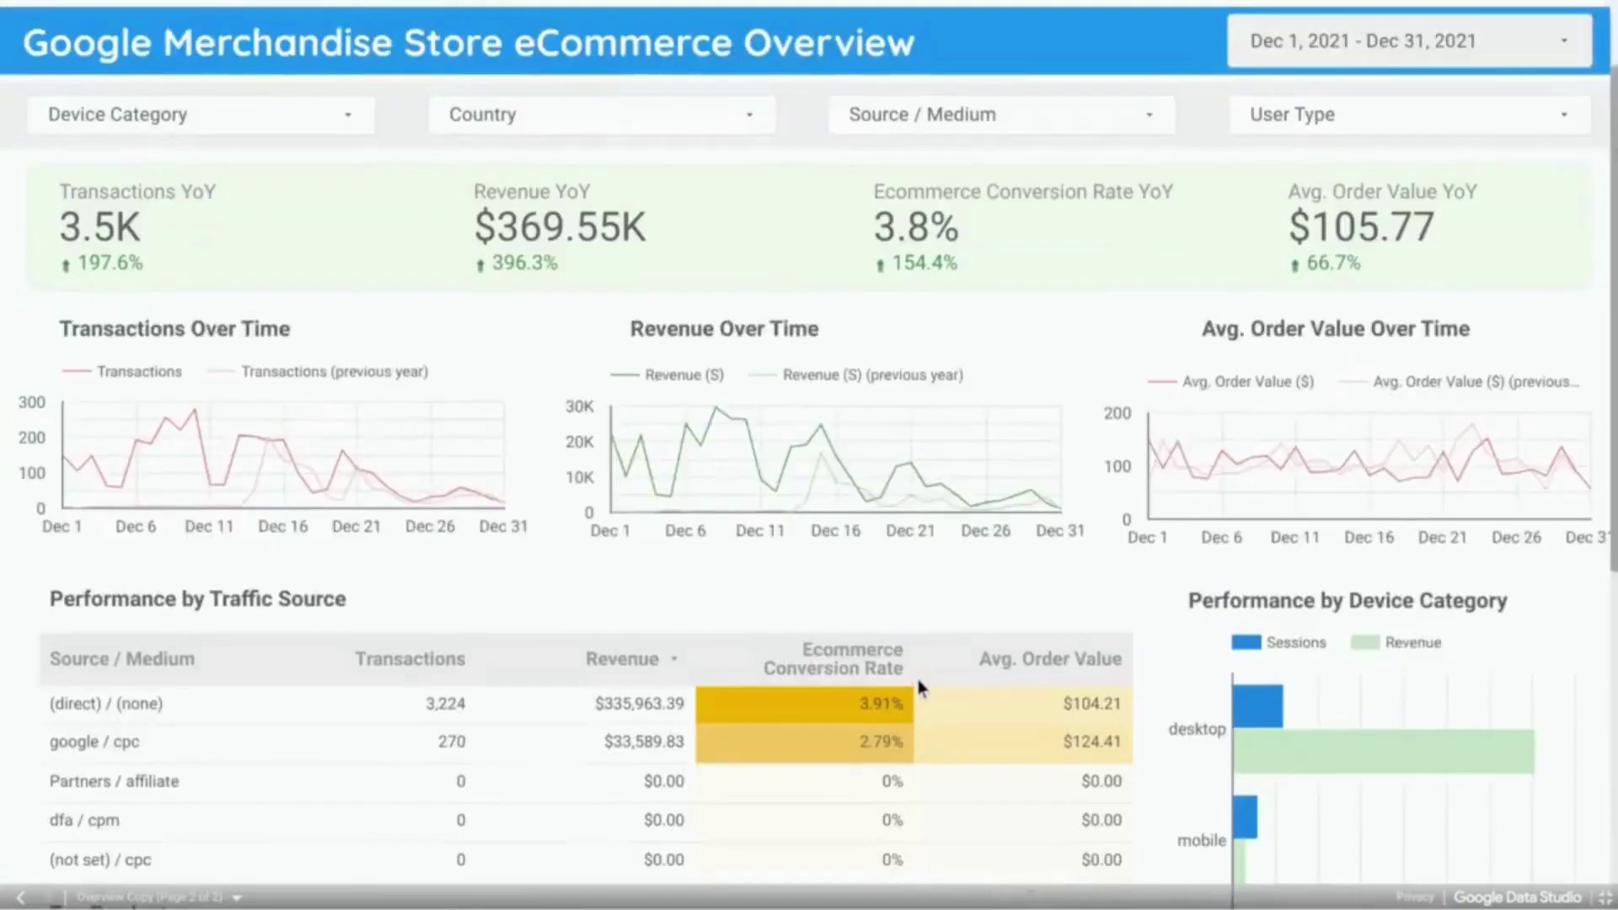
pyautogui.click(1604, 898)
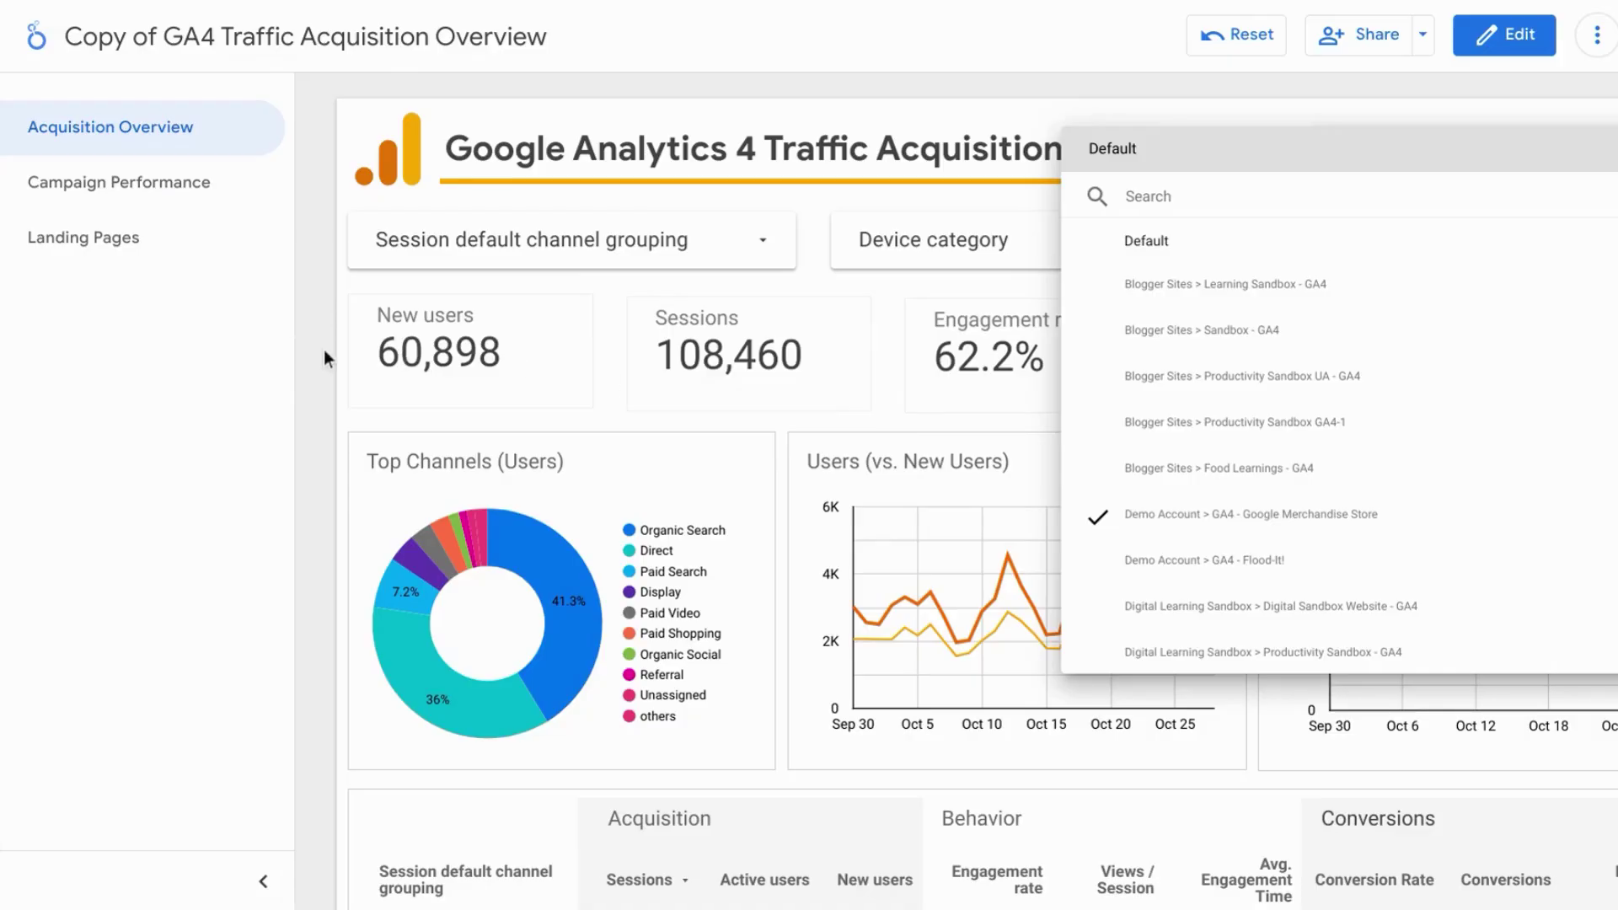
# Dismiss the data-source dropdown, keeping GA4 - Google Merchandise Store showing 108,460 sessions.
pyautogui.click(326, 349)
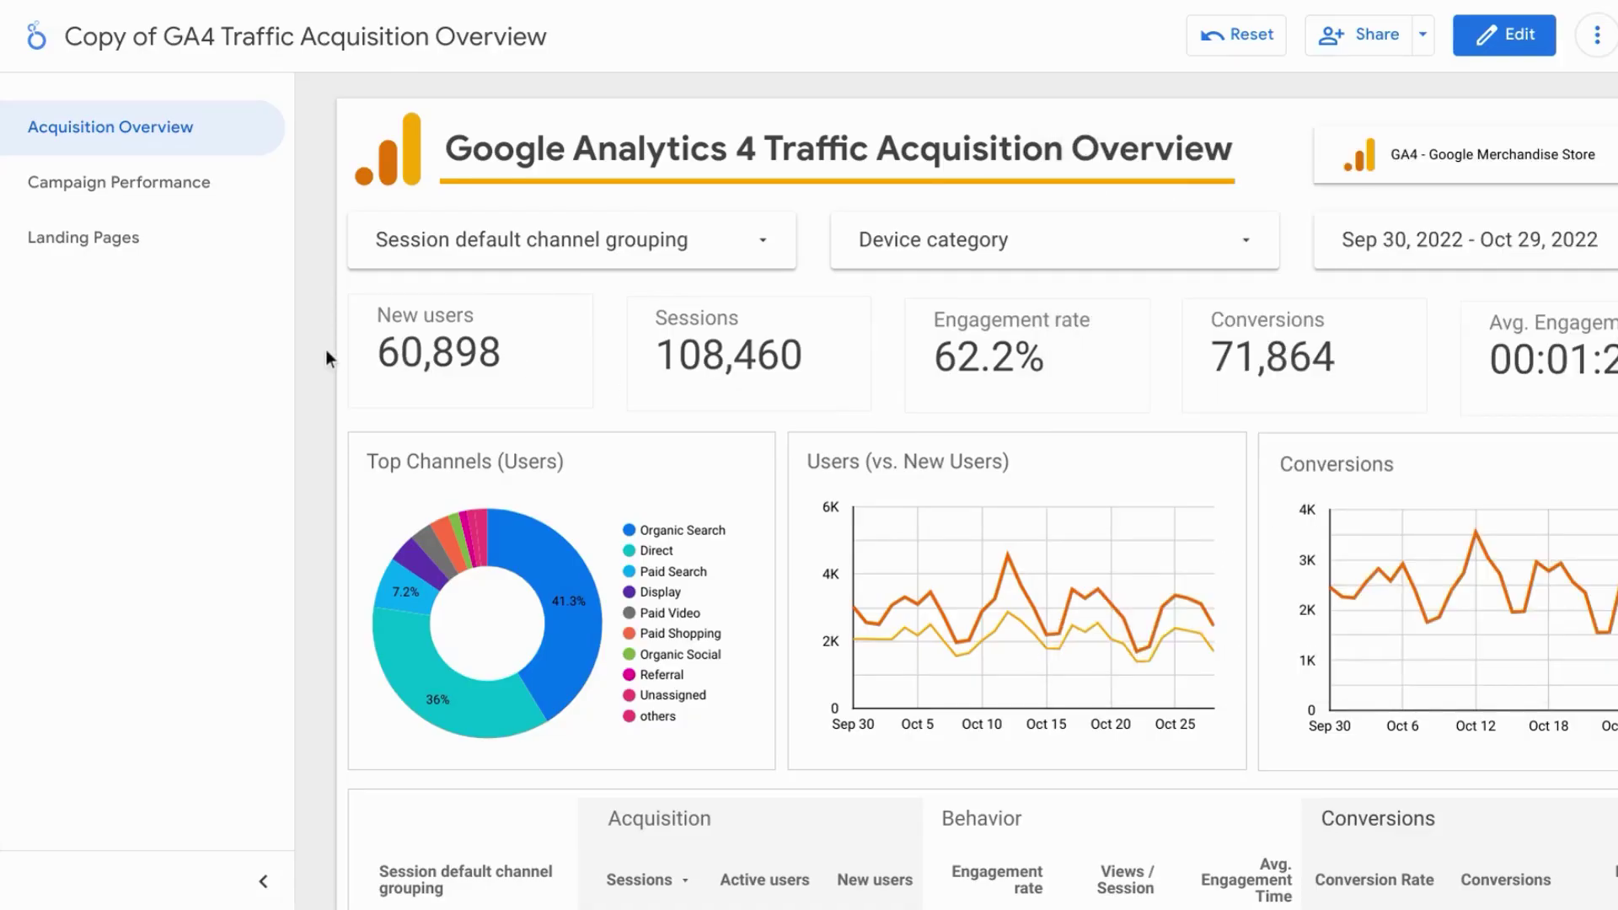